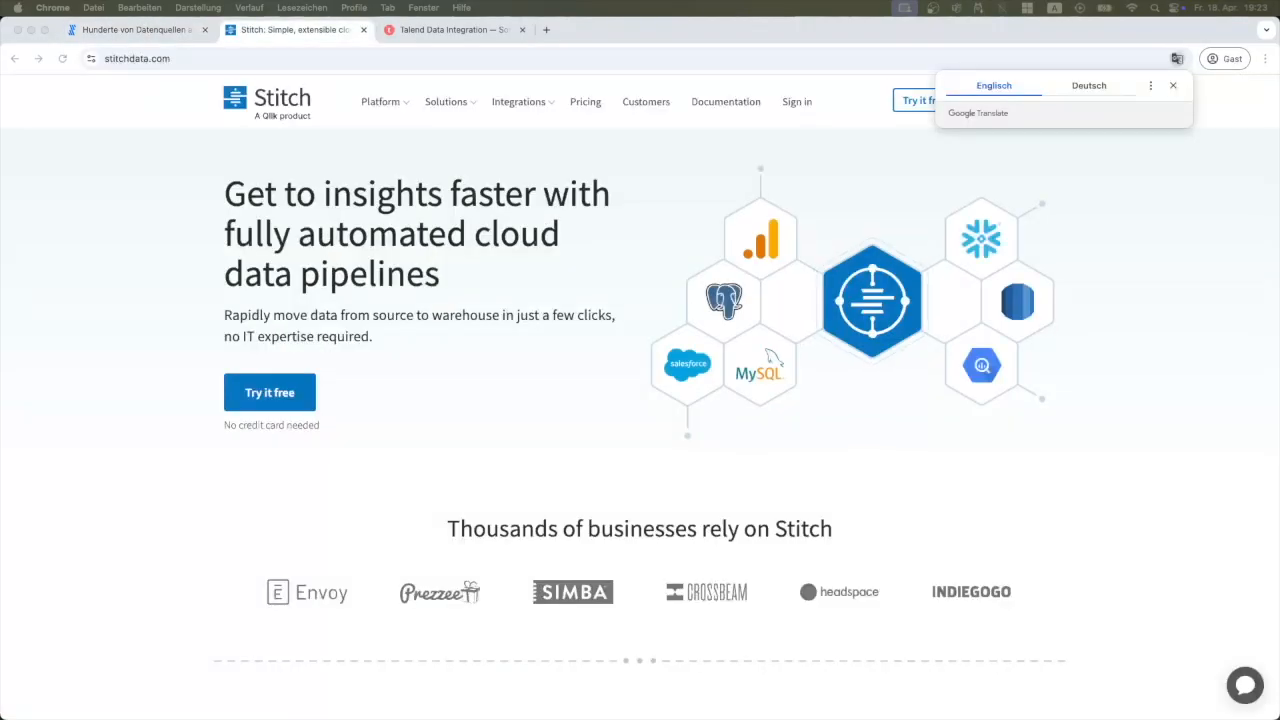
Browse the Talend page, page 2 of Airbyte's ETL-tool comparisons, and the Airbyte GitHub README.
key(ctrl+Tab)
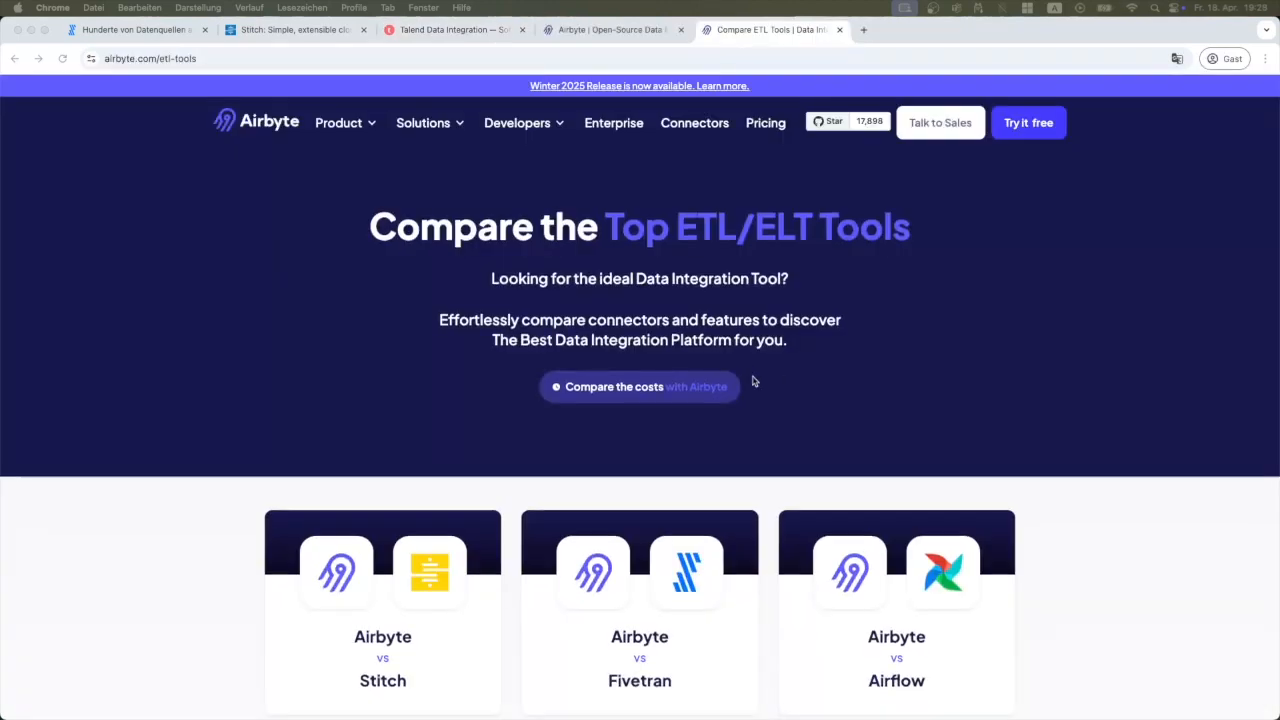
scroll(724, 430, down, 5)
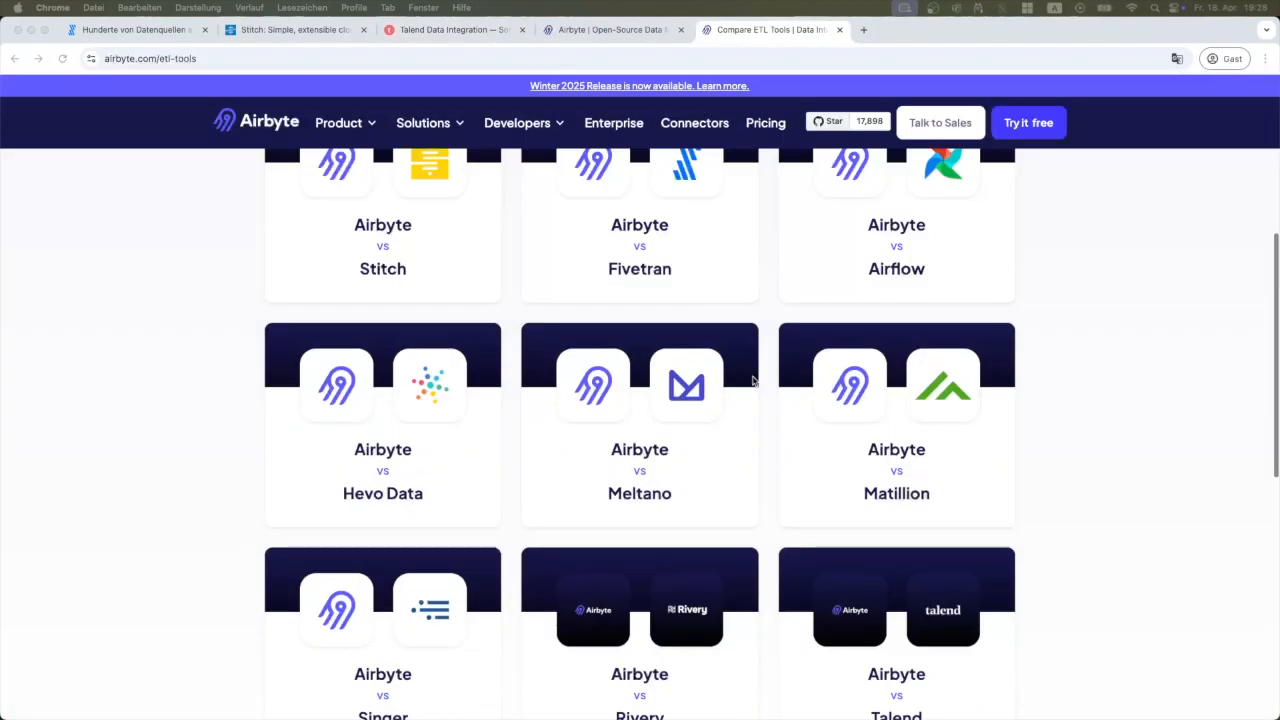
click(632, 627)
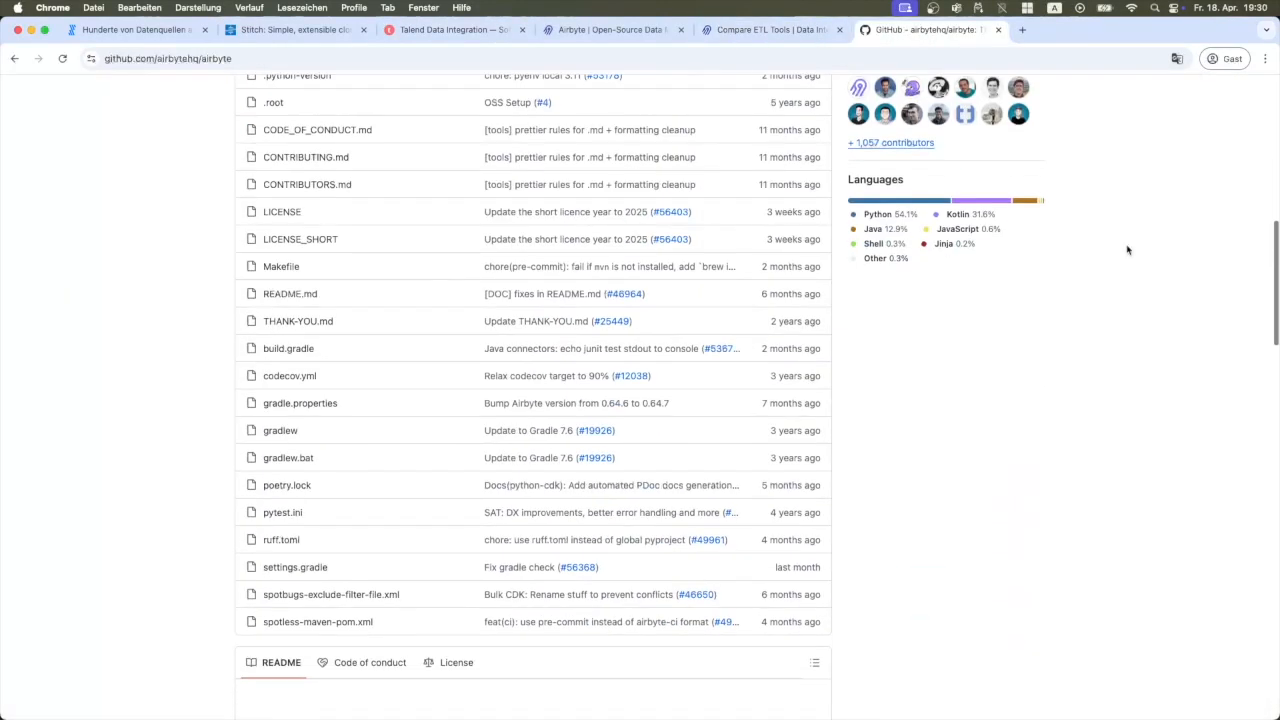
scroll(1100, 262, down, 5)
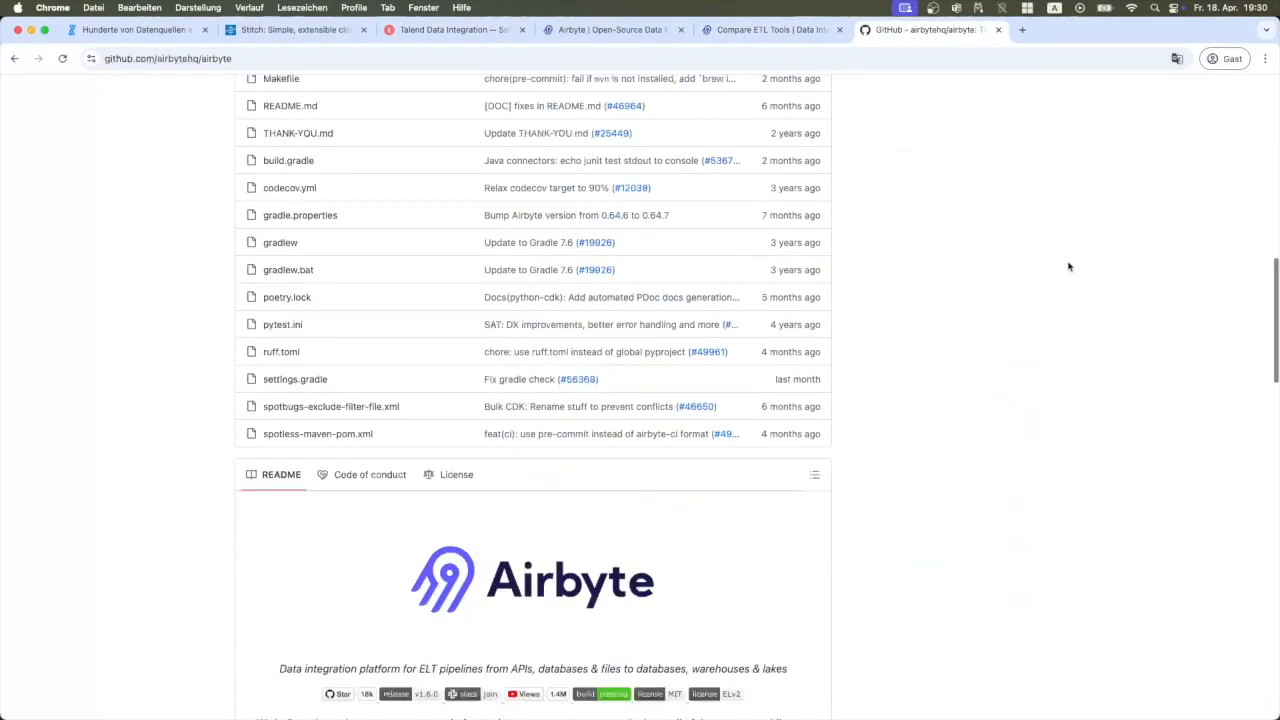
scroll(1027, 278, down, 4)
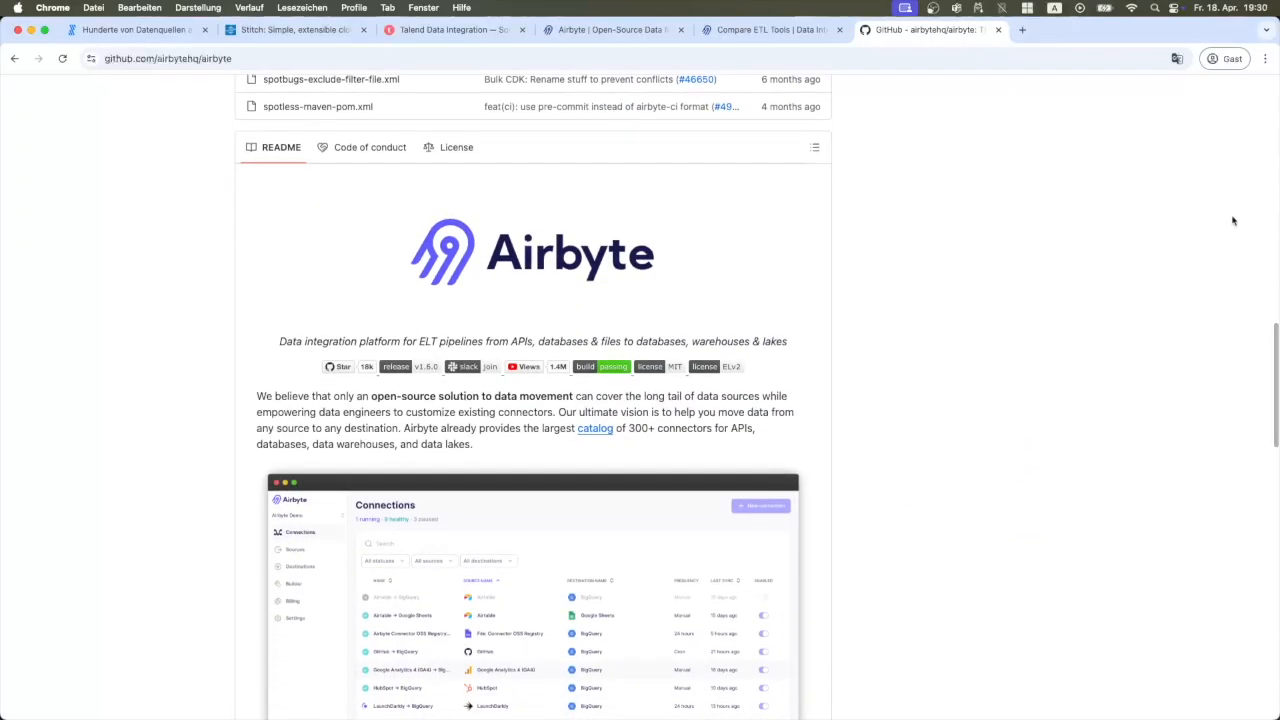
drag(1269, 347, 1273, 627)
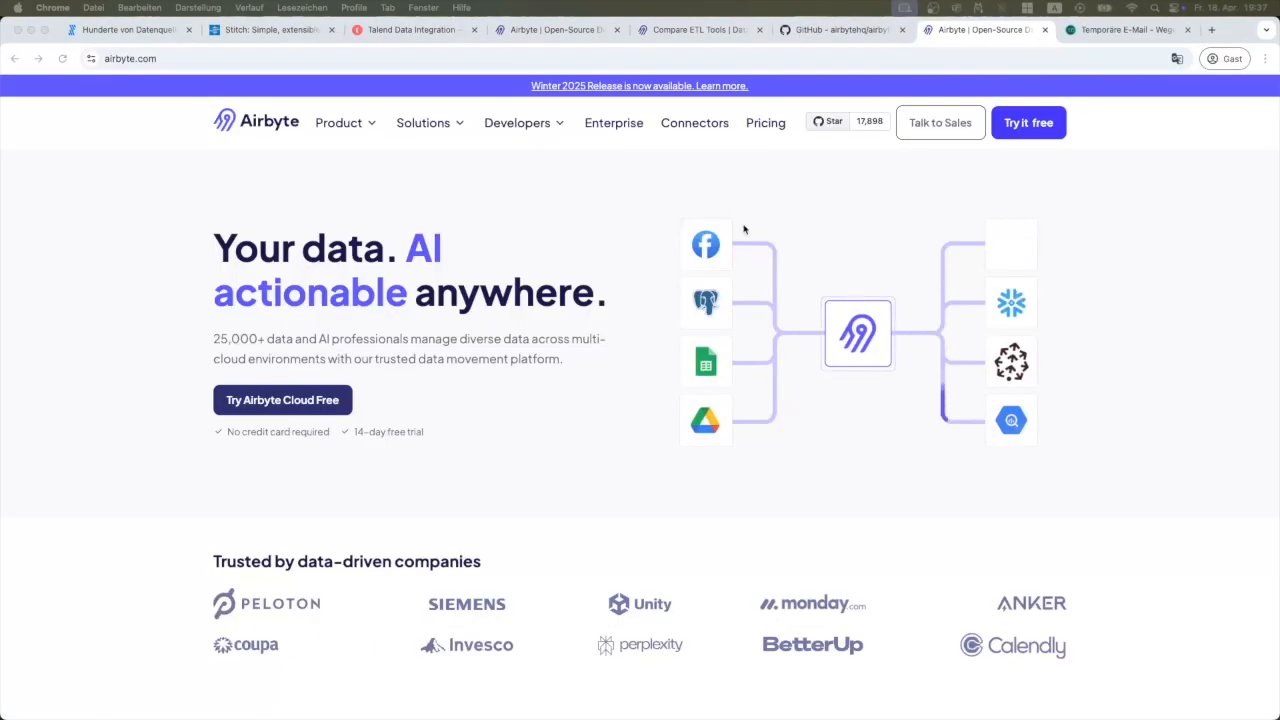
Sign up for Airbyte Cloud via Try it free, start a first connection, and view the connectors catalogue.
click(1035, 126)
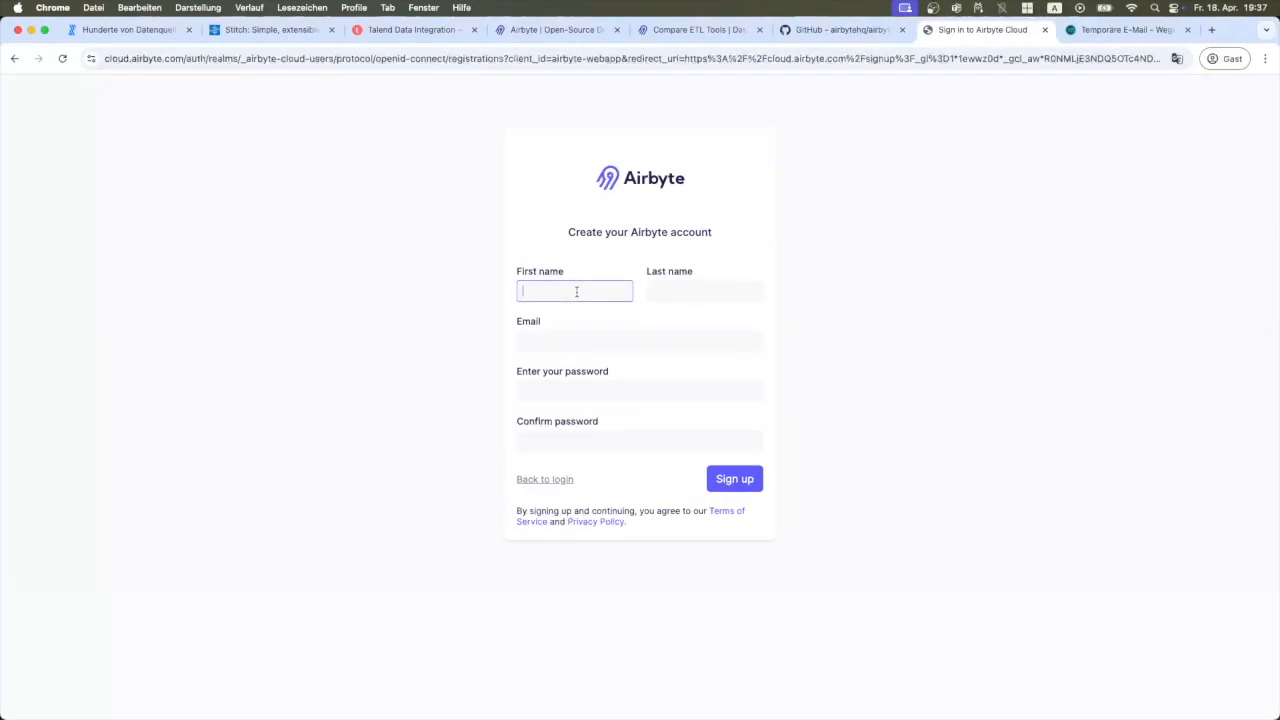
key(Tab)
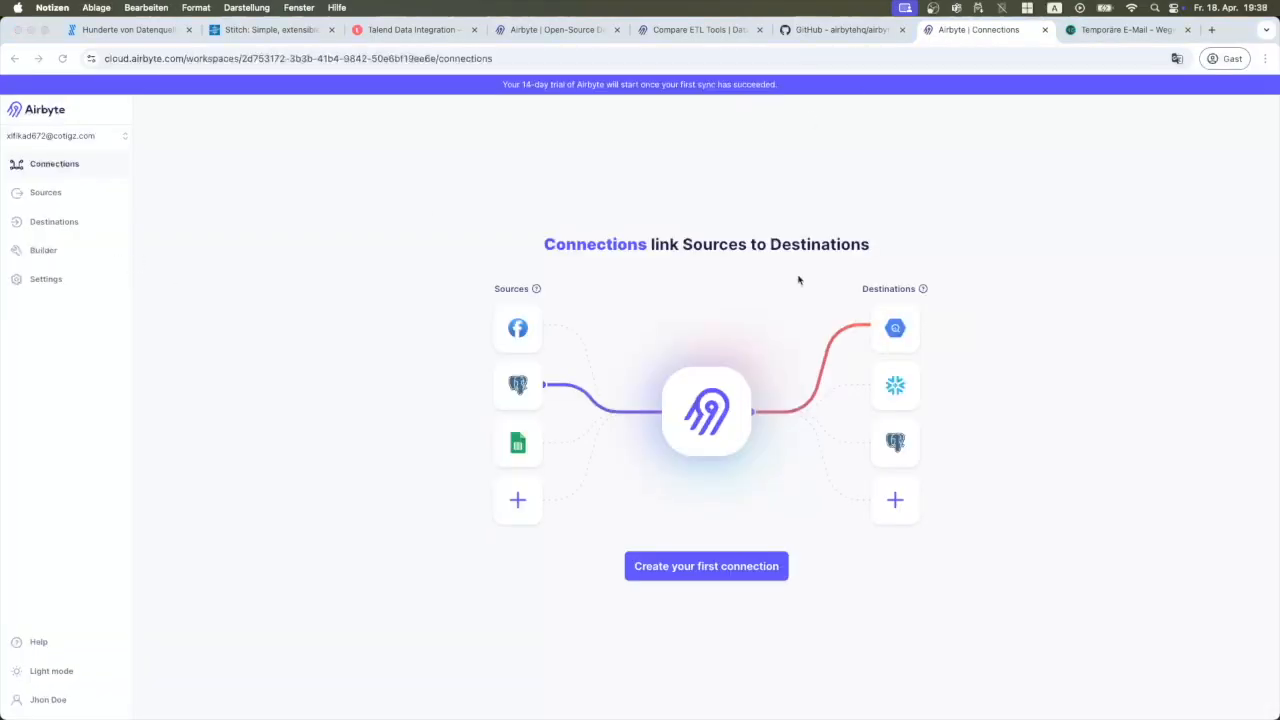
click(716, 508)
click(706, 567)
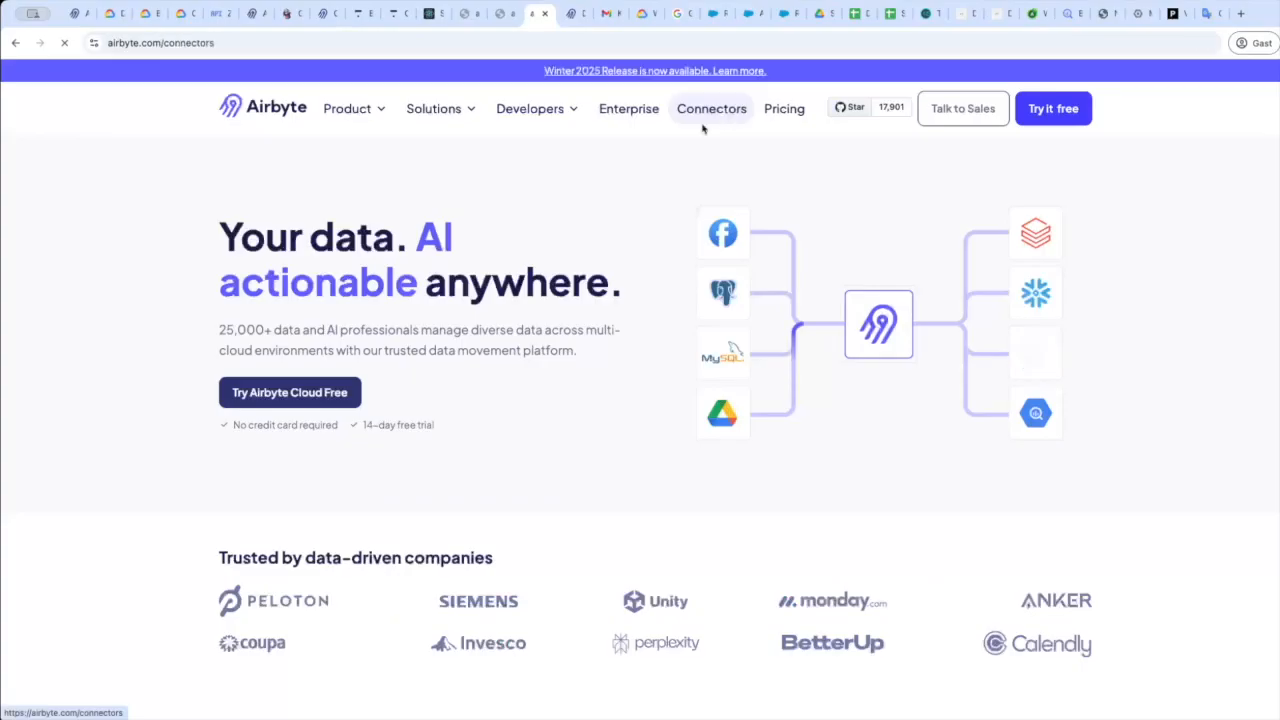
click(711, 108)
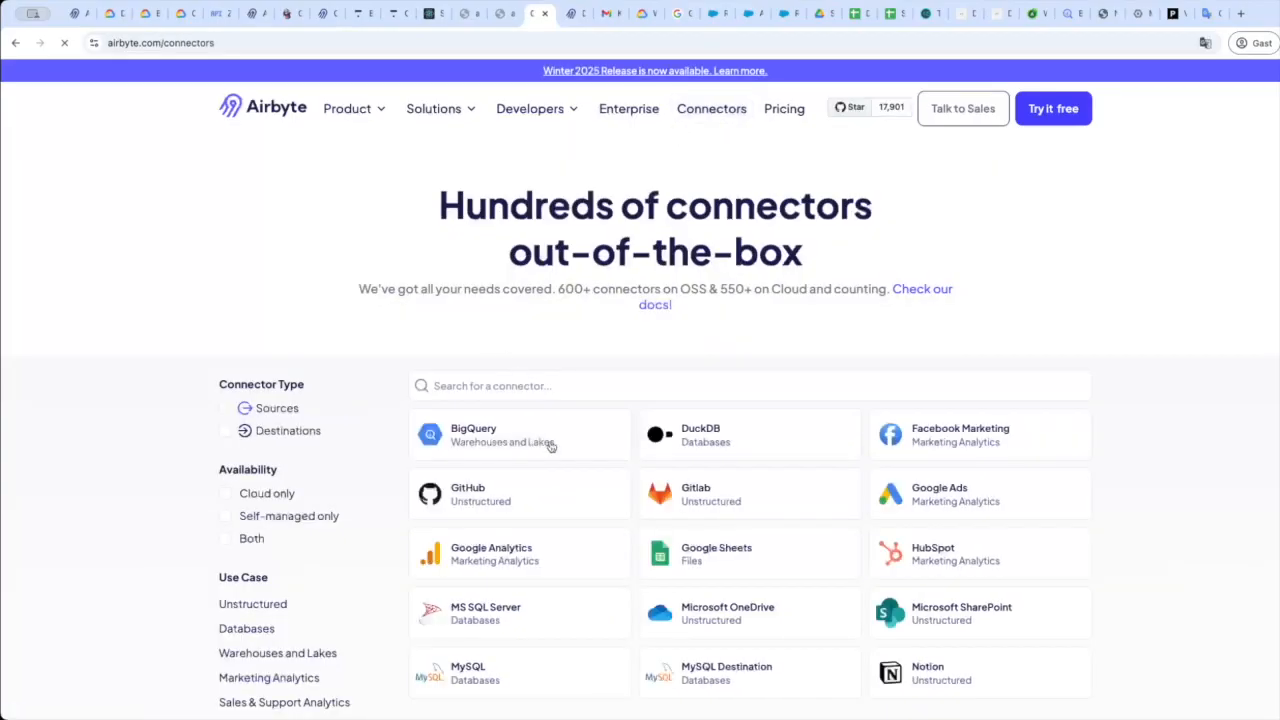
Scroll through the full Airbyte connectors catalogue page.
scroll(744, 441, down, 5)
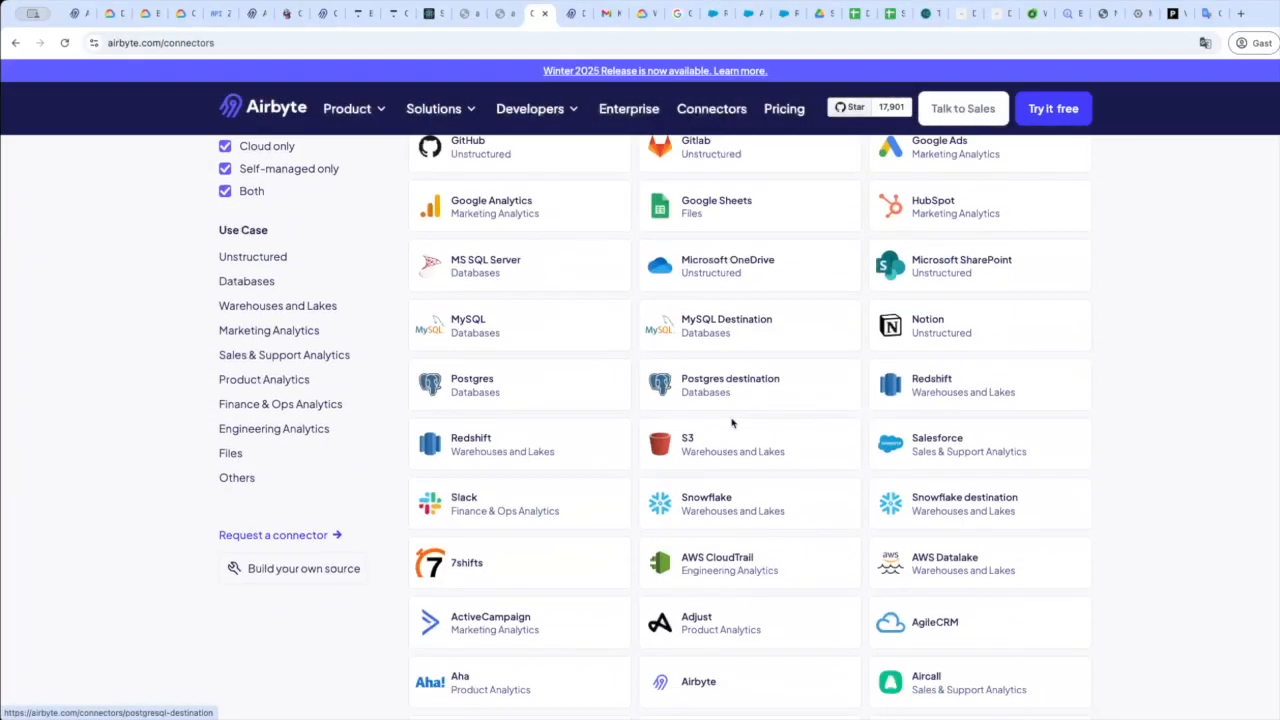
scroll(732, 424, down, 3)
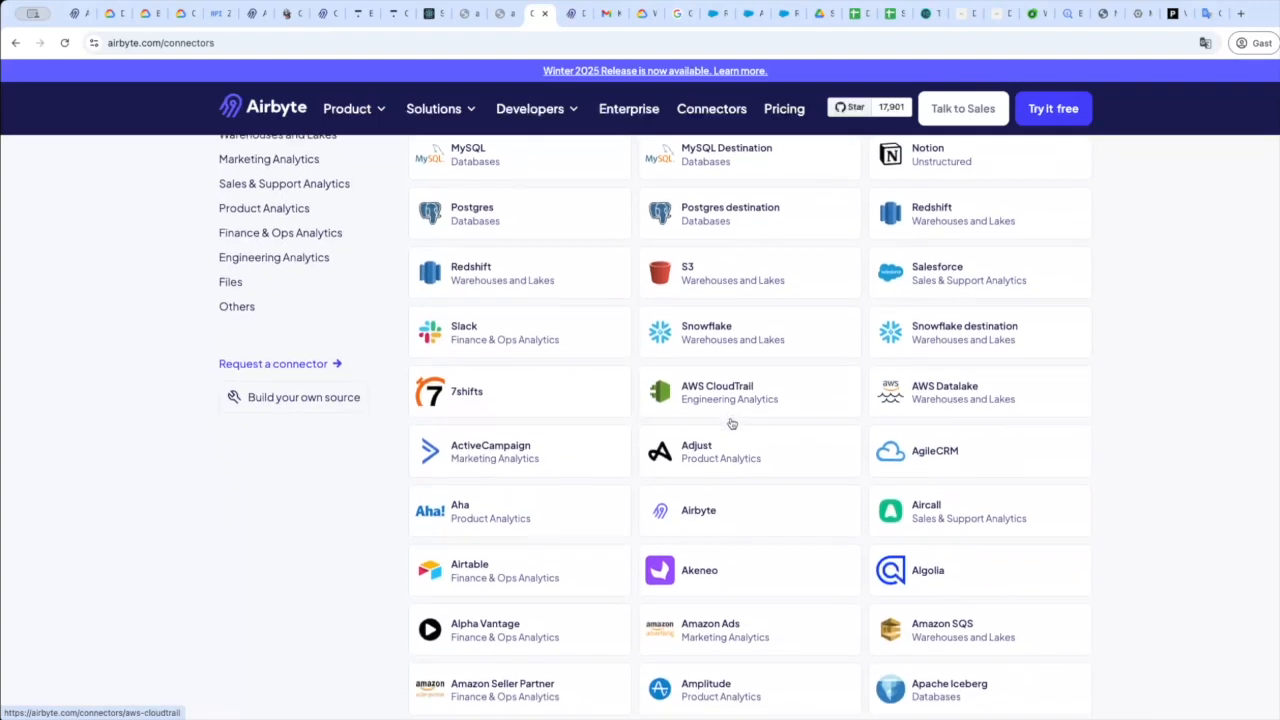
scroll(732, 424, down, 6)
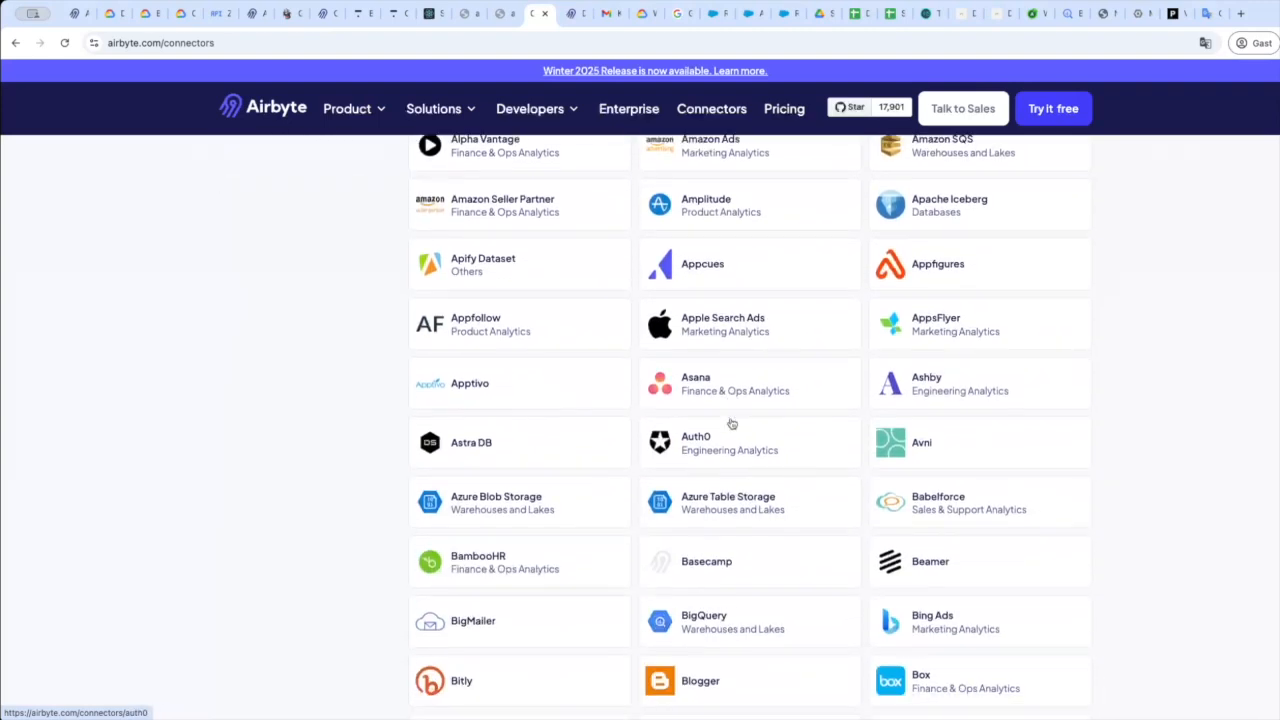
scroll(732, 424, down, 7)
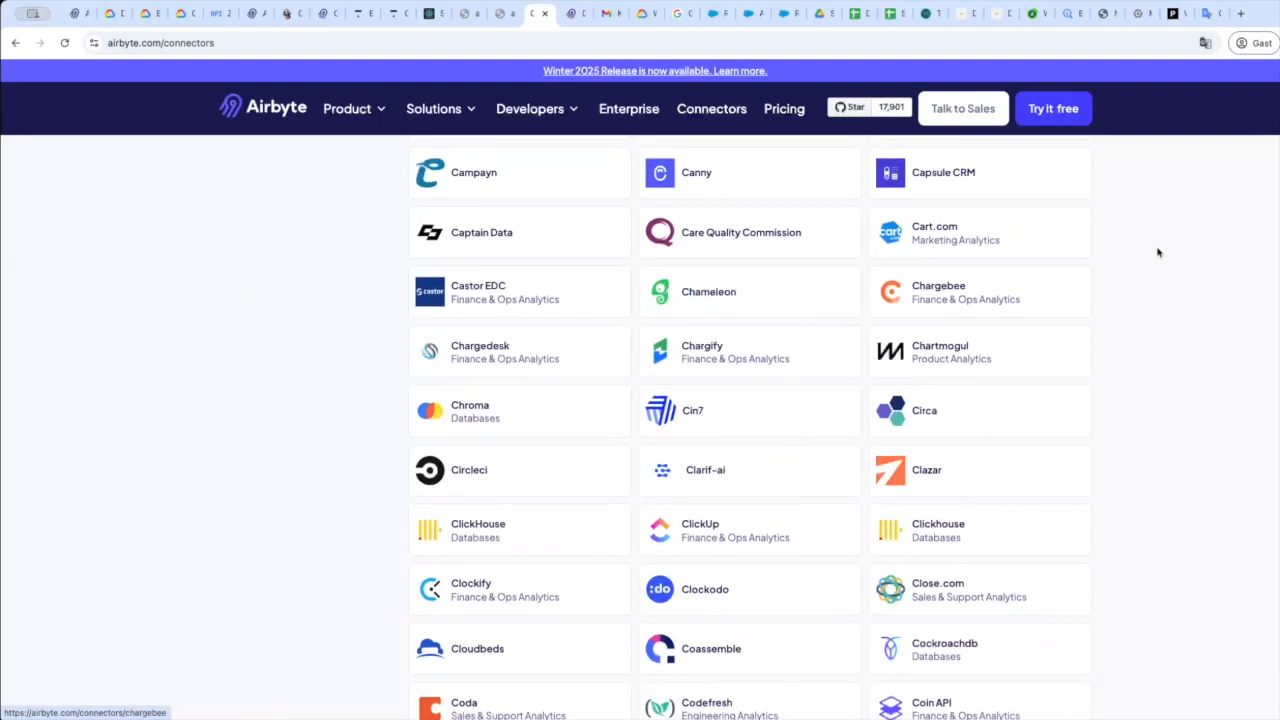
scroll(1275, 498, down, 20)
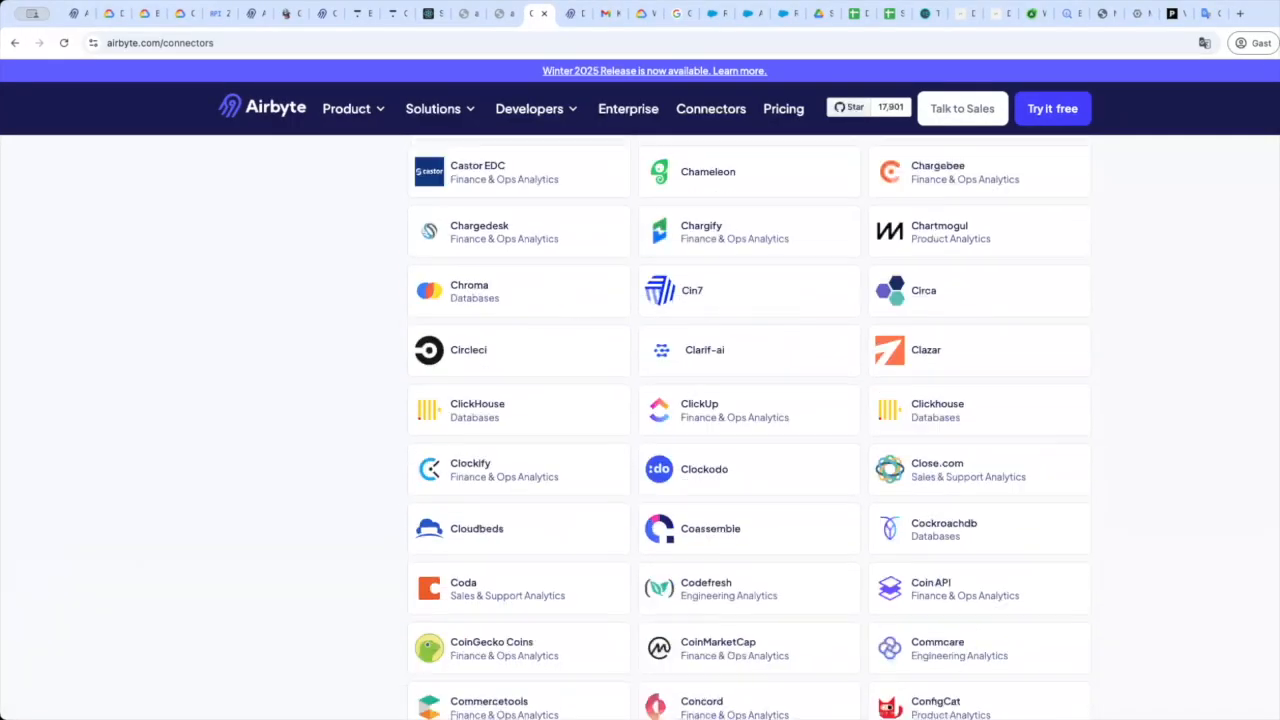
scroll(1275, 498, down, 4)
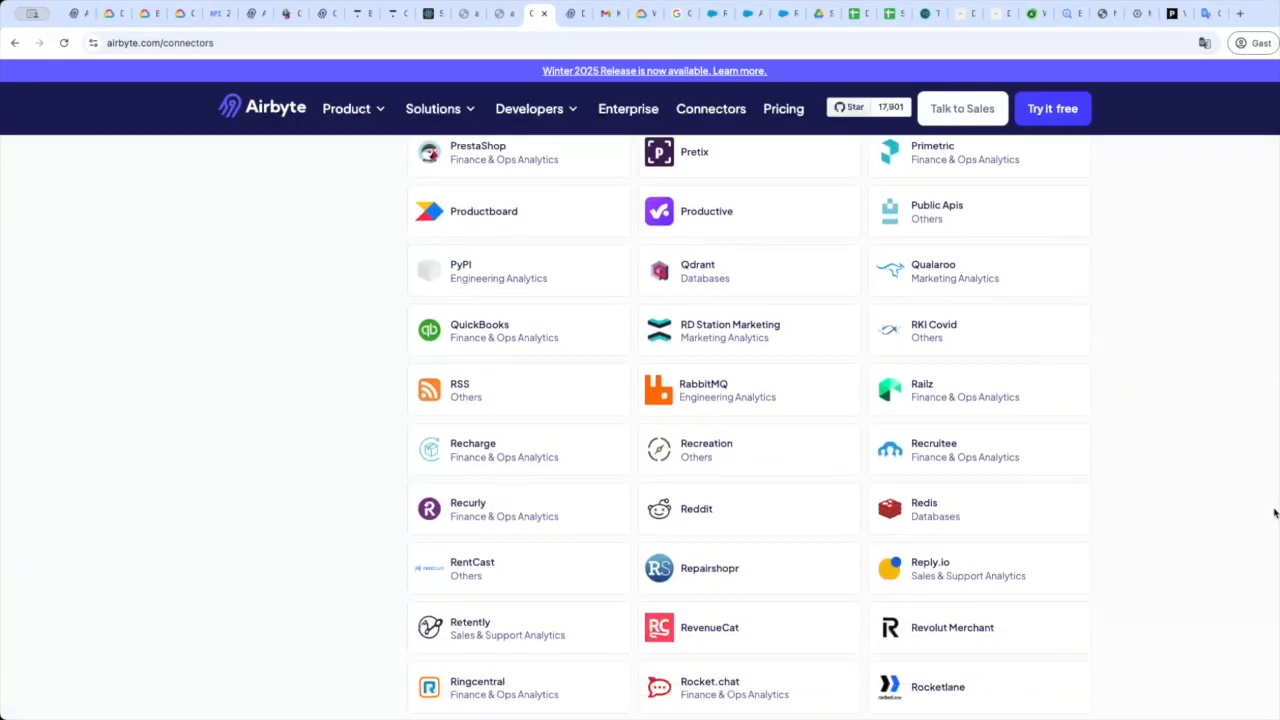
scroll(1274, 580, down, 20)
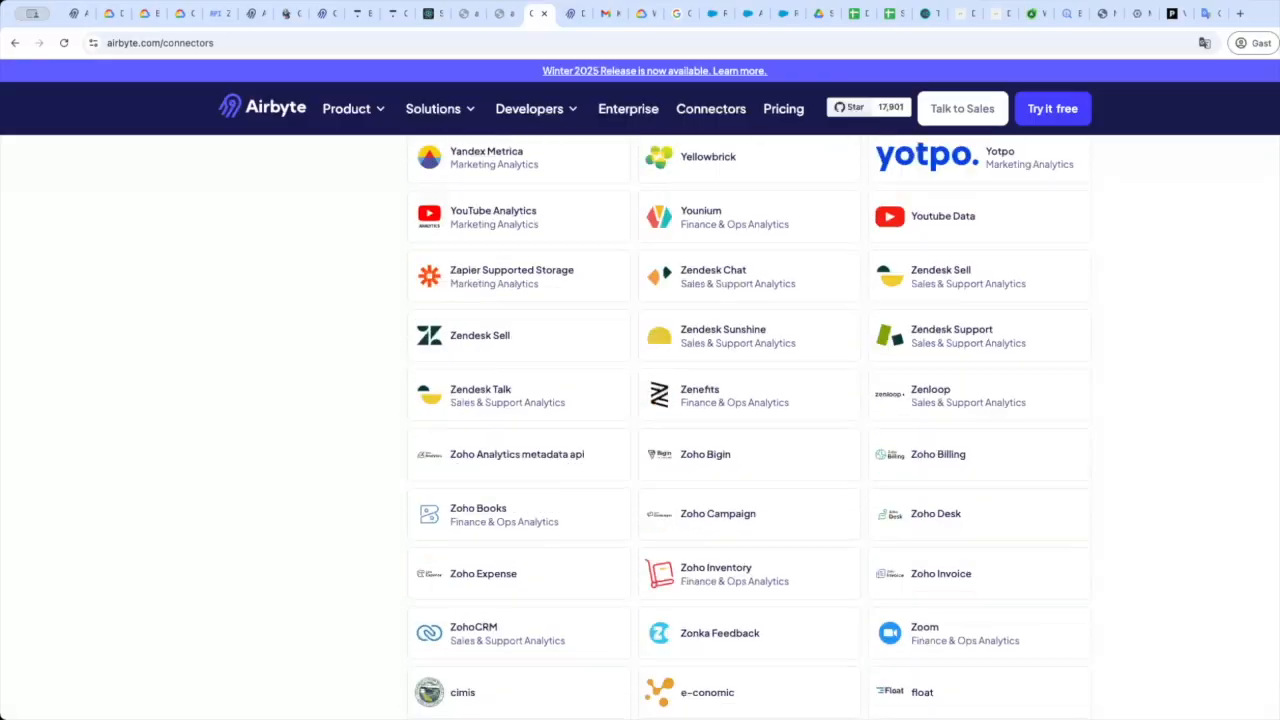
scroll(1271, 650, up, 6)
drag(1271, 650, 1223, 106)
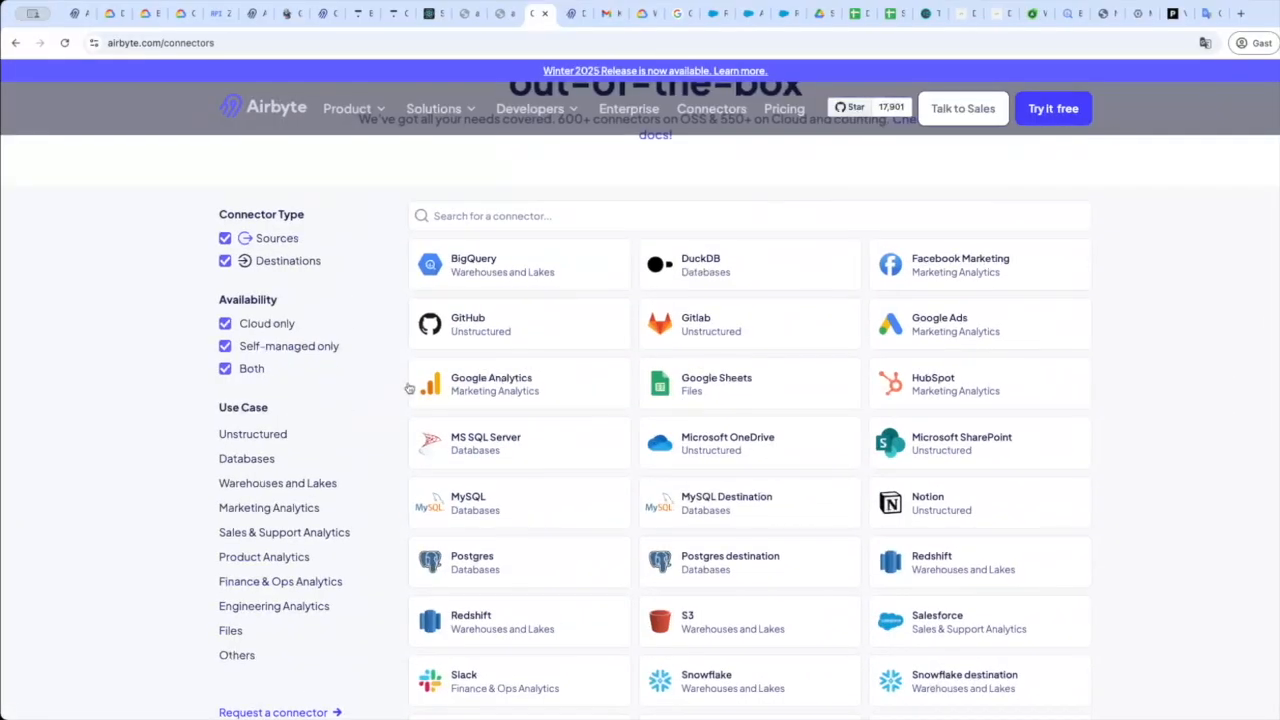
Filter the catalogue by Databases, Warehouses and Lakes, Product Analytics, Sales & Support, Files, then Others; highlight the 600+/550+ counts.
click(250, 459)
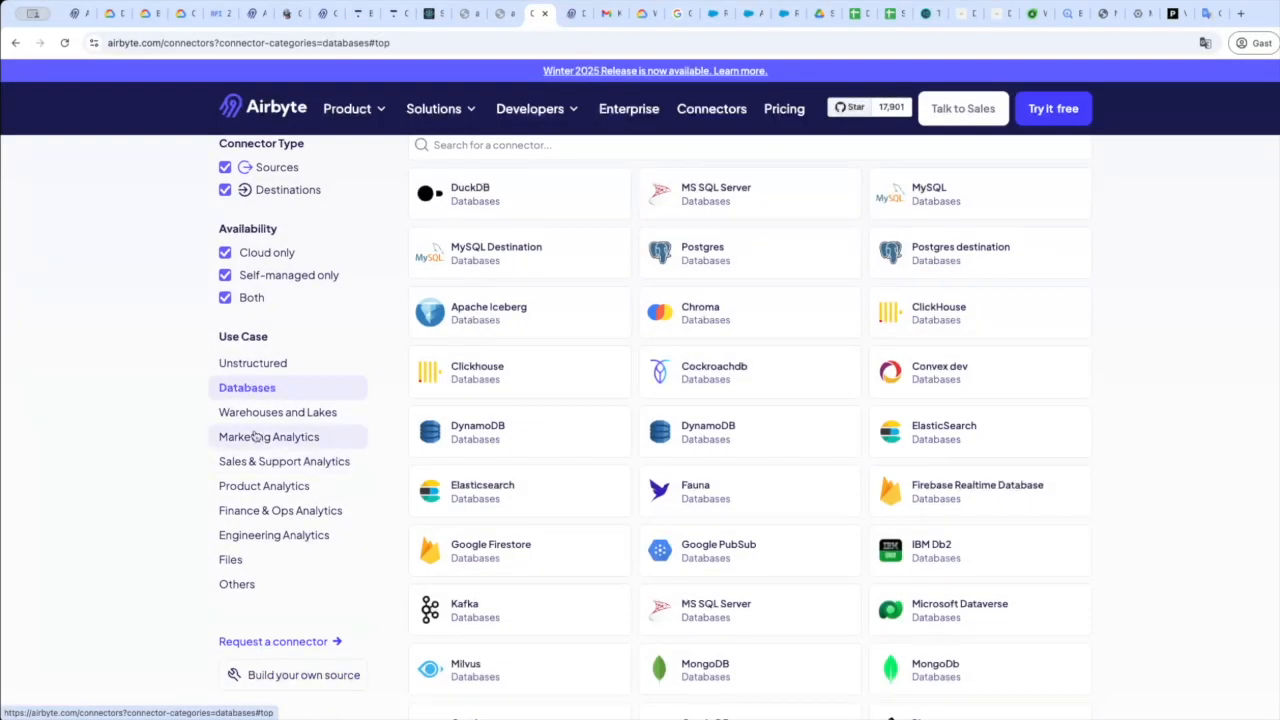
click(259, 421)
click(264, 487)
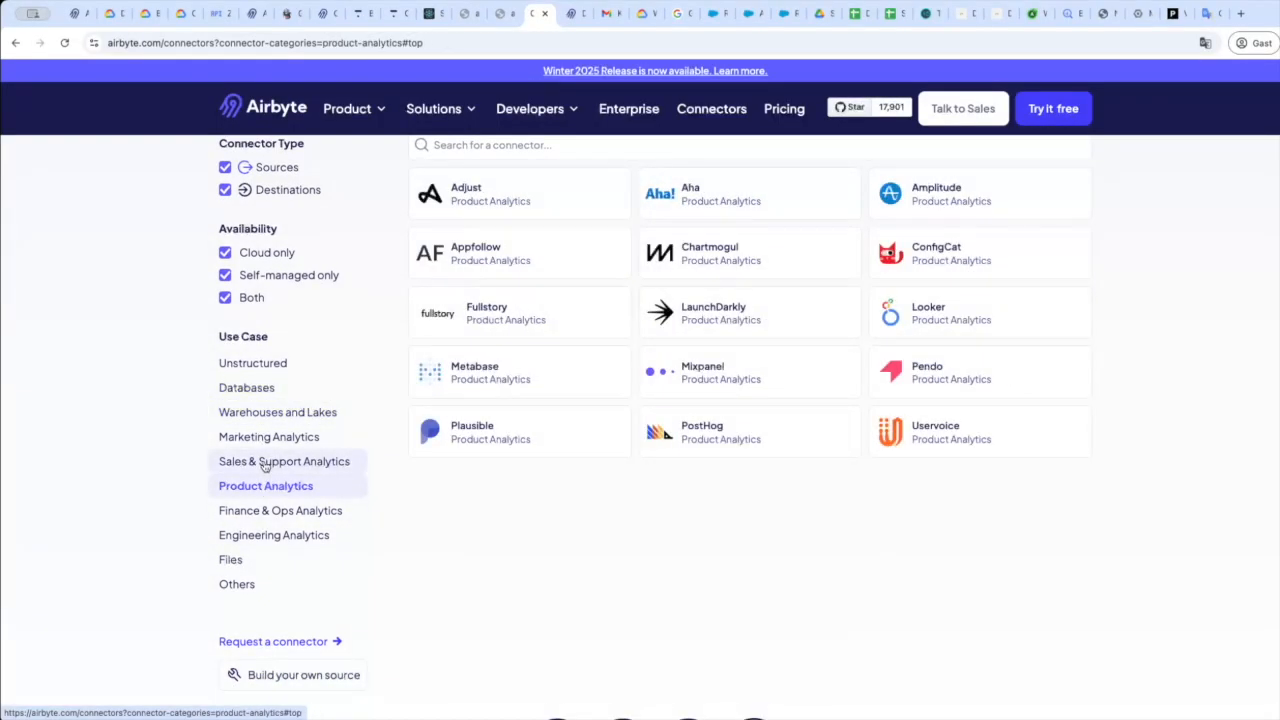
click(265, 463)
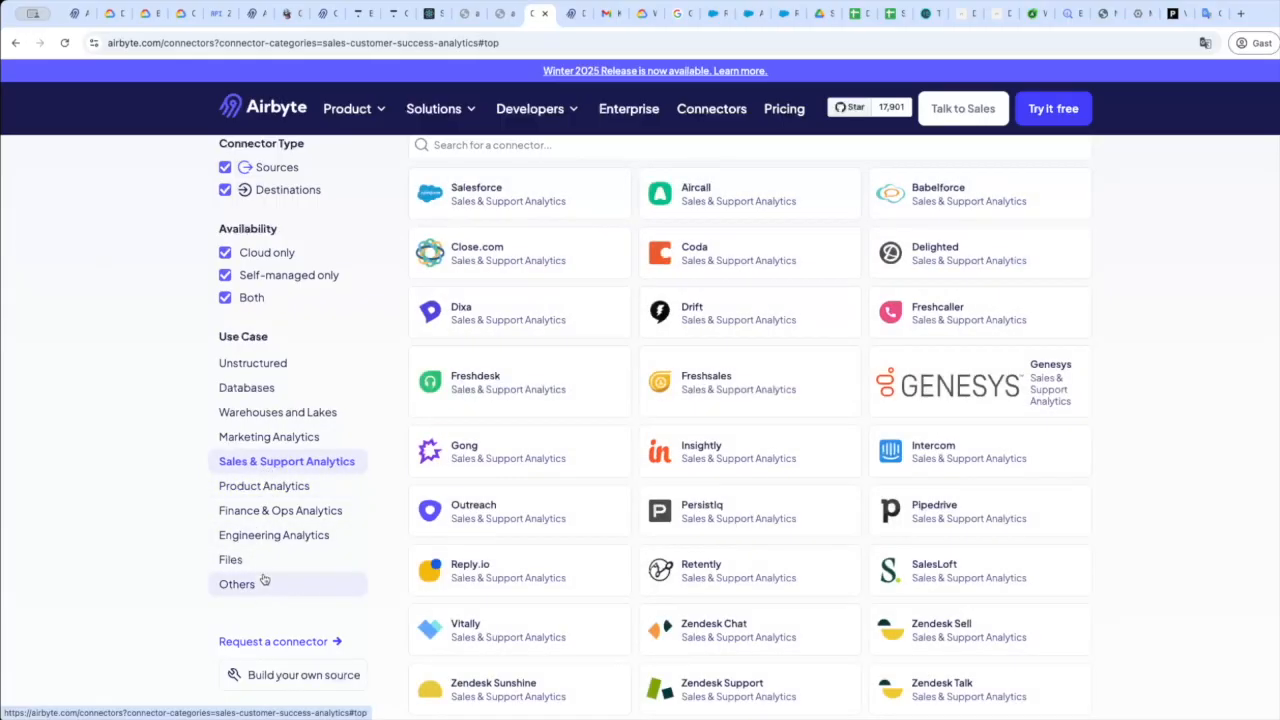
click(260, 562)
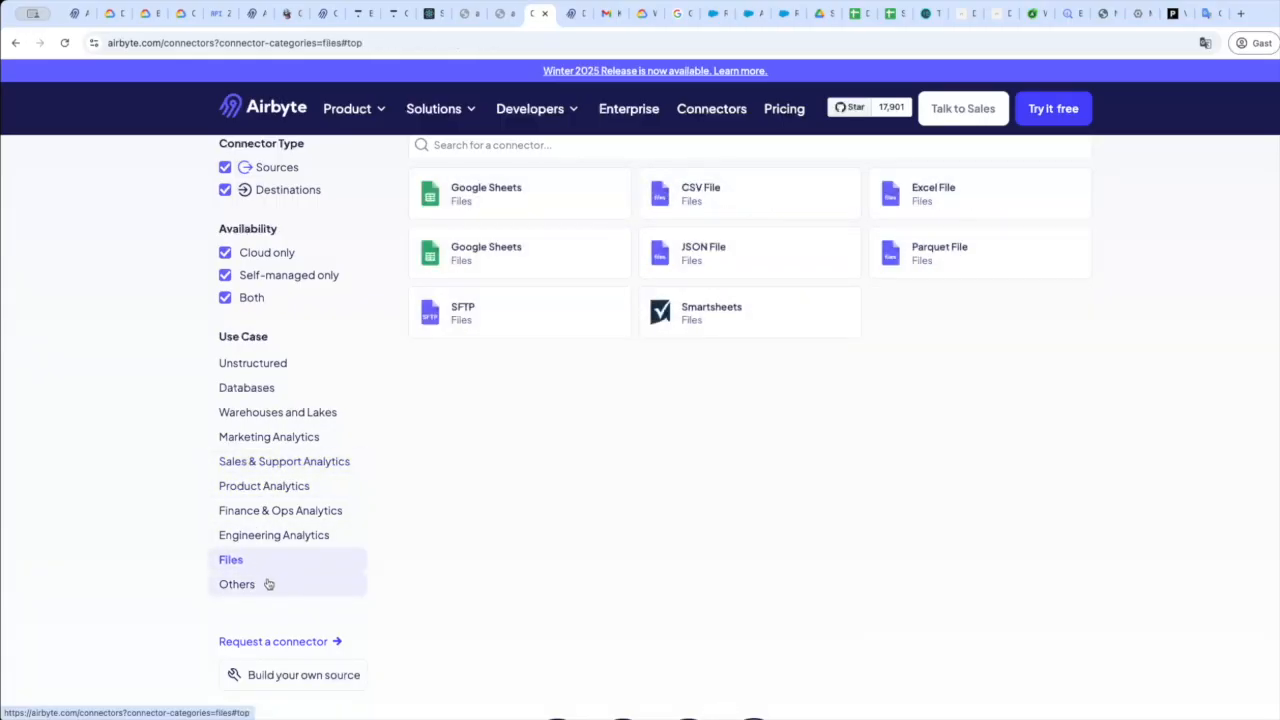
click(268, 582)
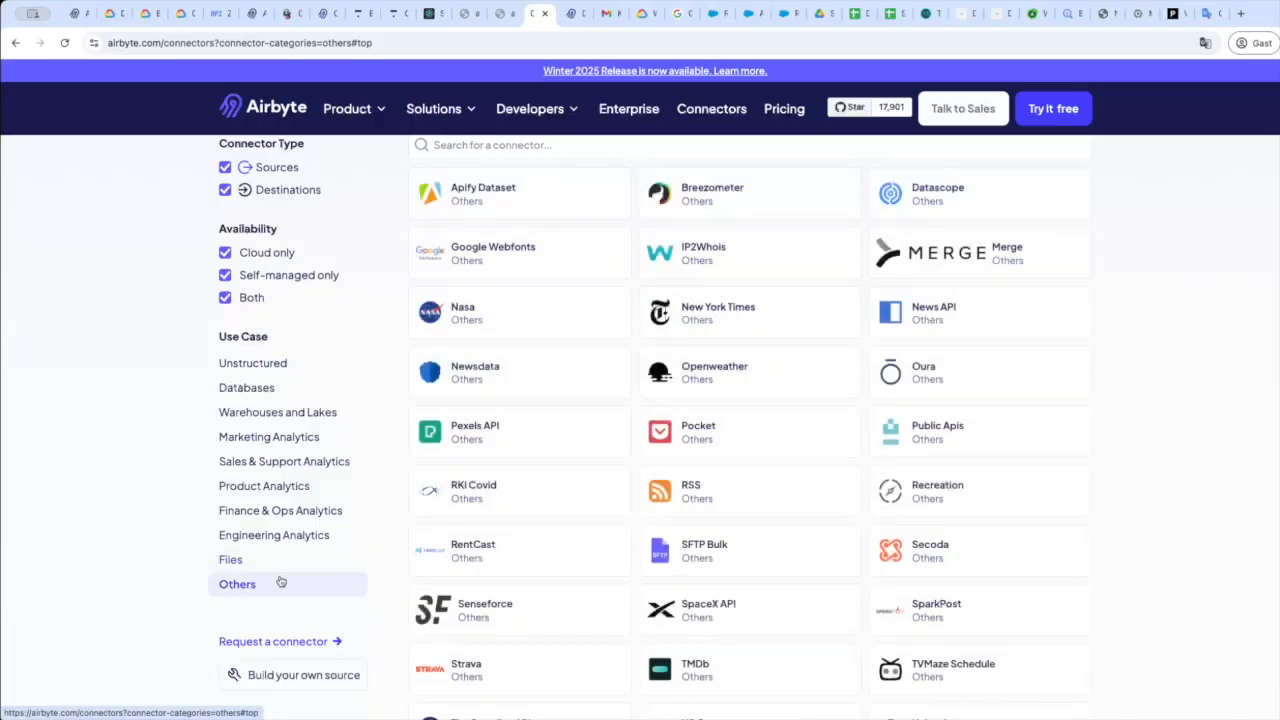
scroll(580, 432, up, 3)
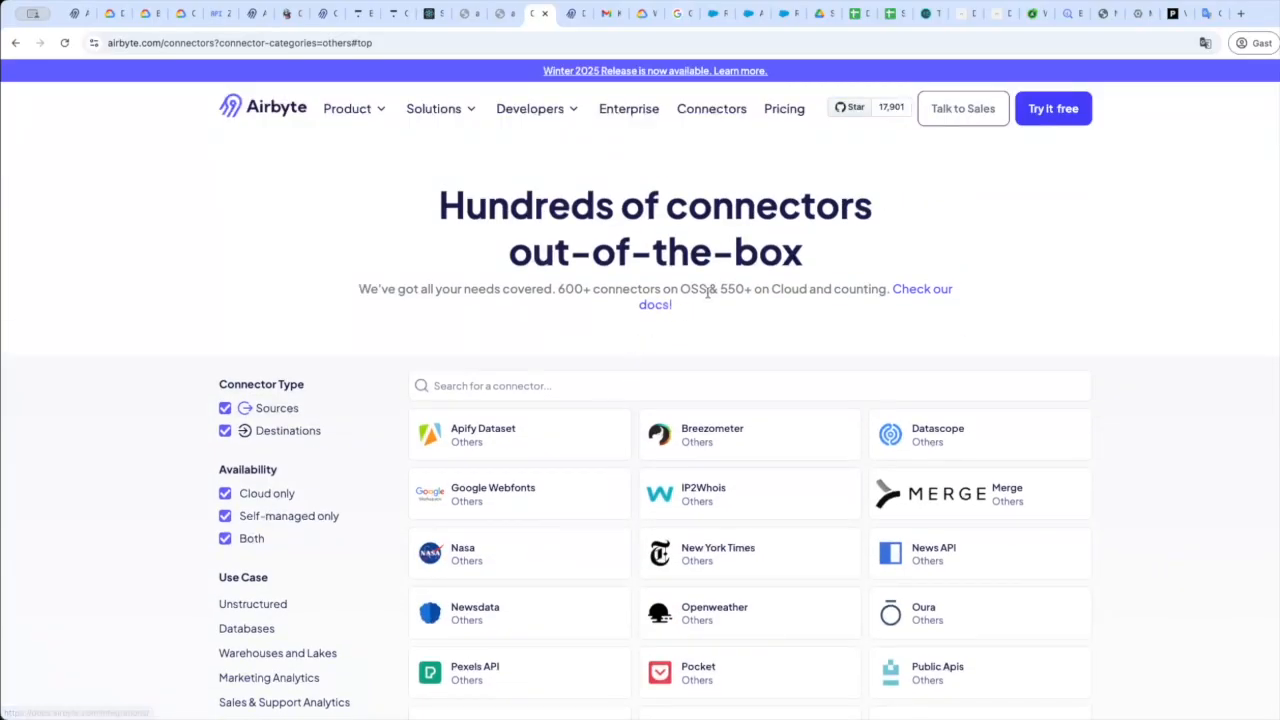
drag(557, 289, 767, 292)
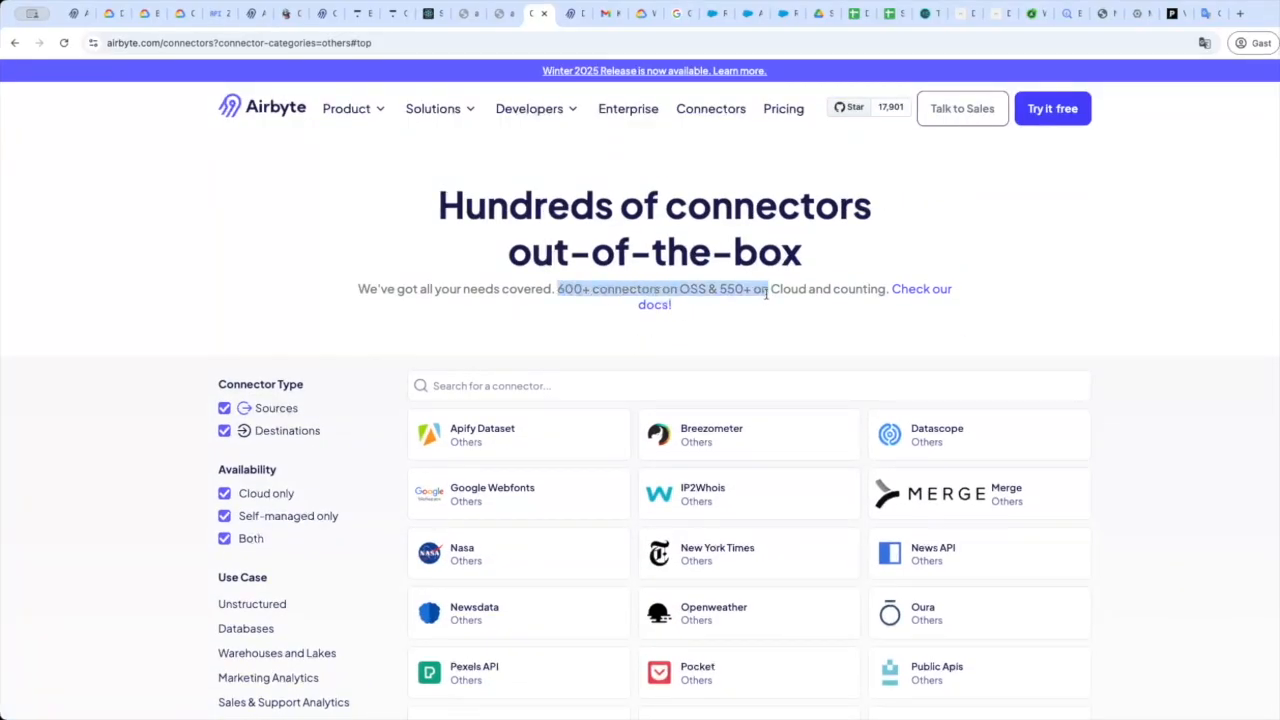
Open the connector catalogue docs and skim the full connector registries report before closing it.
click(942, 290)
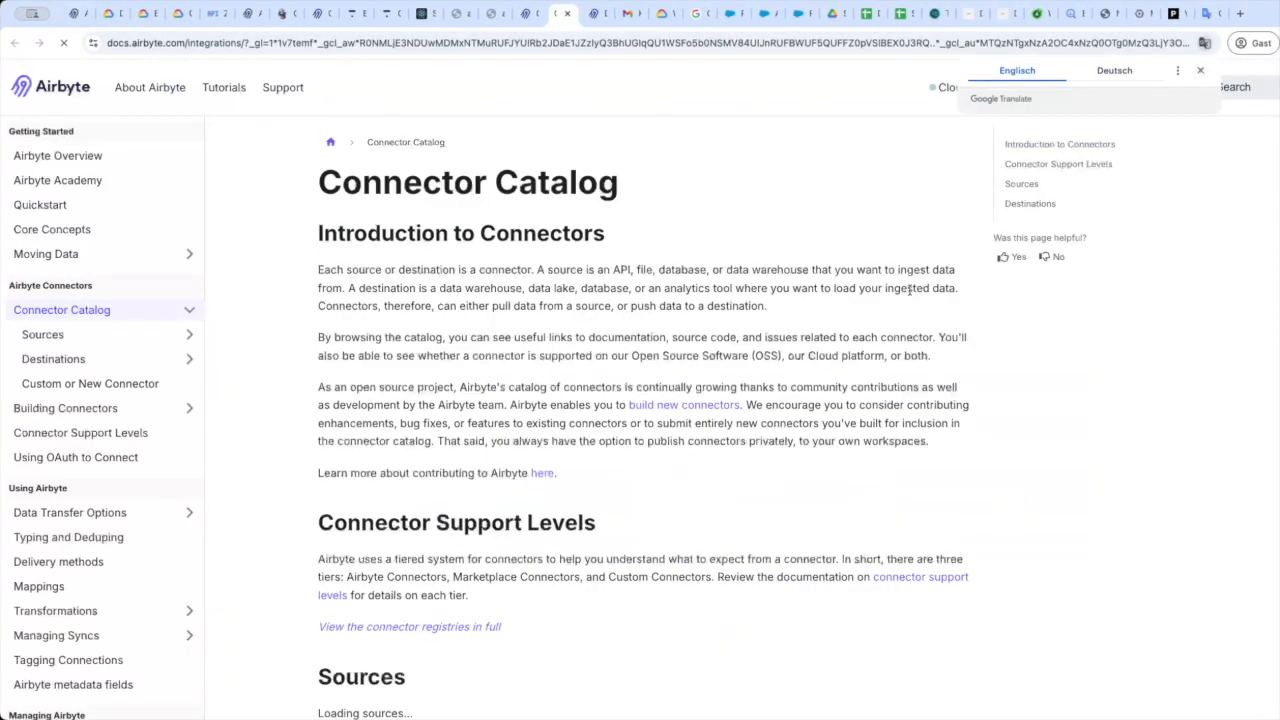
scroll(623, 403, down, 3)
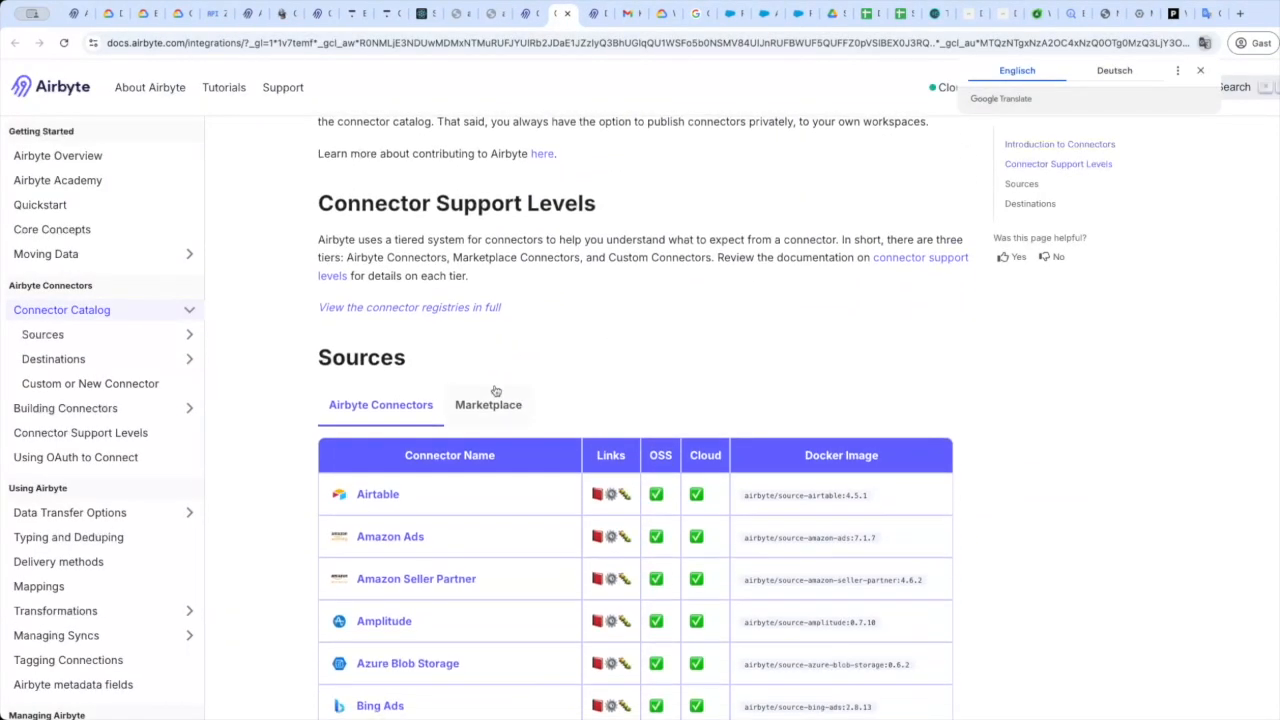
click(469, 308)
scroll(543, 310, down, 5)
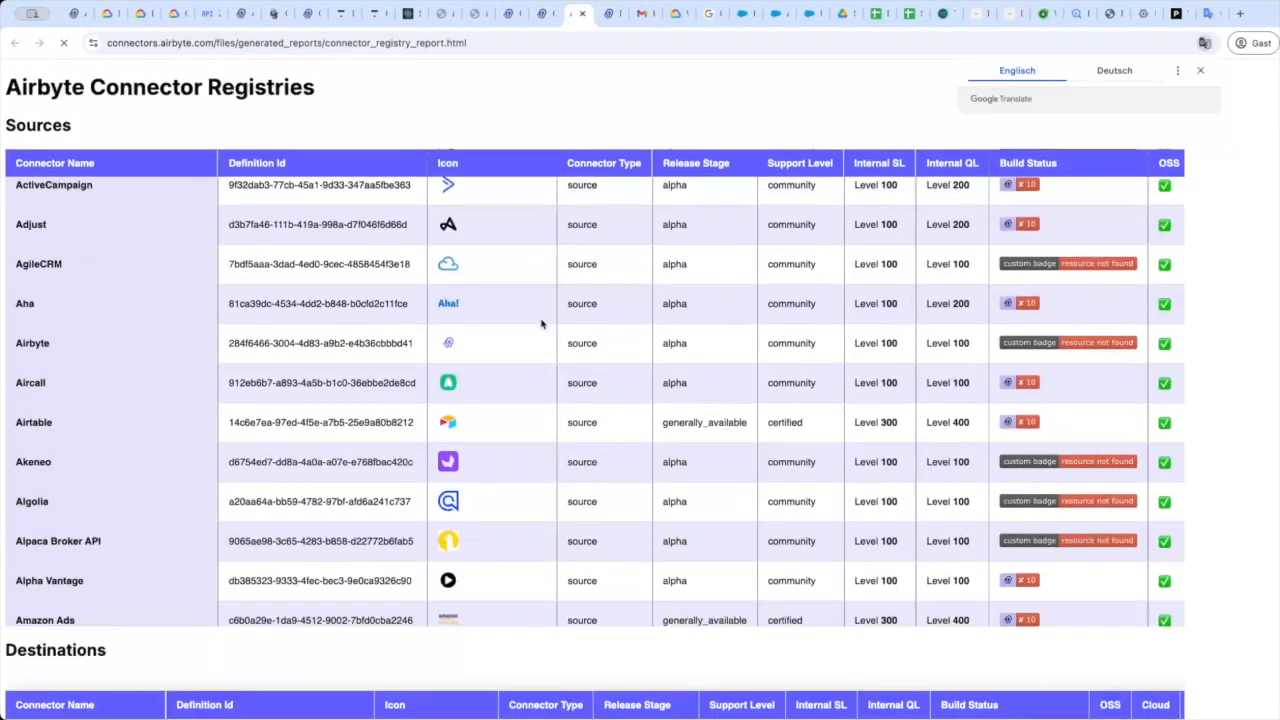
scroll(541, 323, down, 10)
key(ctrl+w)
Expand the Sources list in the docs sidebar, then open the Destinations catalog page and collapse its list.
scroll(486, 534, down, 10)
click(190, 337)
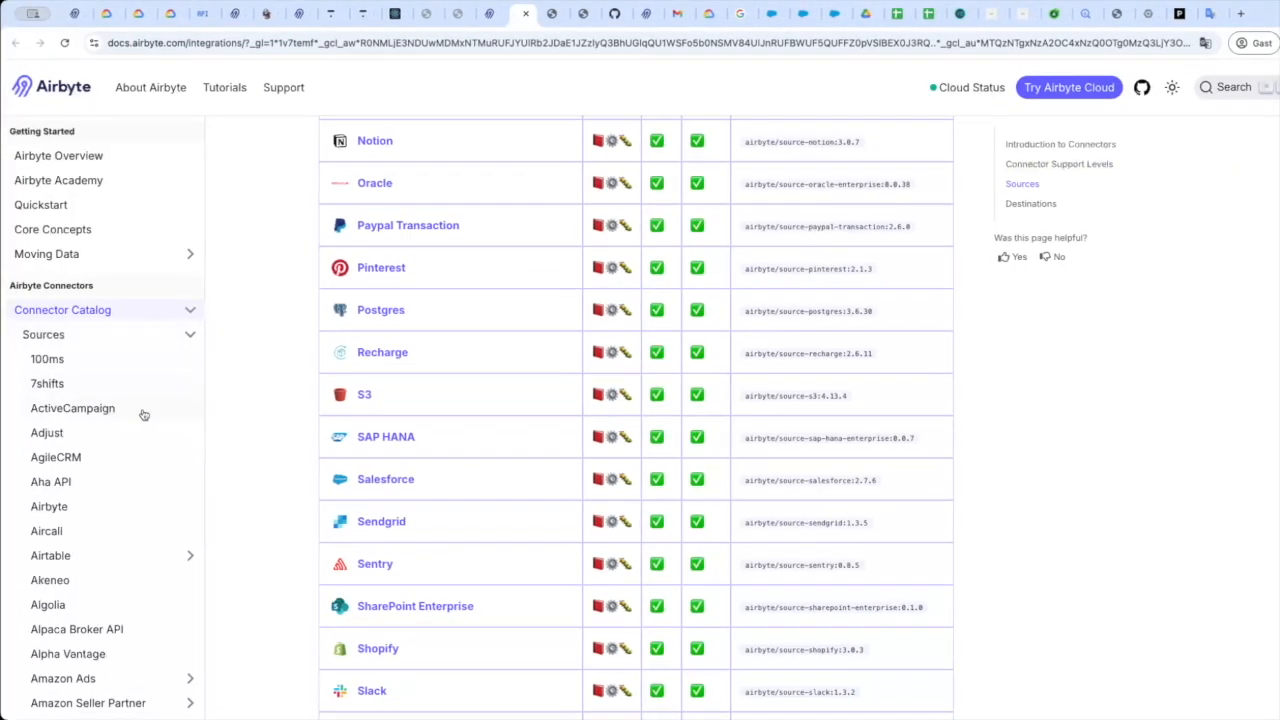
scroll(143, 414, down, 10)
scroll(143, 414, down, 10)
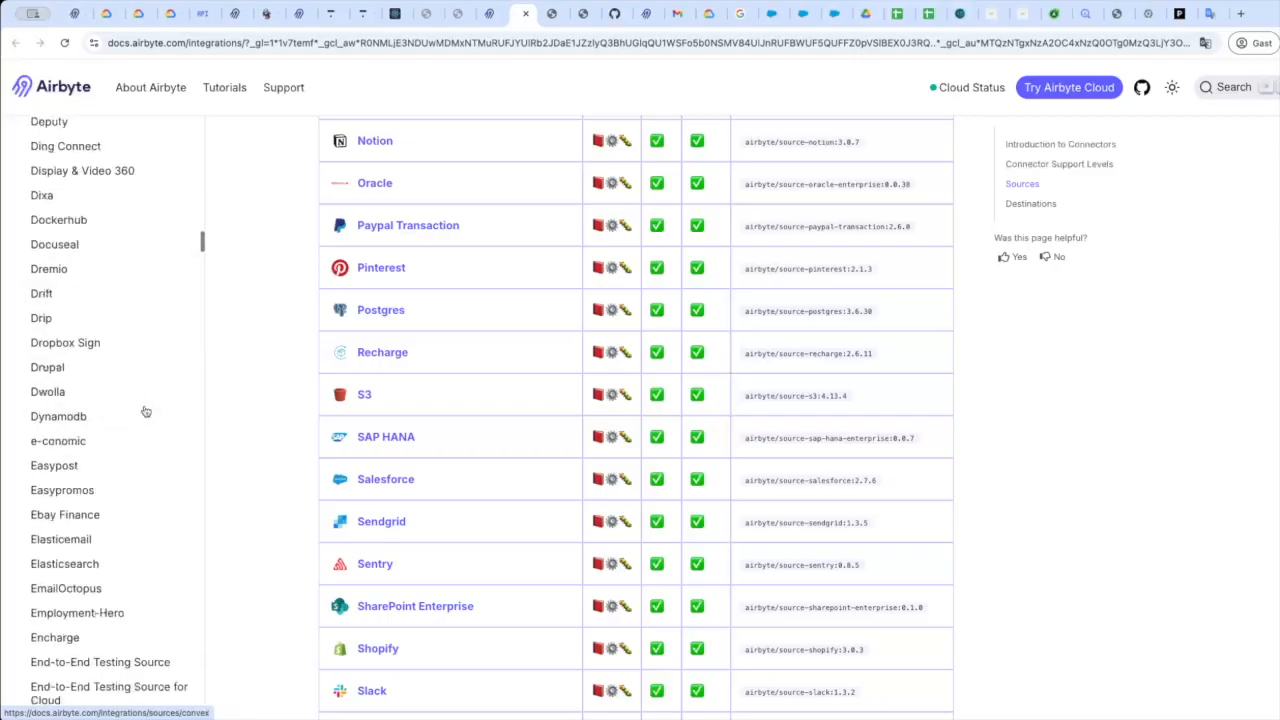
drag(203, 271, 200, 684)
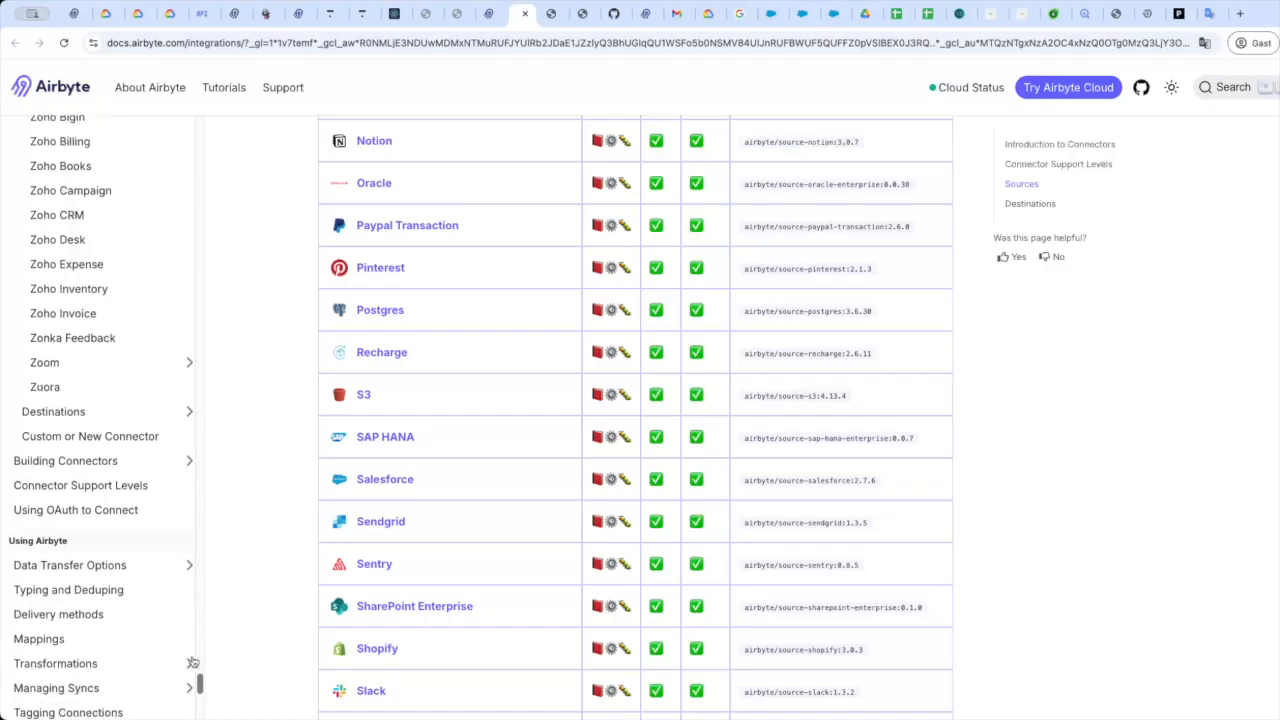
click(134, 418)
scroll(134, 321, up, 20)
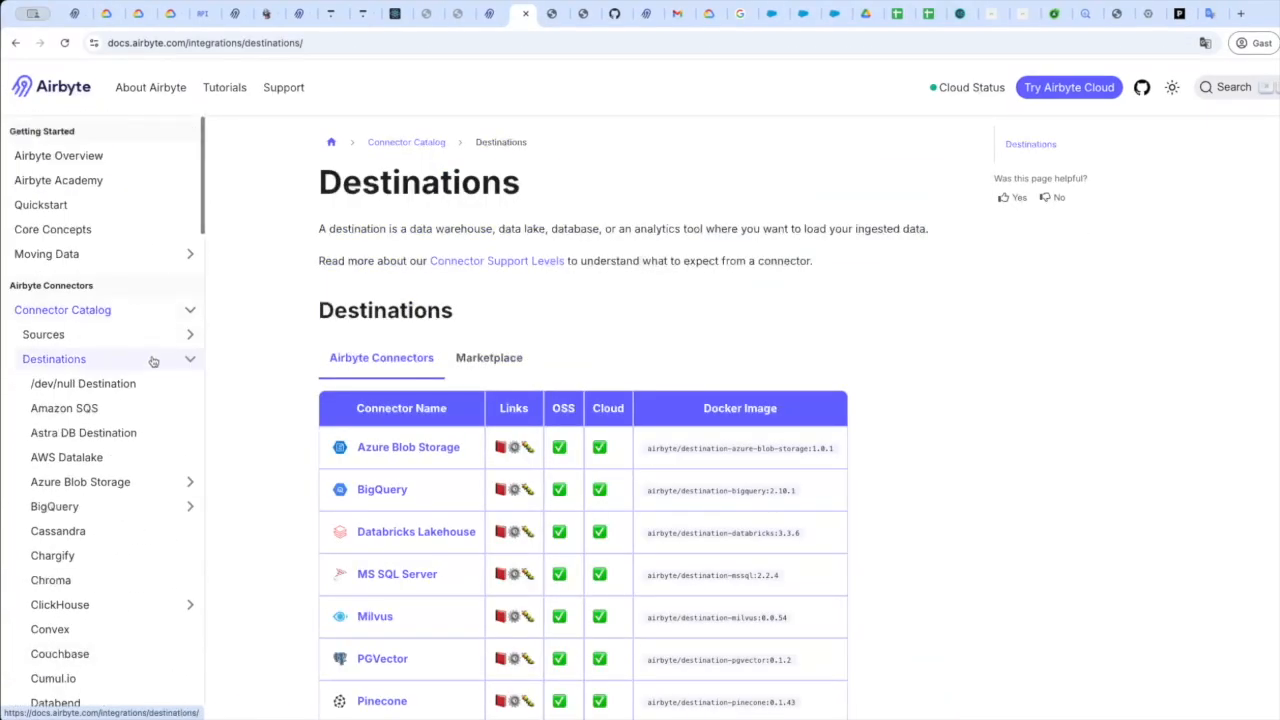
click(189, 362)
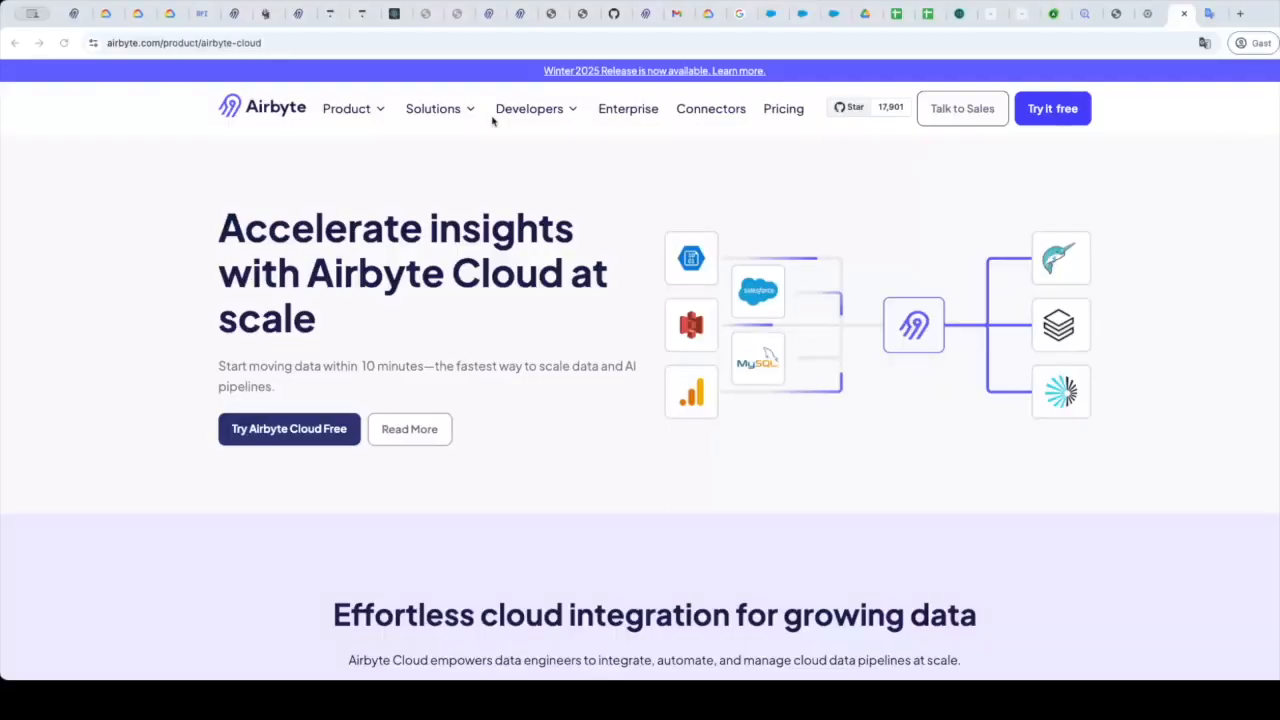
Go to the Airbyte Cloud product page from the Product menu and start a free trial.
mouse_move(346, 108)
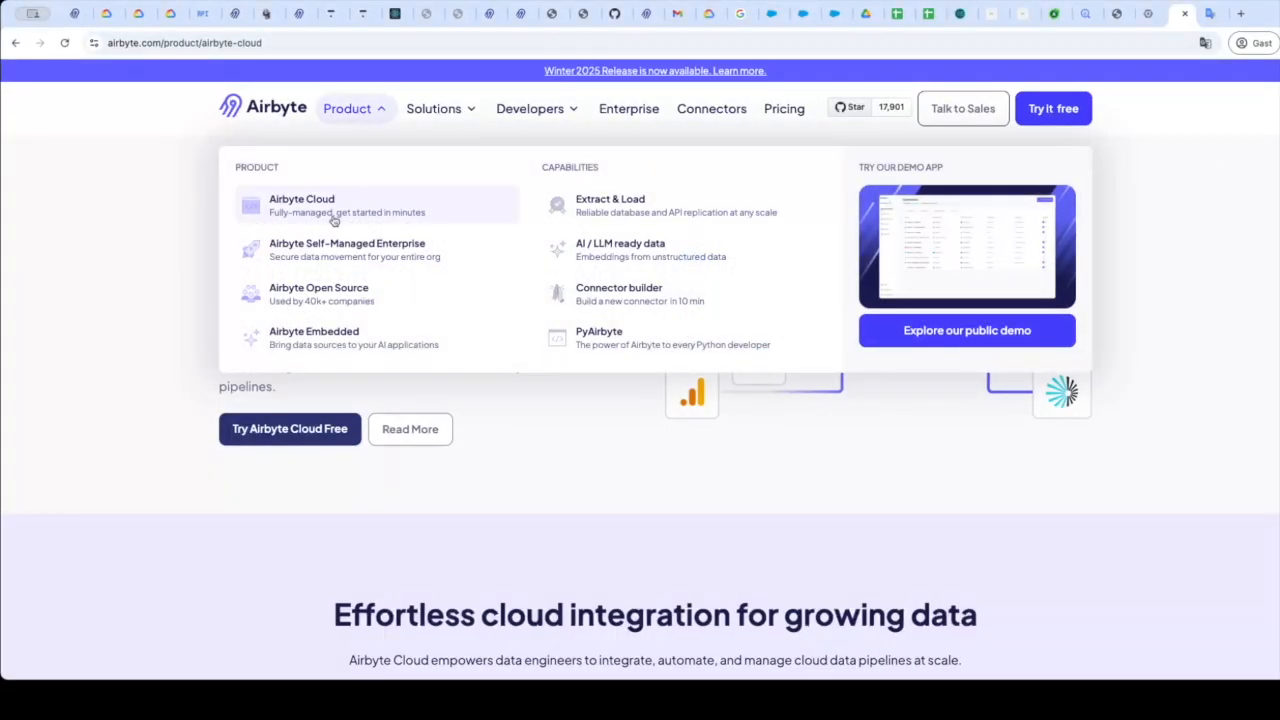
click(331, 210)
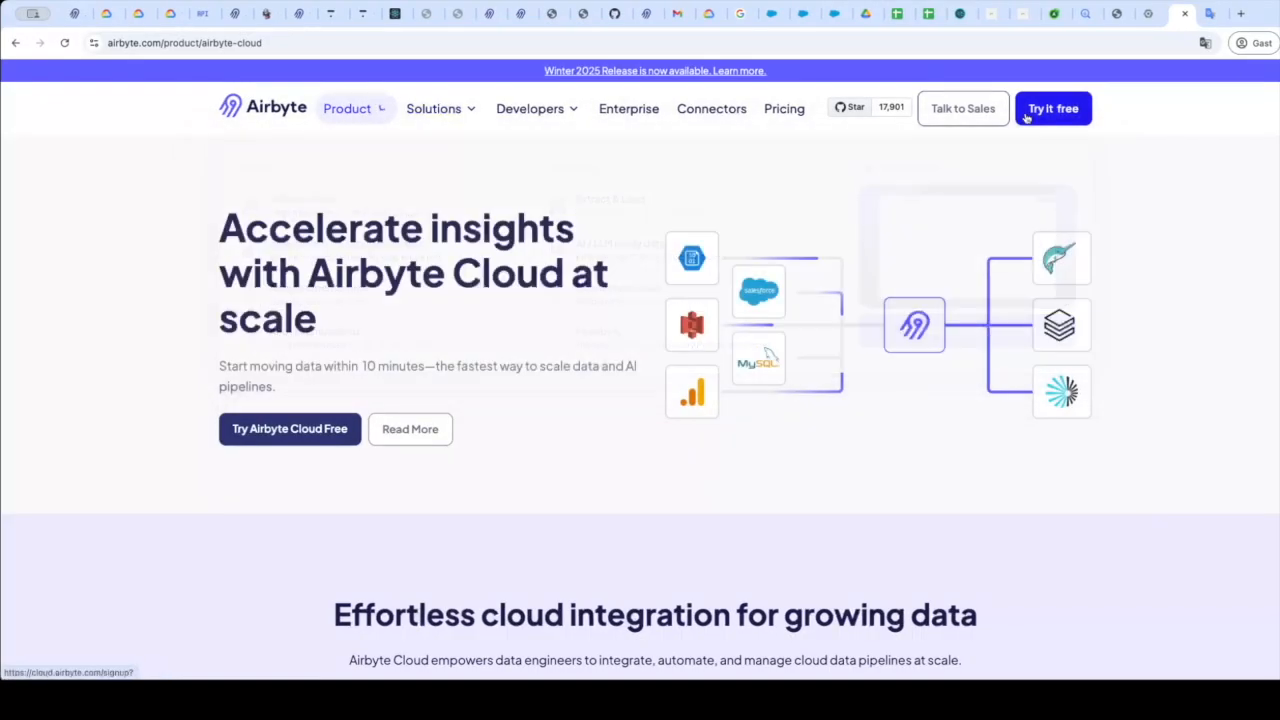
click(1030, 112)
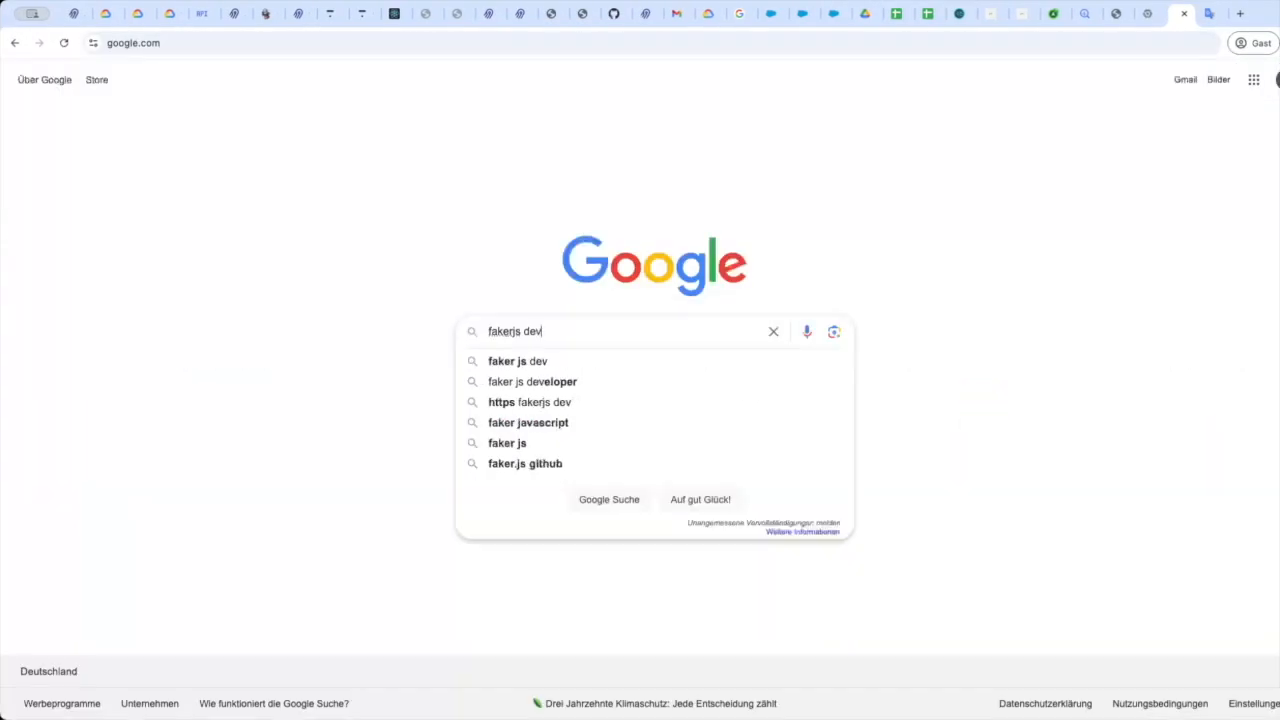
Search the web for fakerjs dev and open the Faker.js homepage.
key(Return)
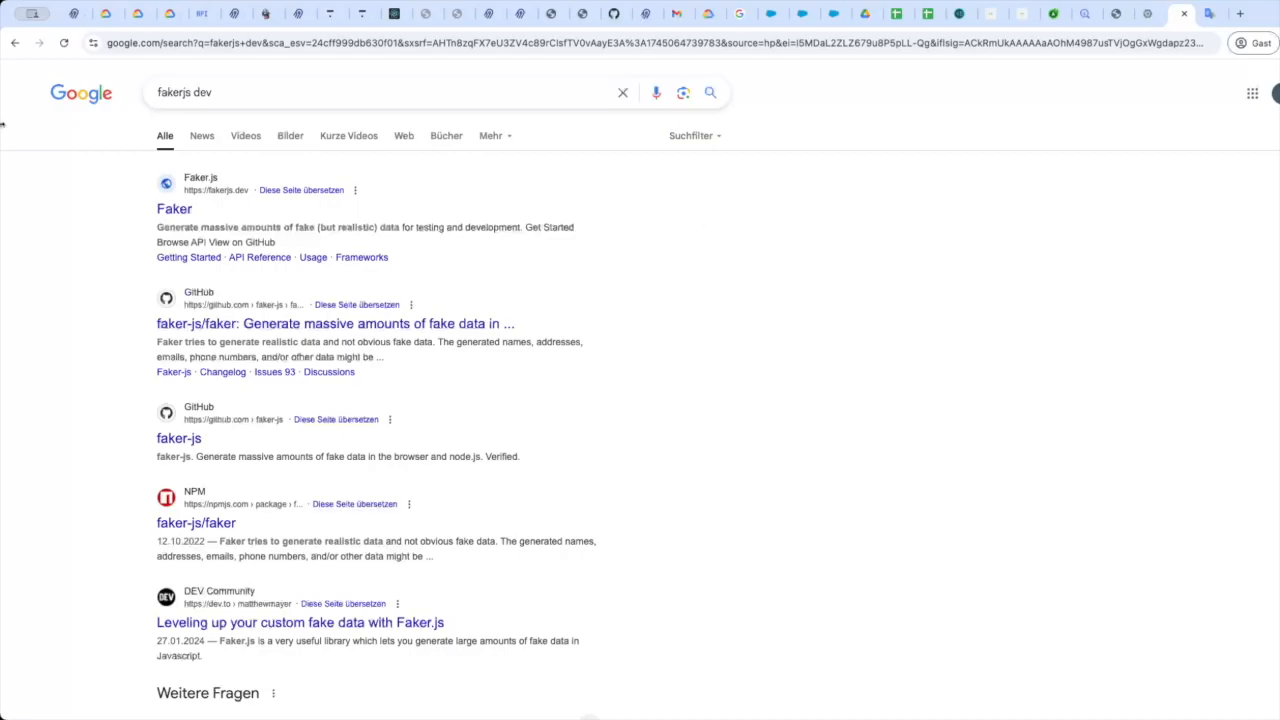
click(187, 213)
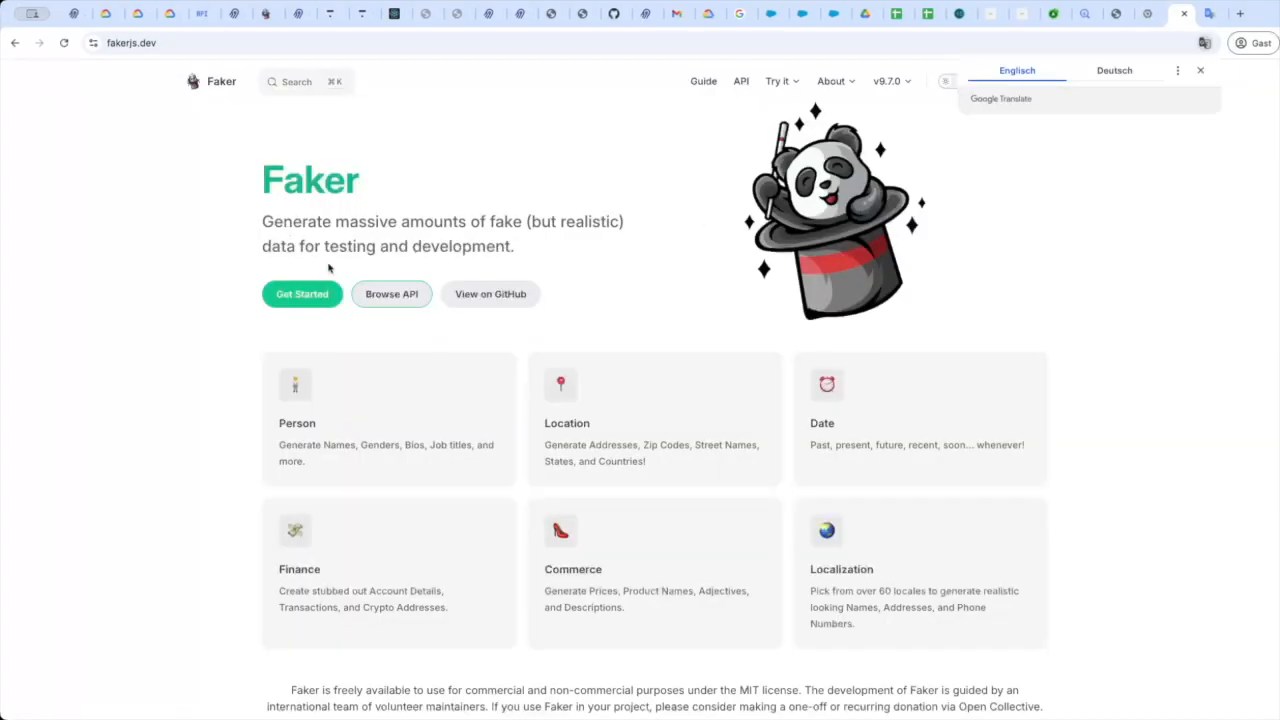
scroll(424, 475, down, 2)
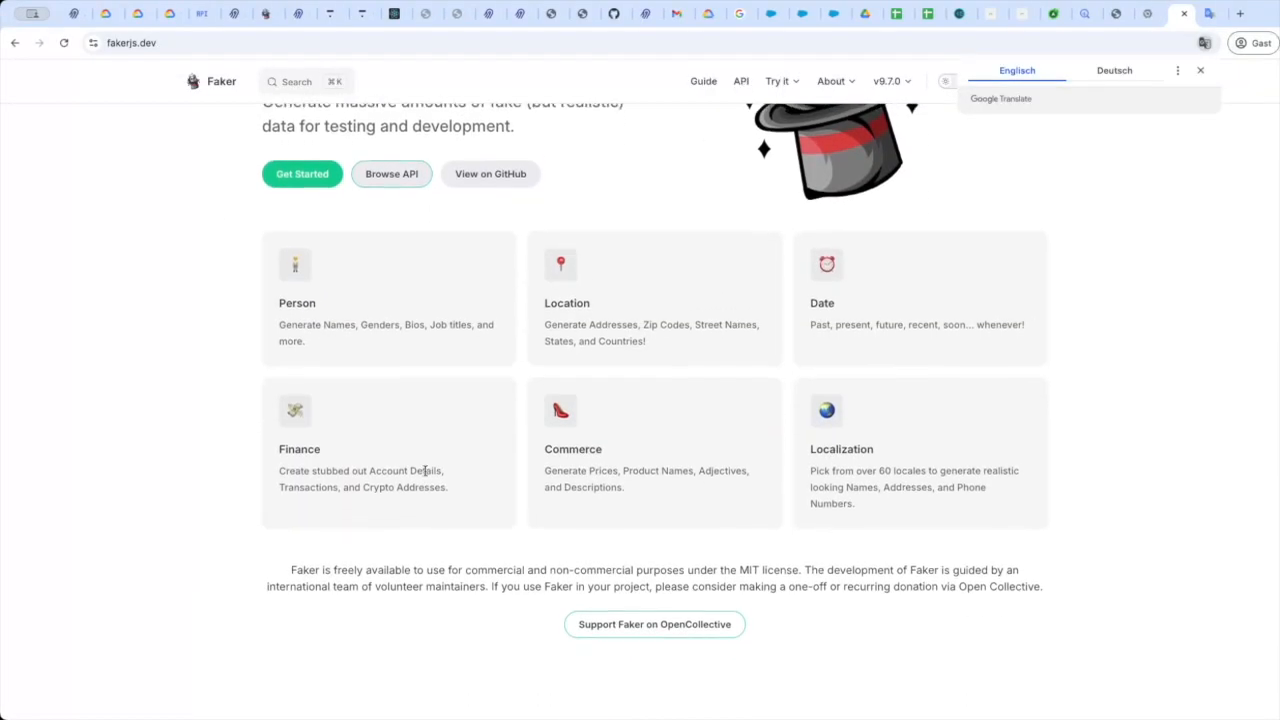
scroll(424, 475, up, 2)
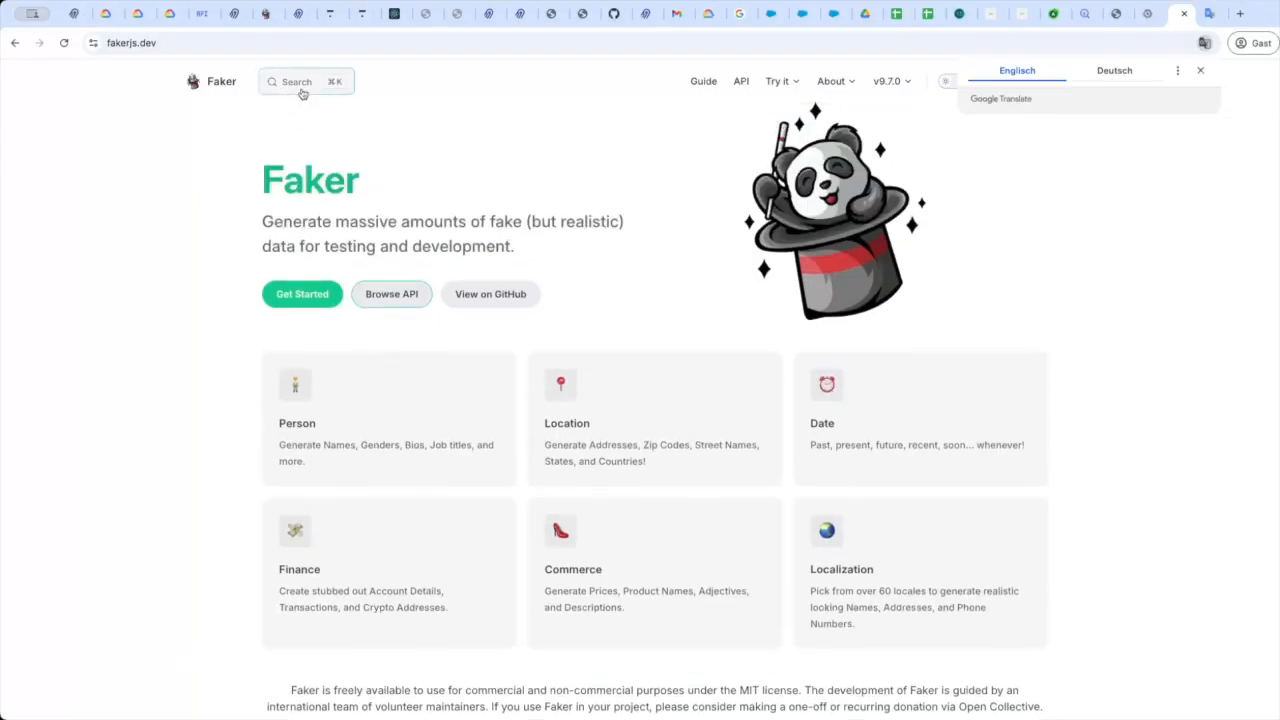
Browse the Faker Getting Started guide and API reference, then open the Try it > Browser Console page.
click(705, 84)
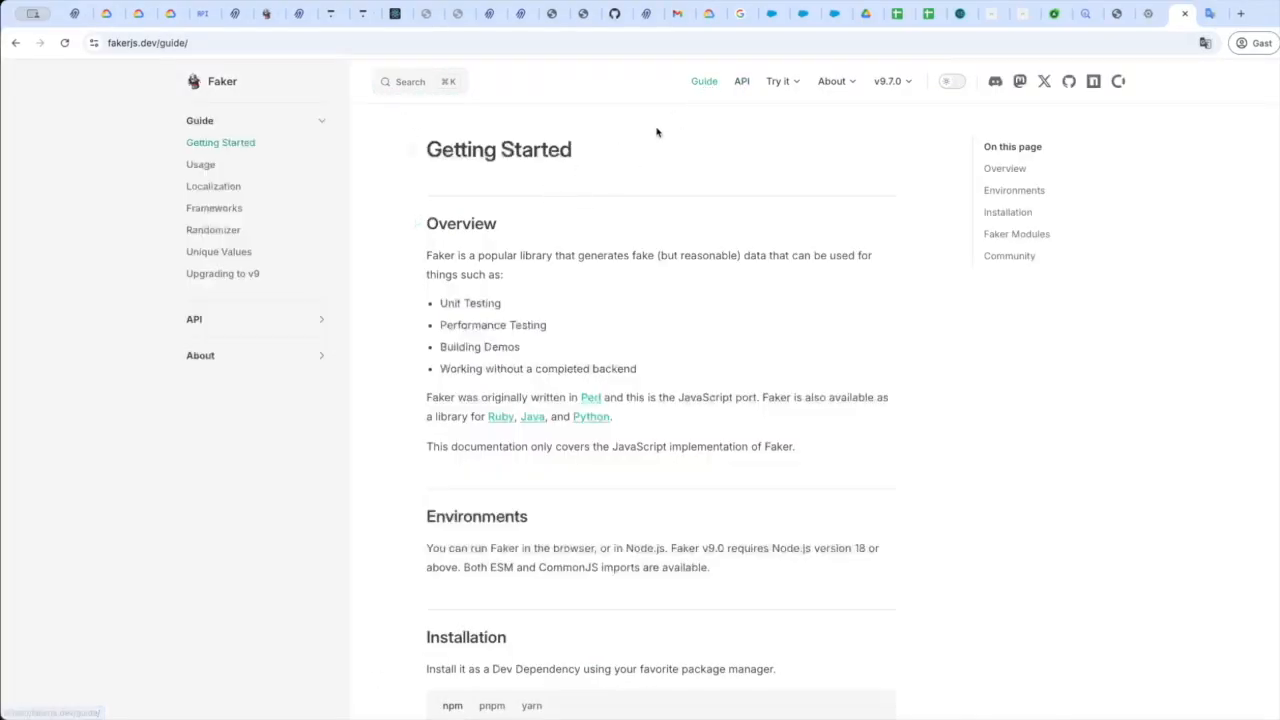
click(745, 85)
scroll(565, 604, down, 1)
scroll(565, 604, down, 12)
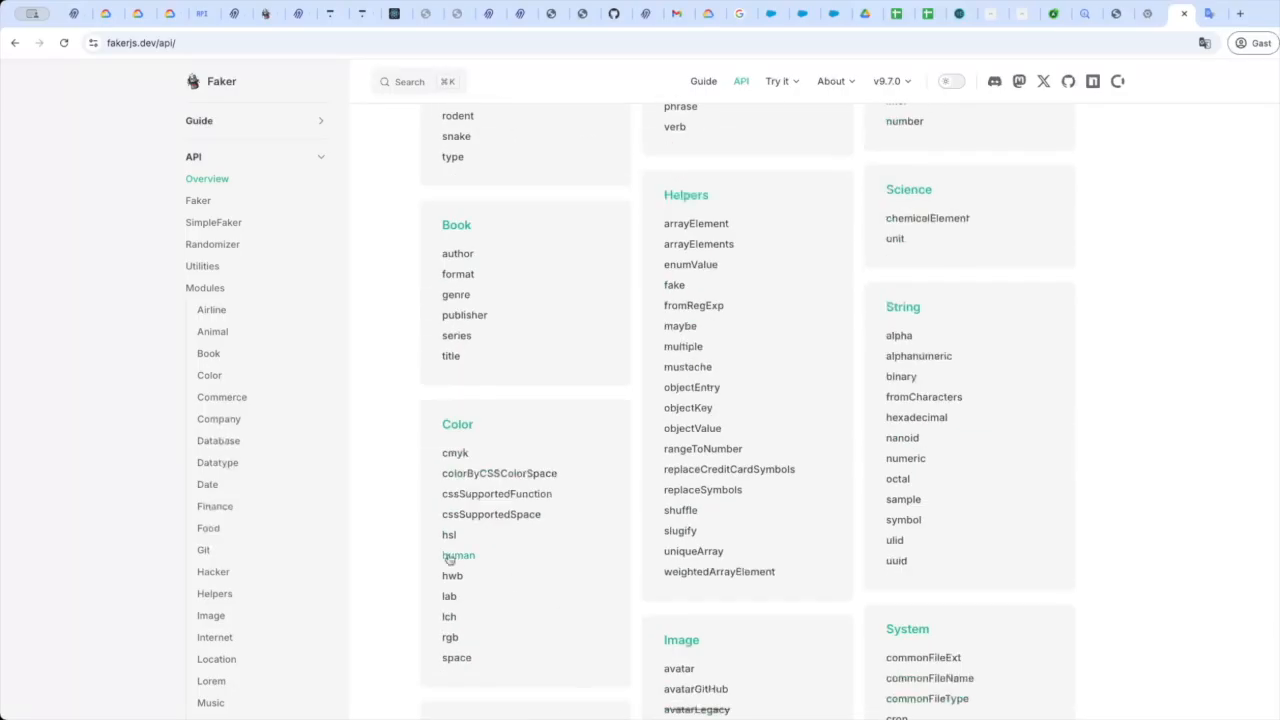
click(704, 81)
mouse_move(780, 81)
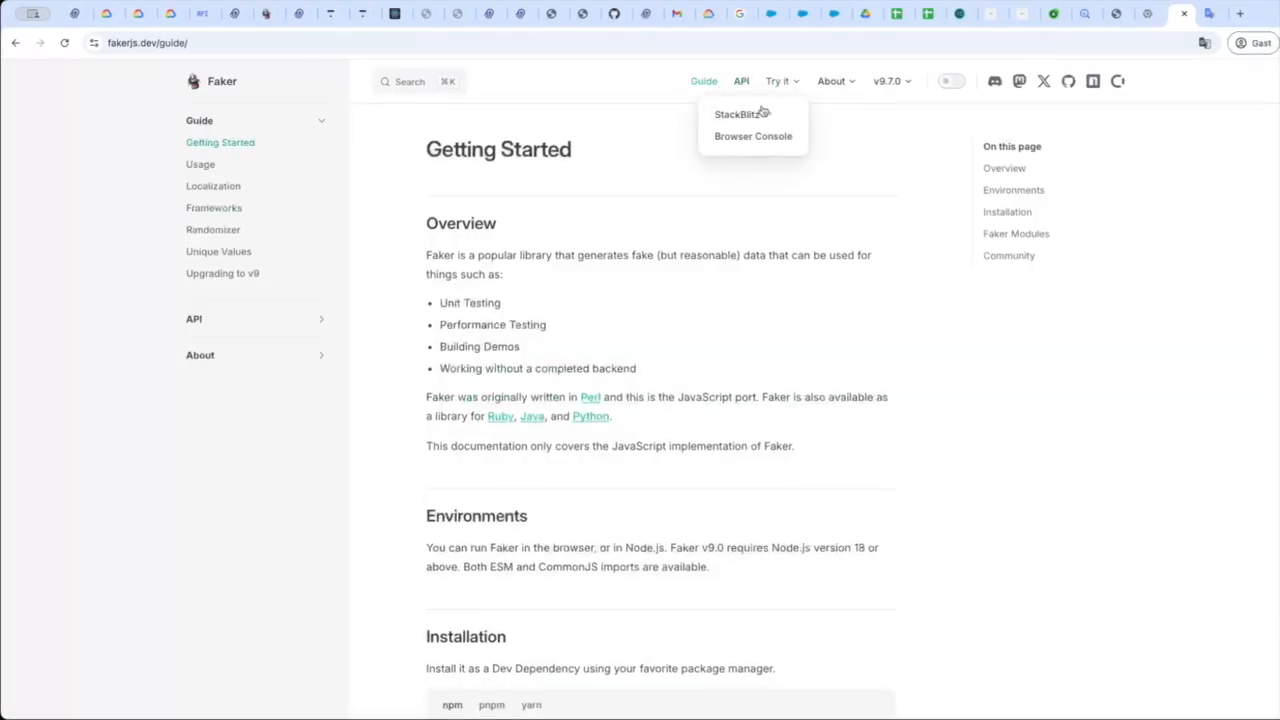
click(749, 137)
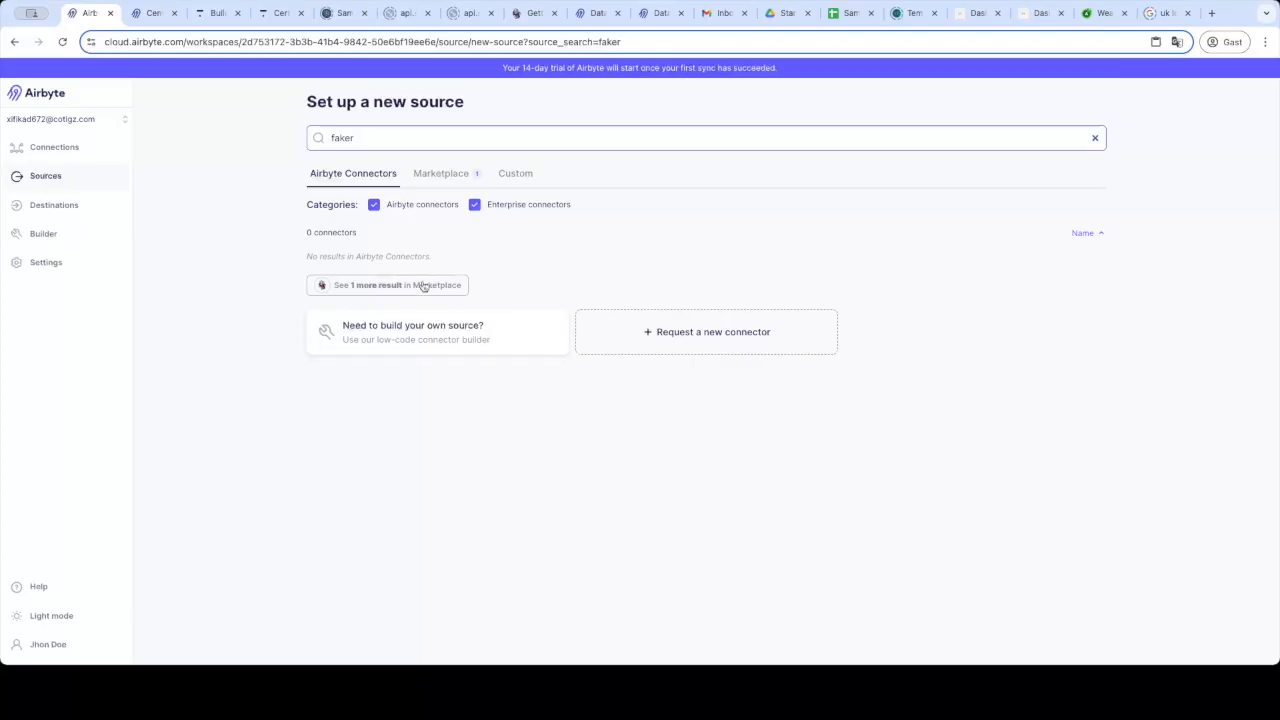
Create a Sample Data (Faker) source from Marketplace with Count 10000 and Seed 2025, and save it.
click(423, 286)
click(476, 262)
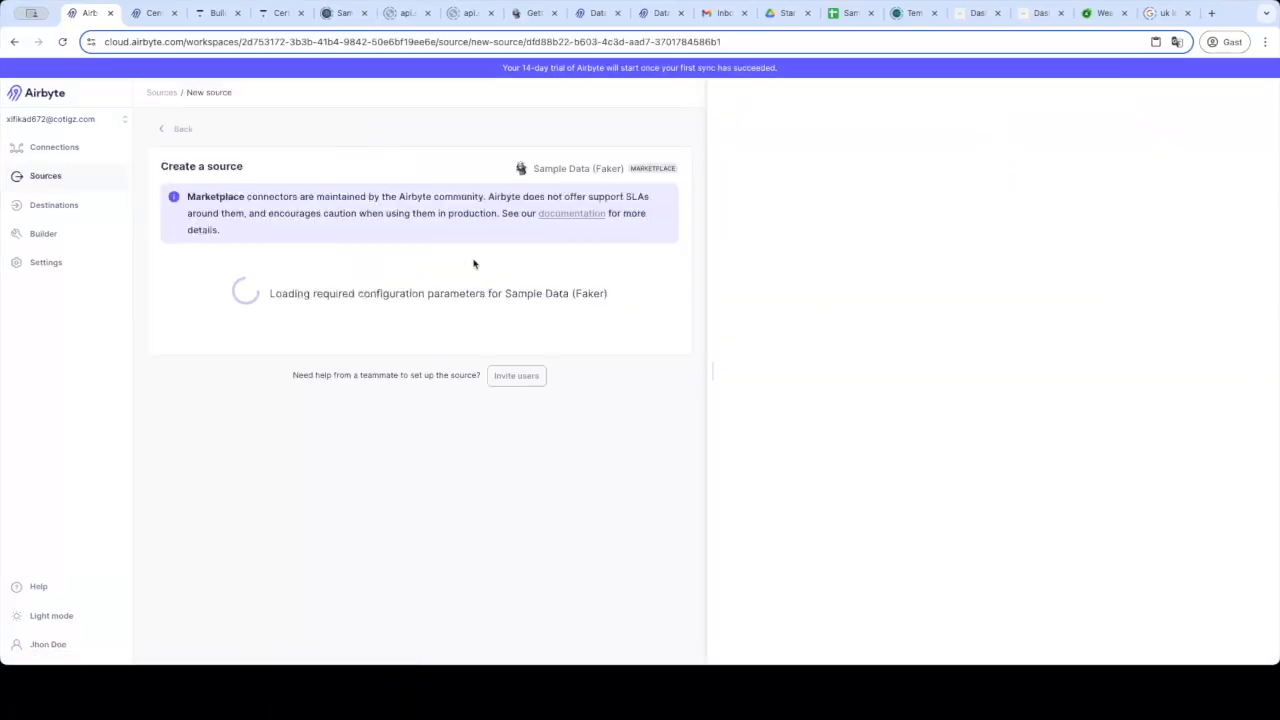
click(300, 343)
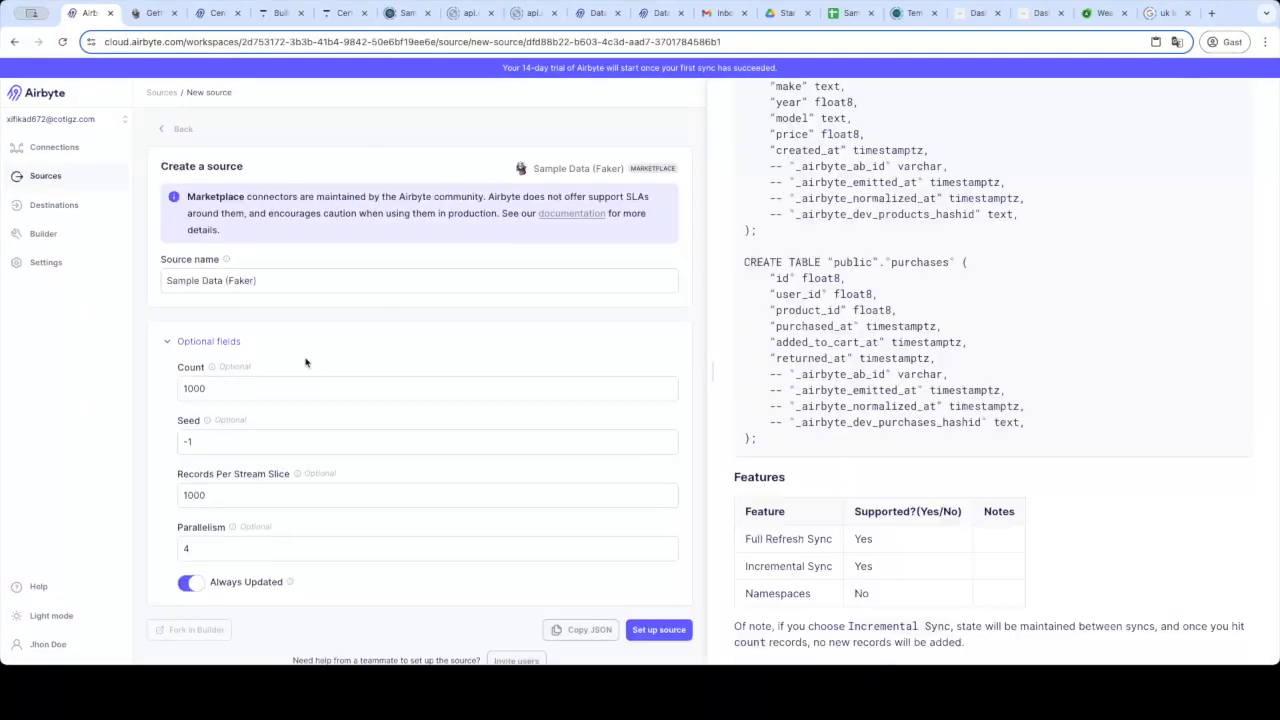
click(212, 368)
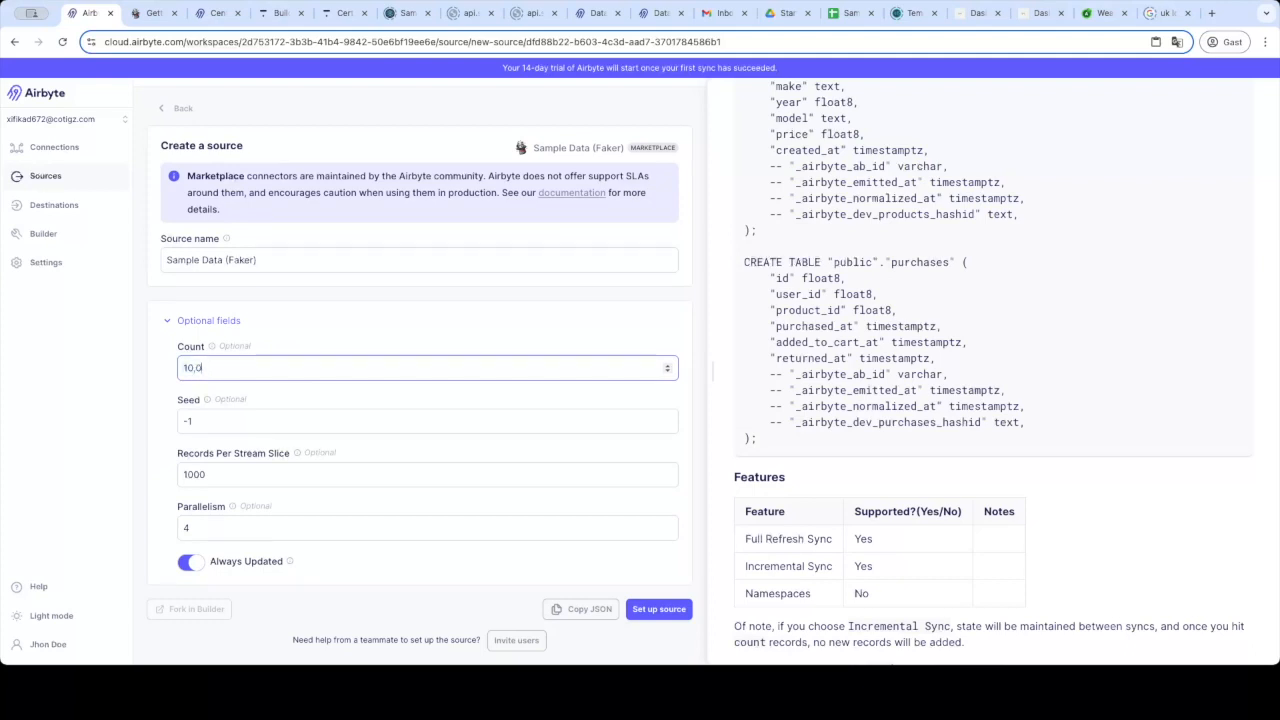
key(Tab)
text(2025)
click(644, 529)
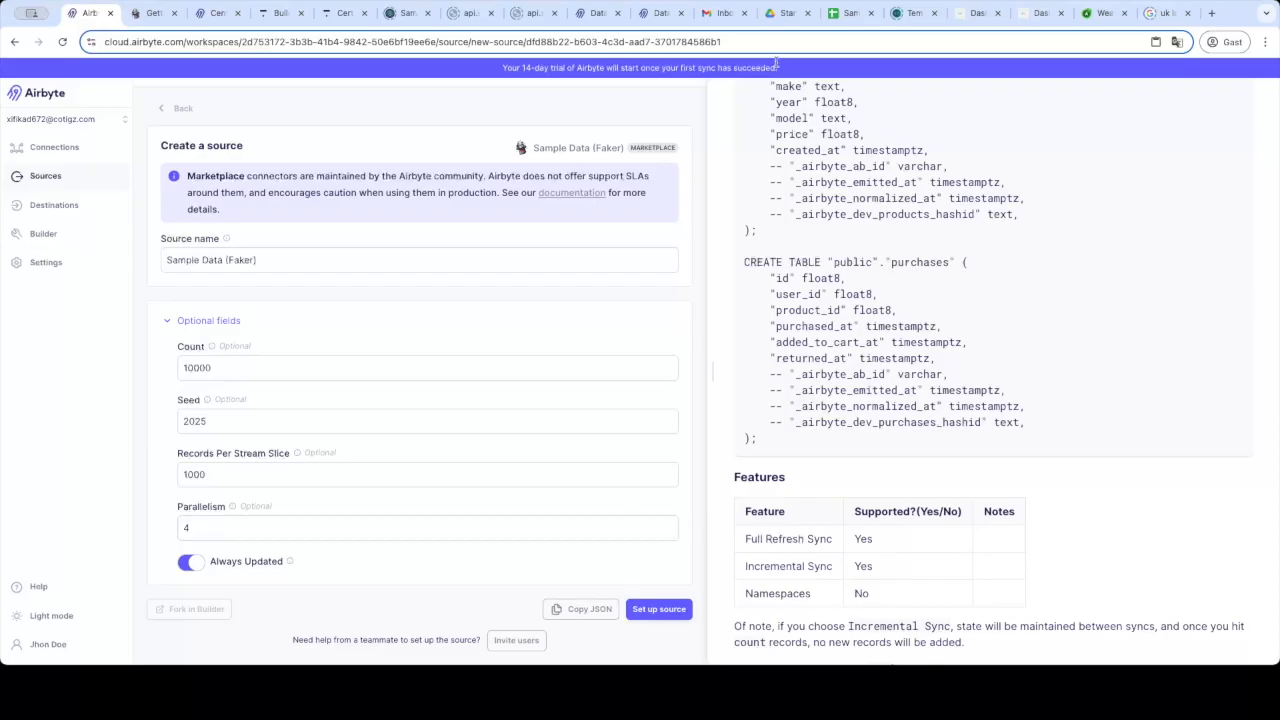
click(658, 609)
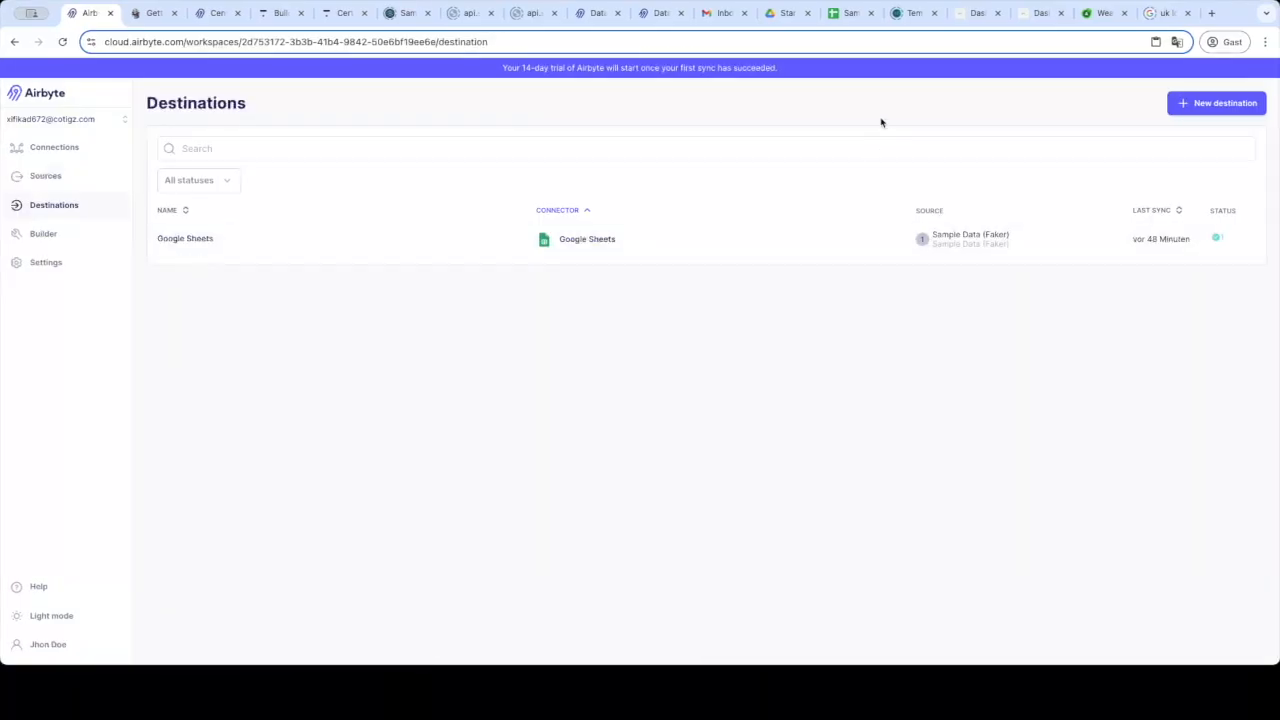
In Google Drive, create a blank spreadsheet titled 'Destination database for faker'.
click(775, 14)
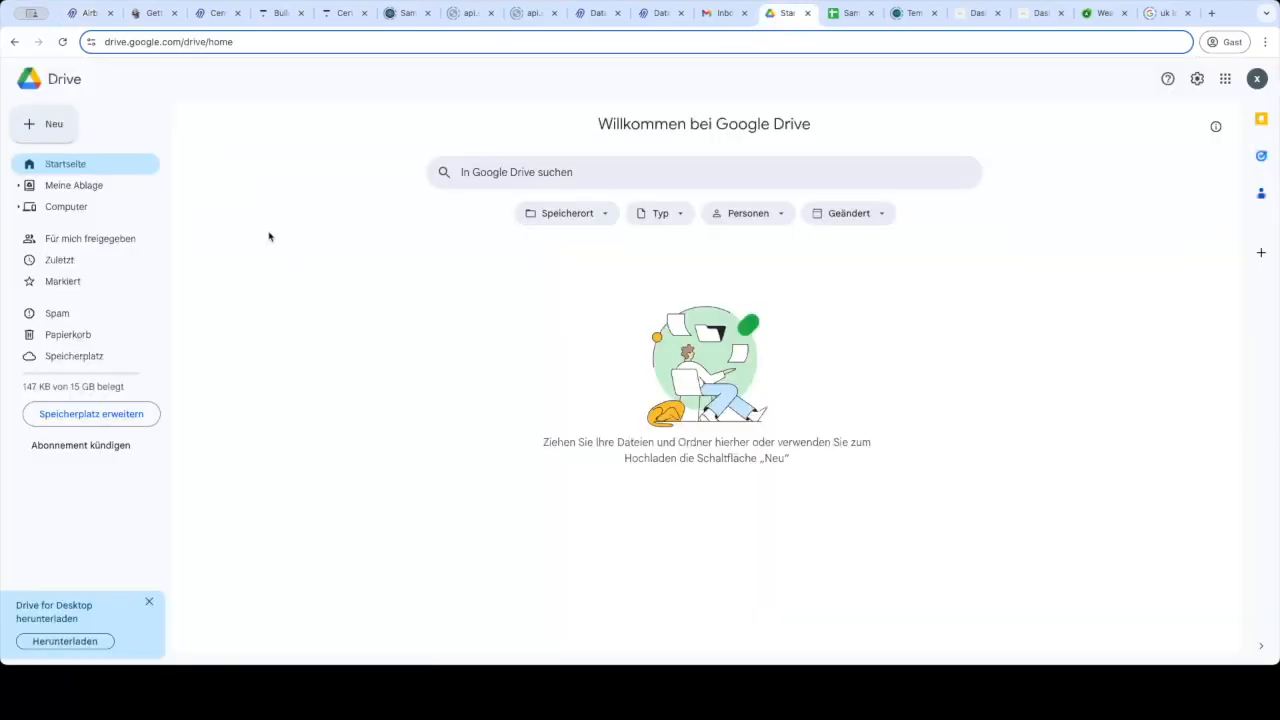
click(40, 125)
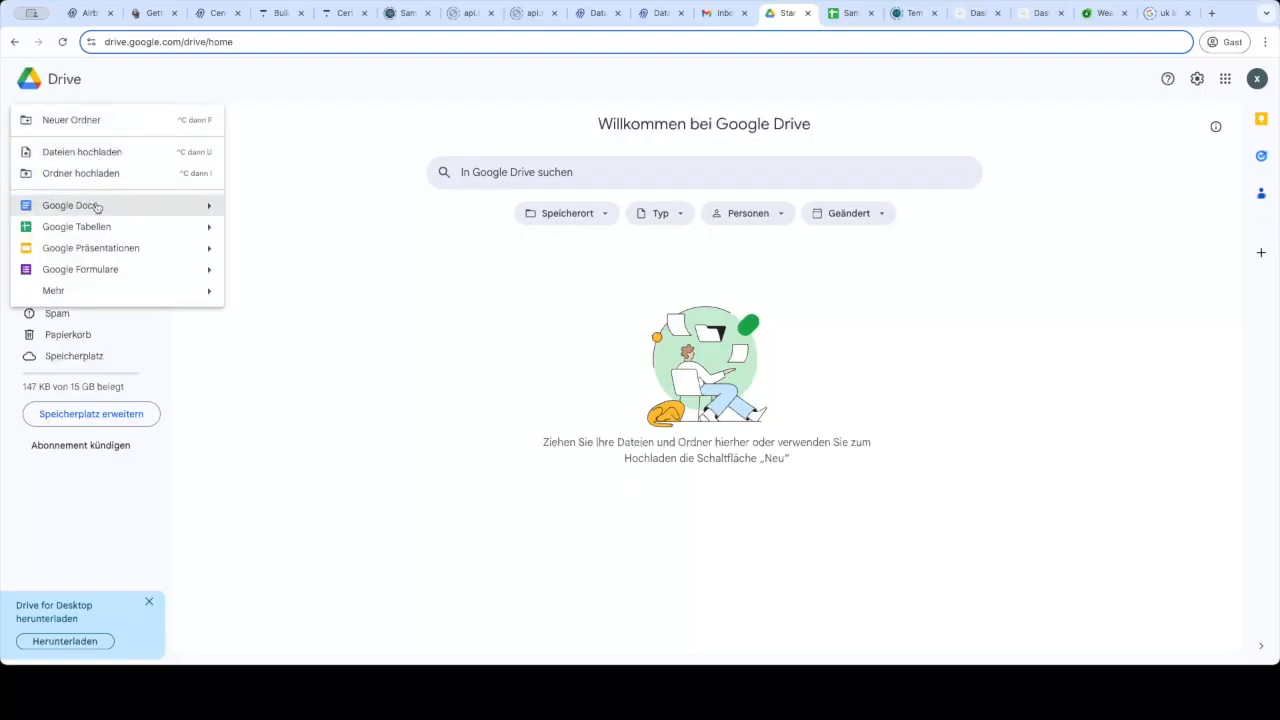
click(231, 247)
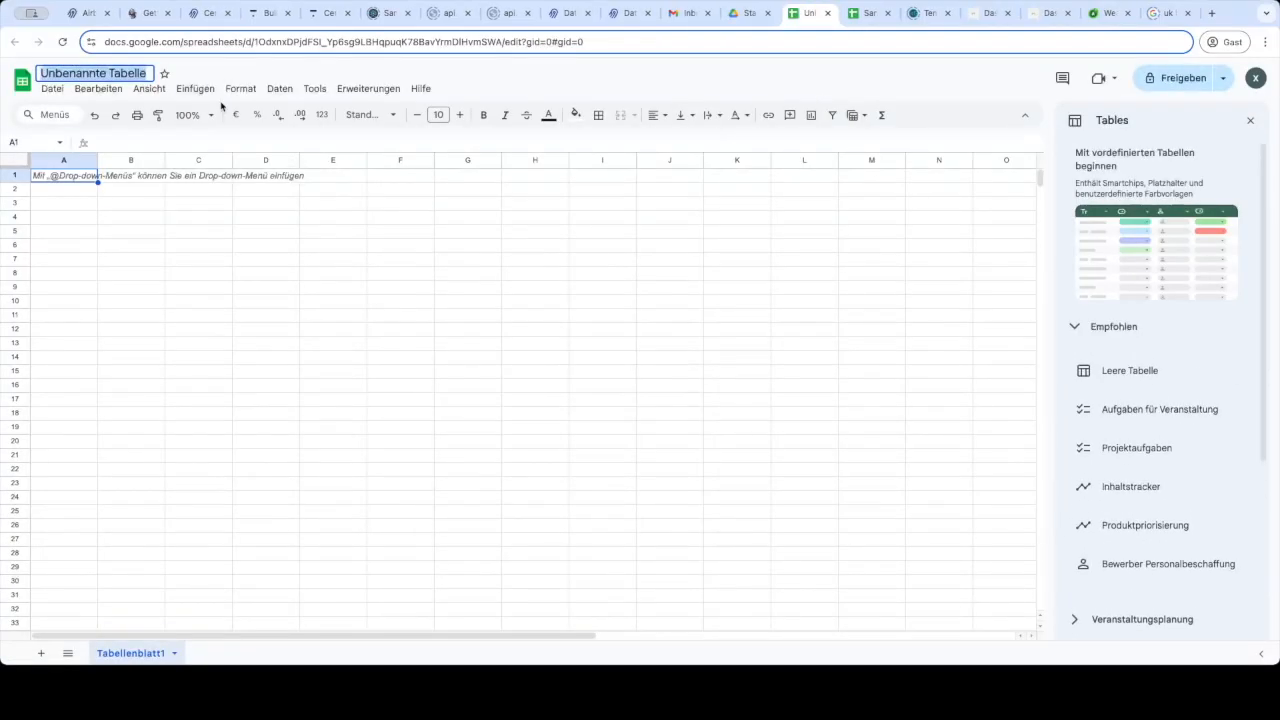
text(Des)
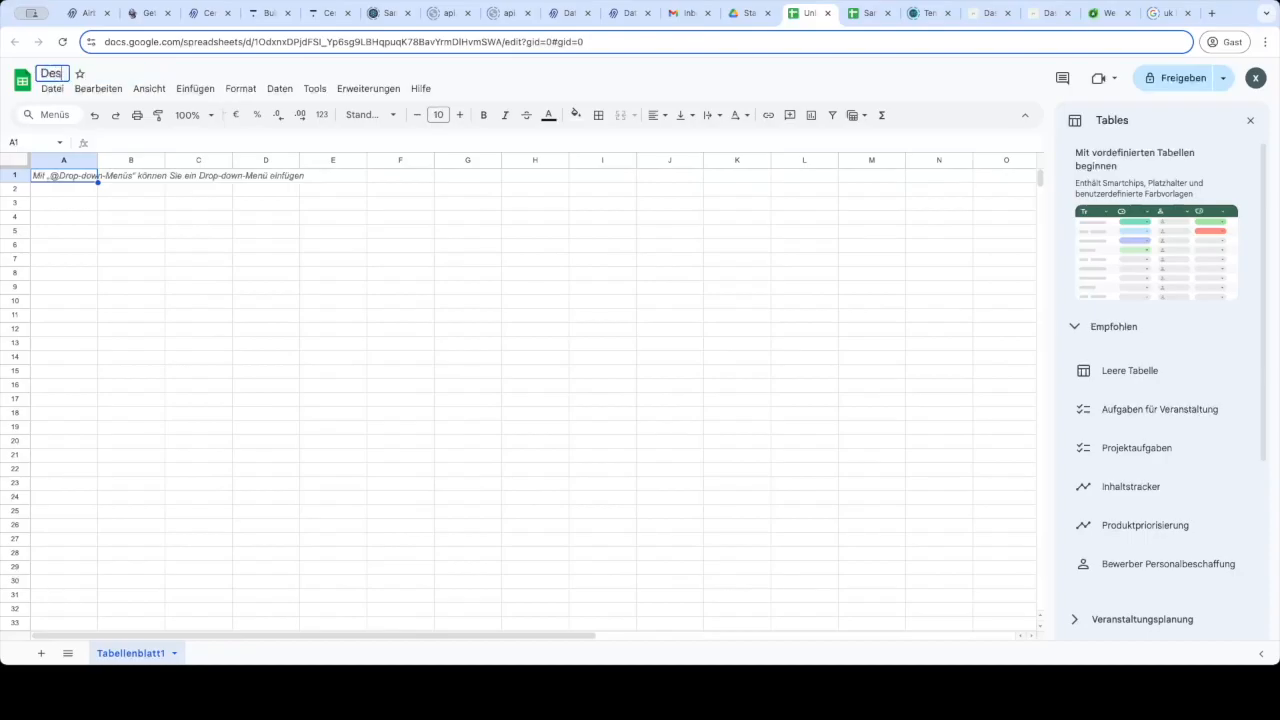
text(tination database for fa)
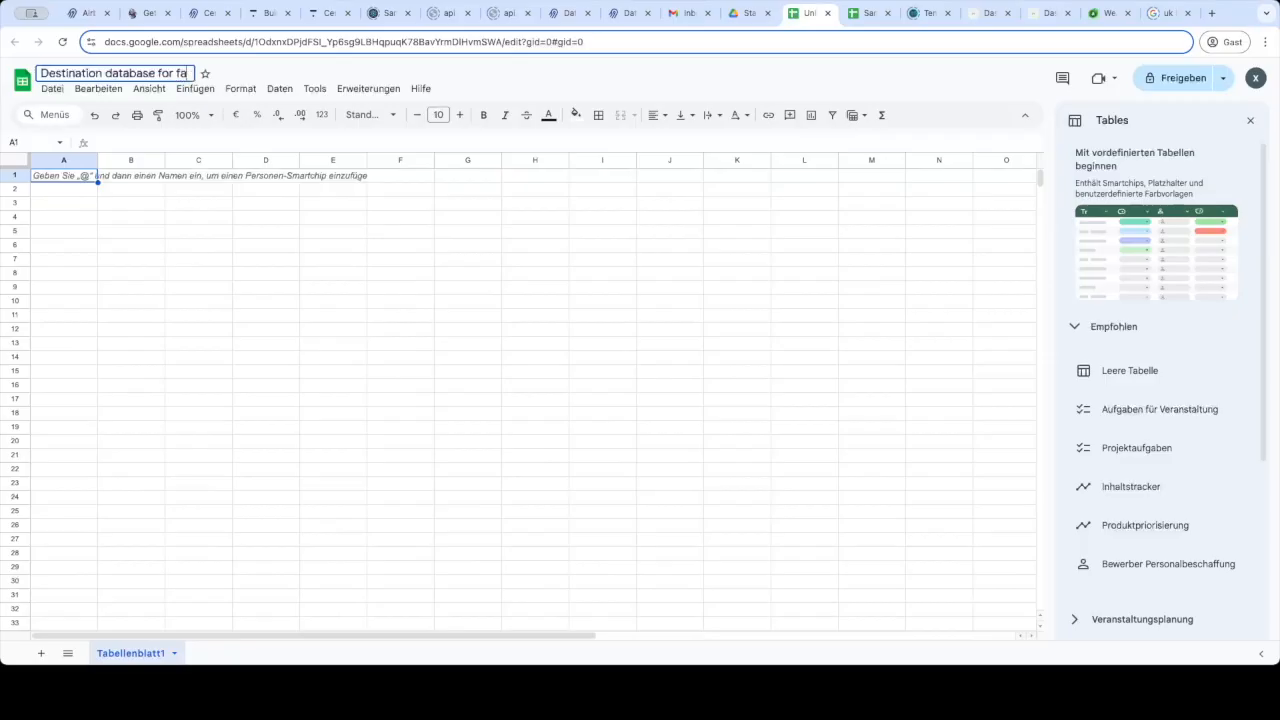
key(Return)
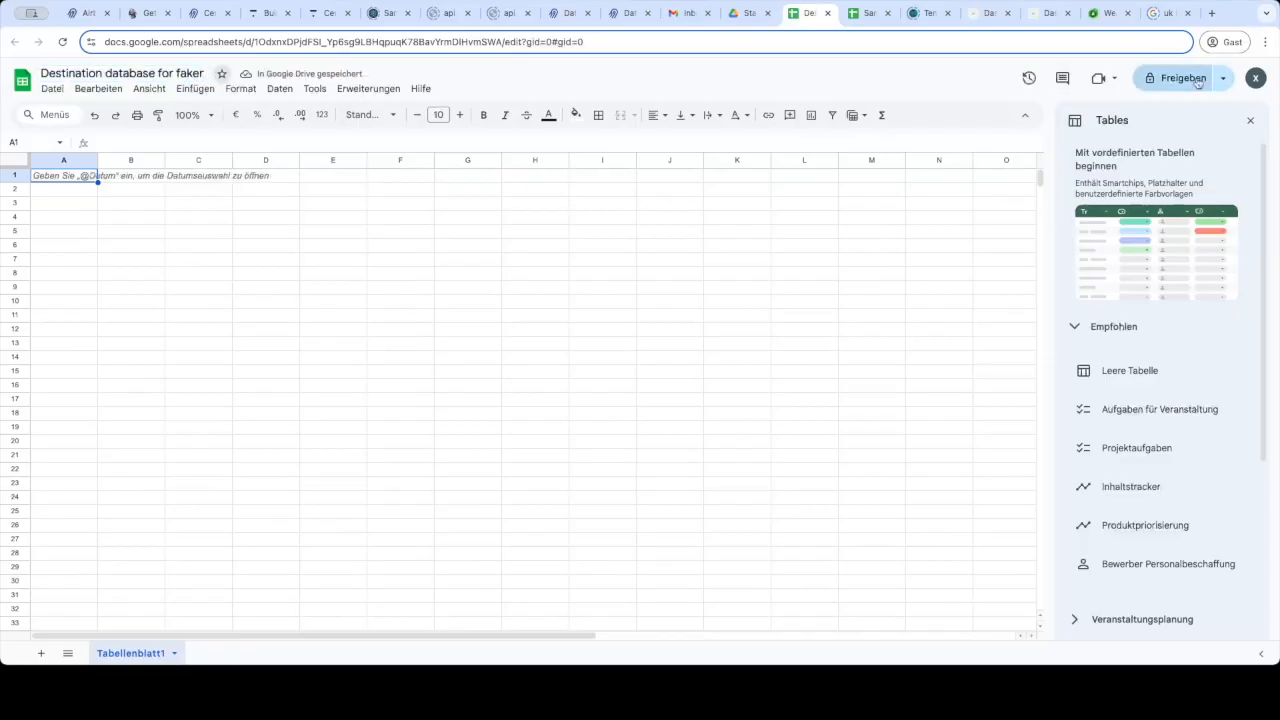
Copy the spreadsheet's share link, close the sharing dialog, and return to Airbyte's Destinations.
click(1180, 78)
click(539, 484)
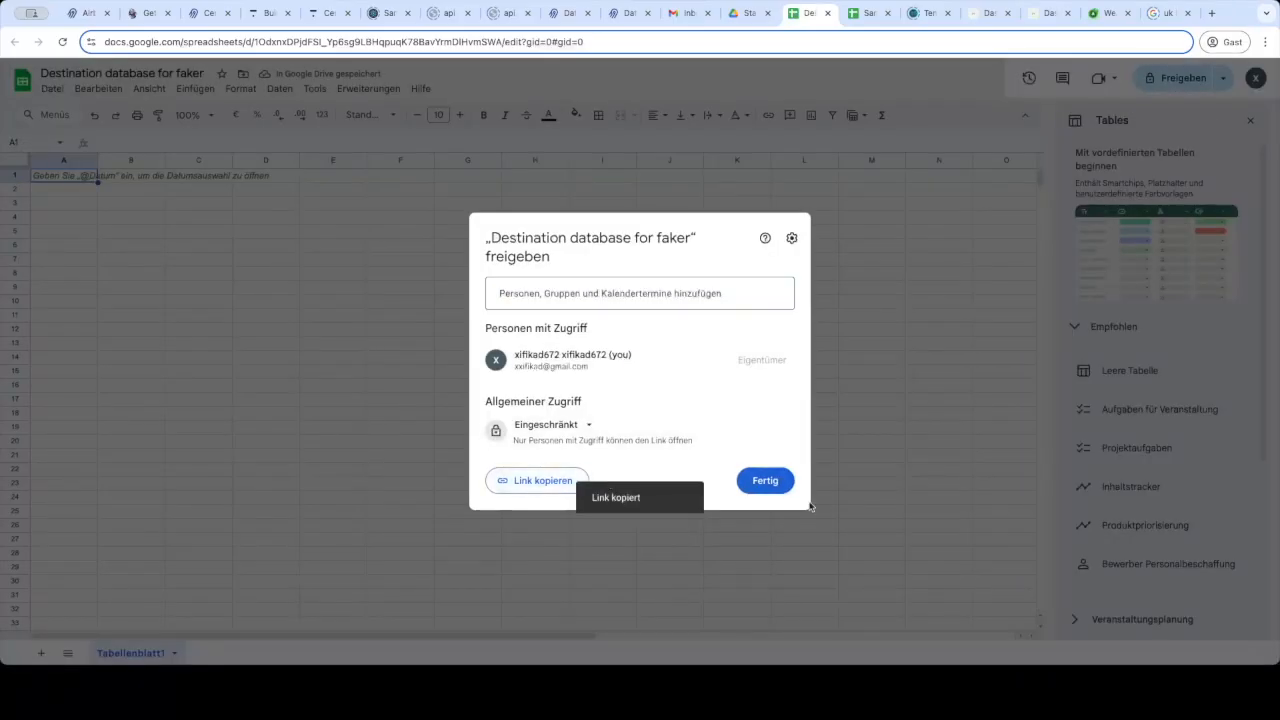
click(764, 481)
click(88, 13)
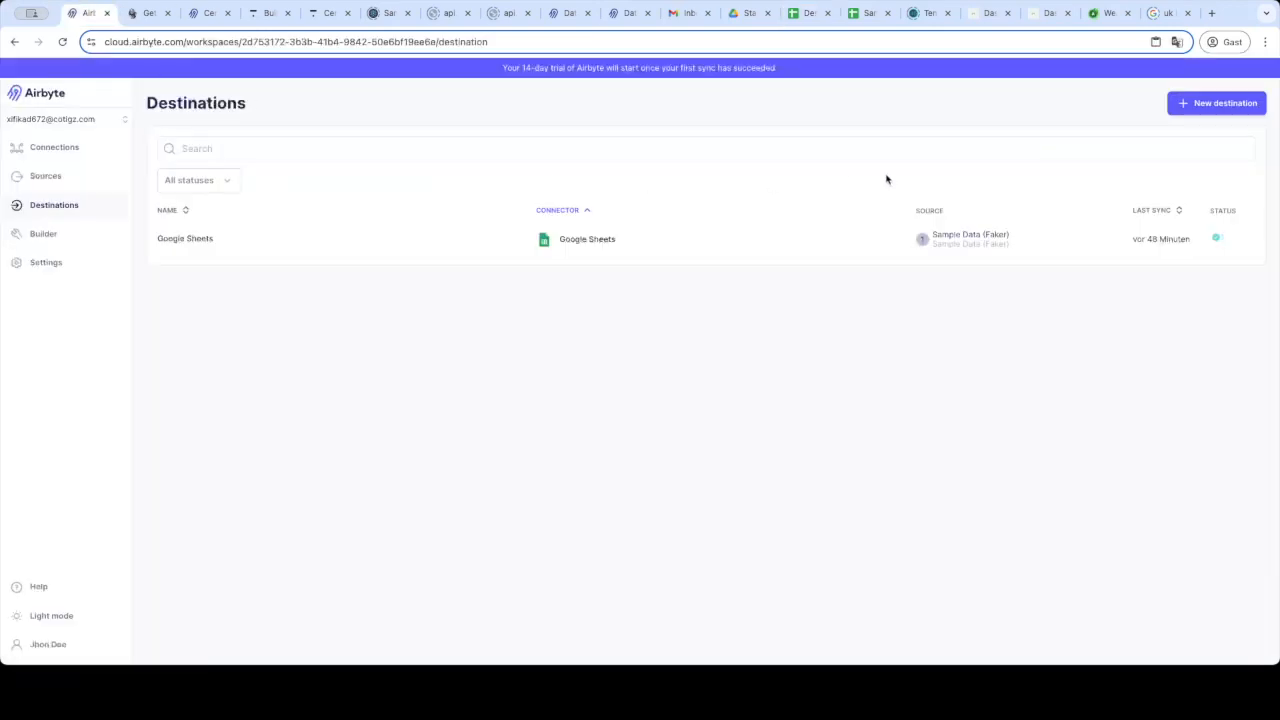
Start a new destination and pick the Google Sheets connector from Marketplace via a 'shee' search.
click(1218, 114)
click(516, 147)
text(sheets)
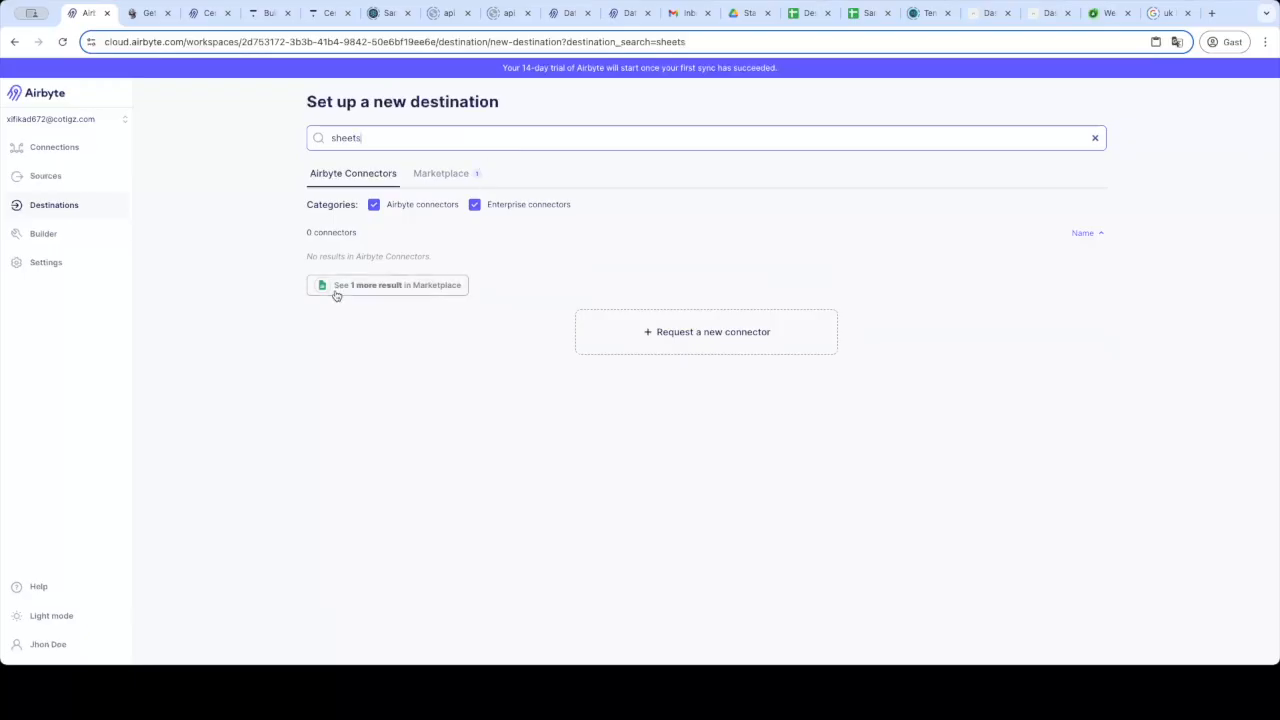
click(336, 295)
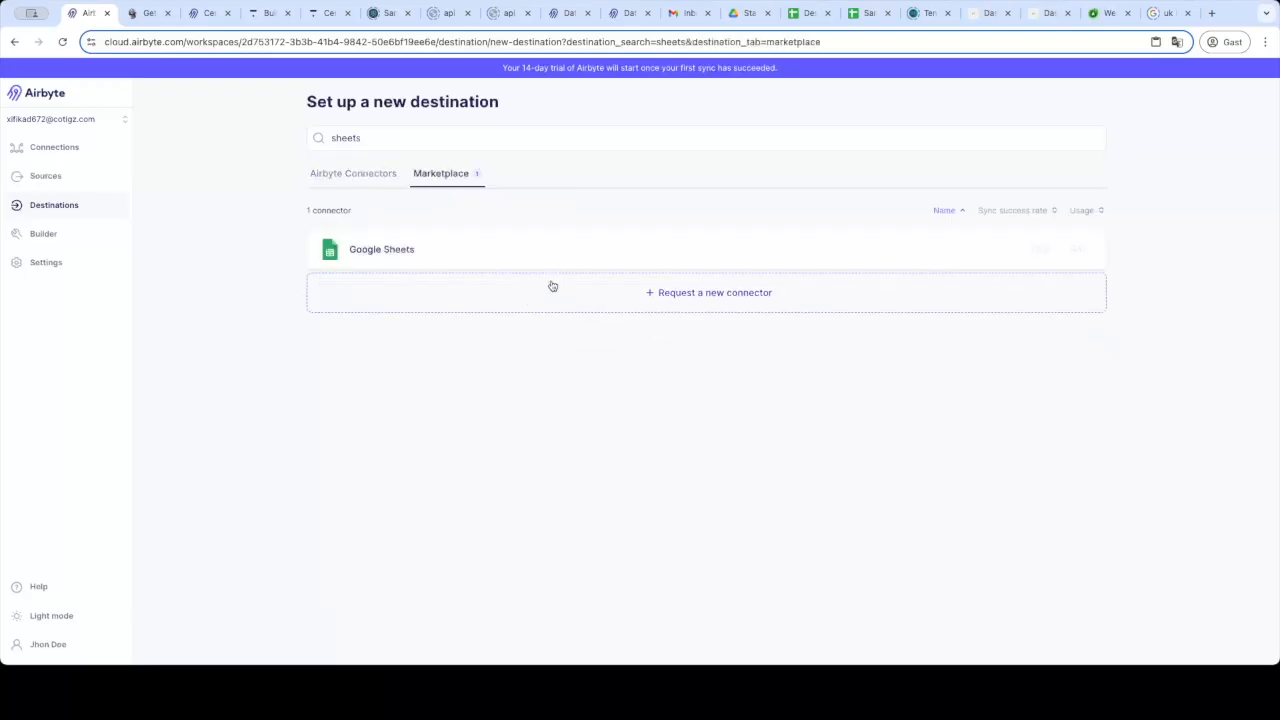
click(537, 264)
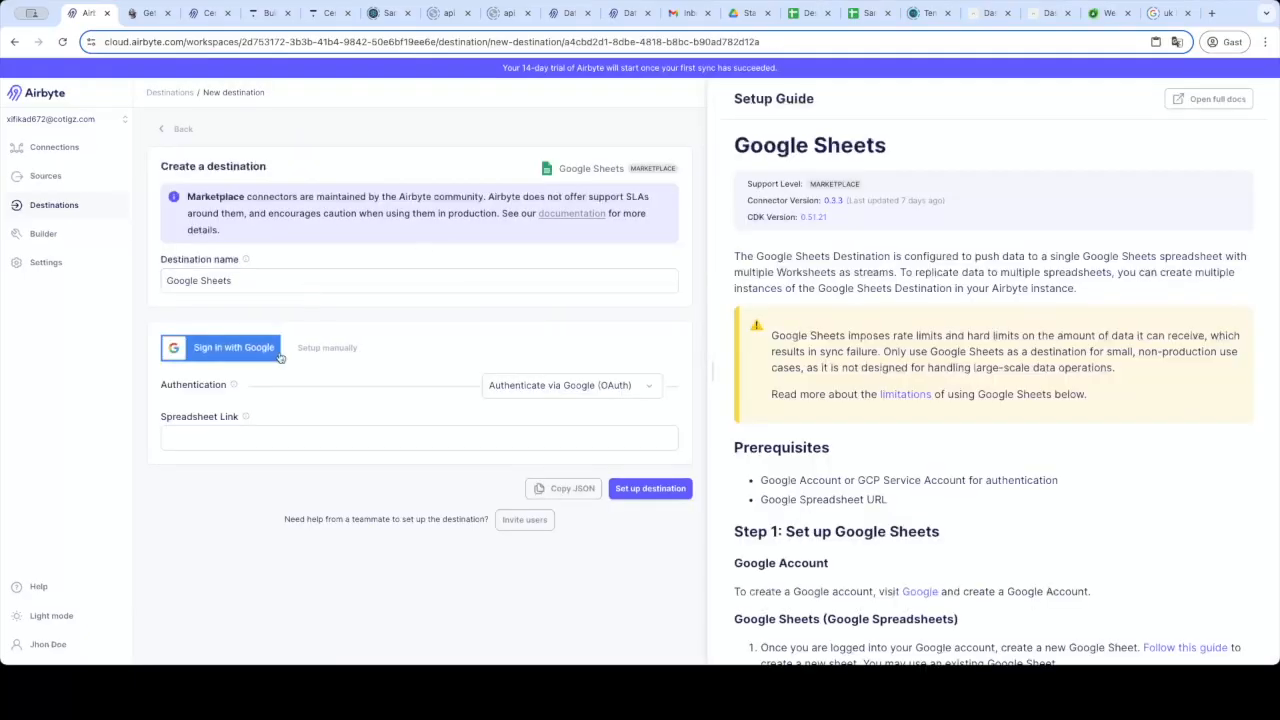
Sign in with Google, paste the spreadsheet link, keep Google OAuth, and set up the destination.
click(254, 355)
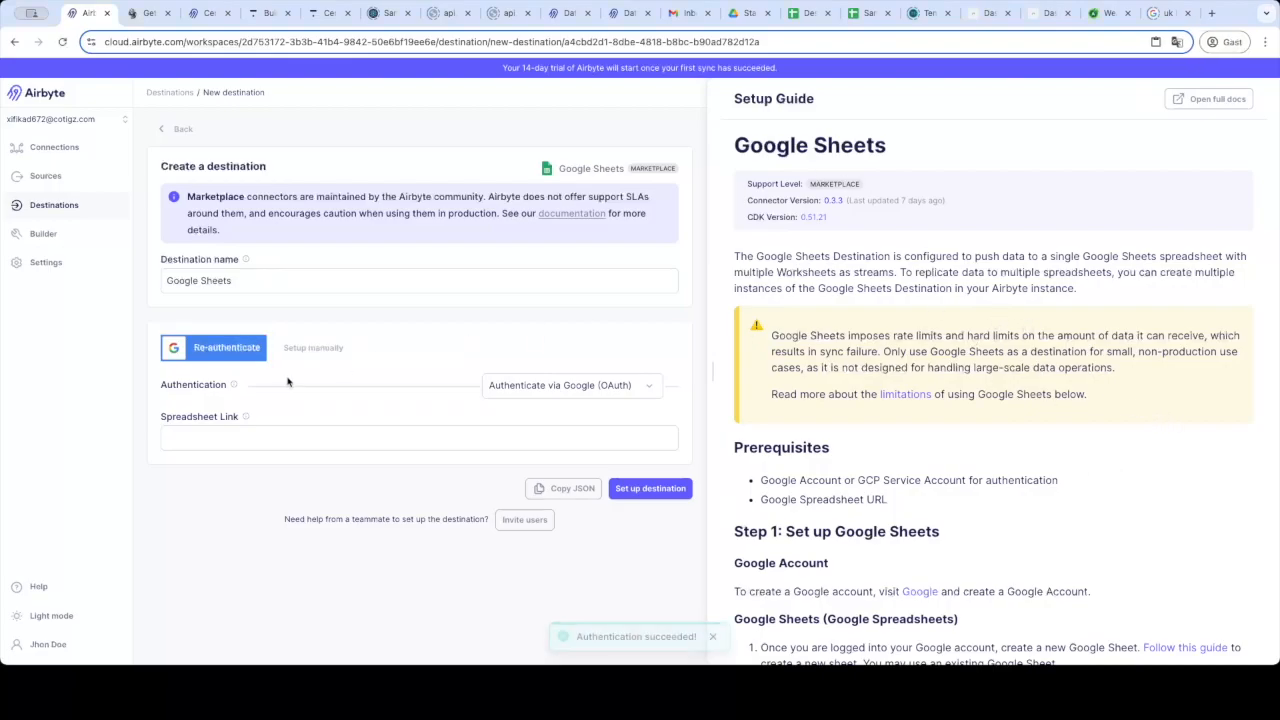
click(532, 438)
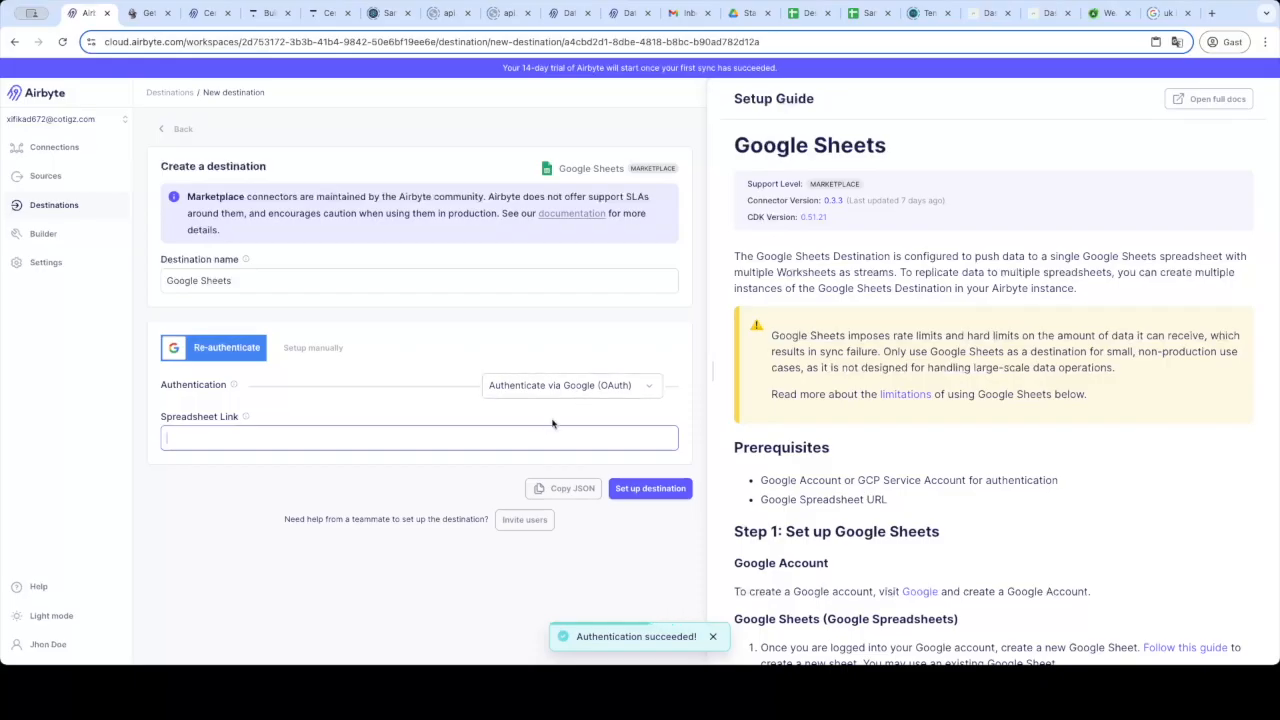
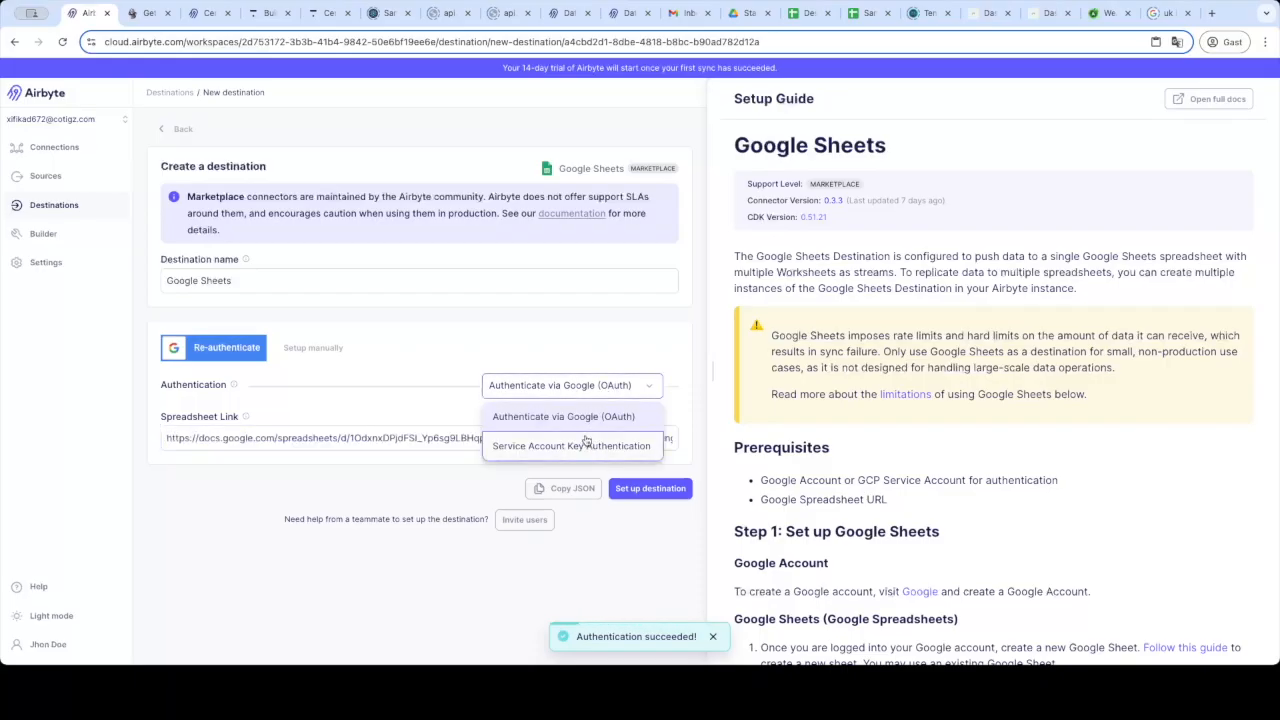
click(636, 420)
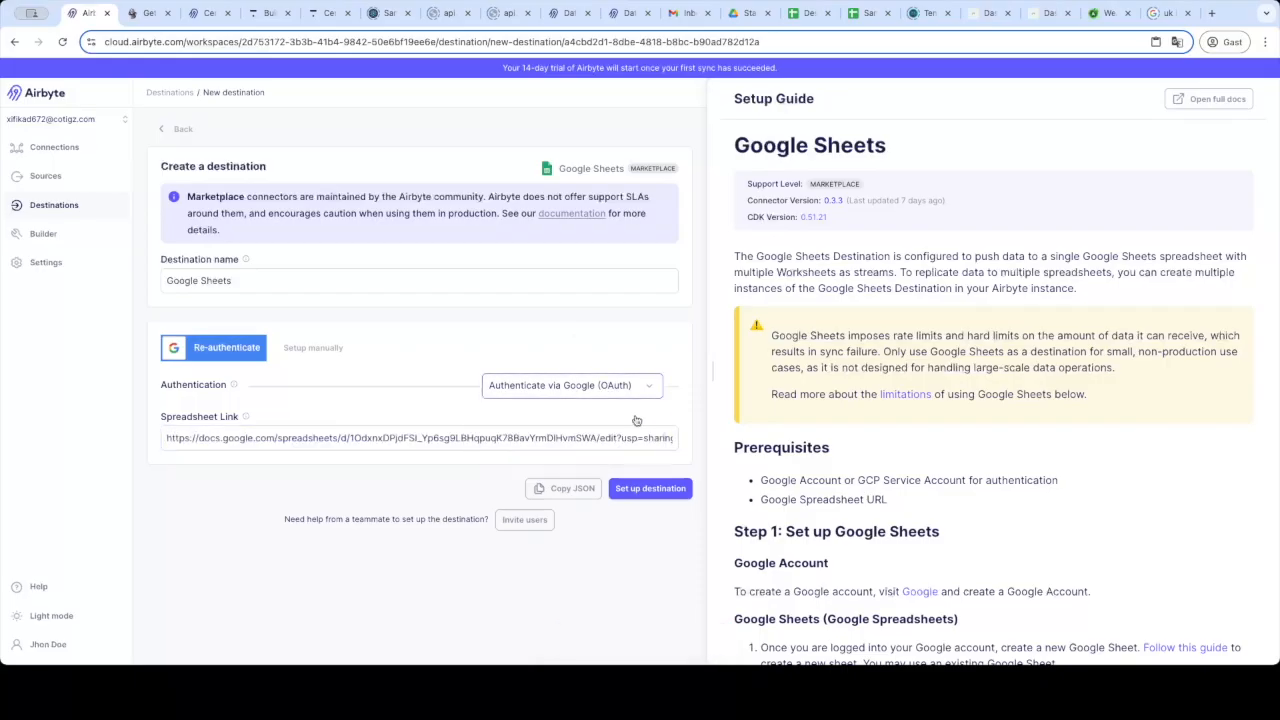
click(669, 498)
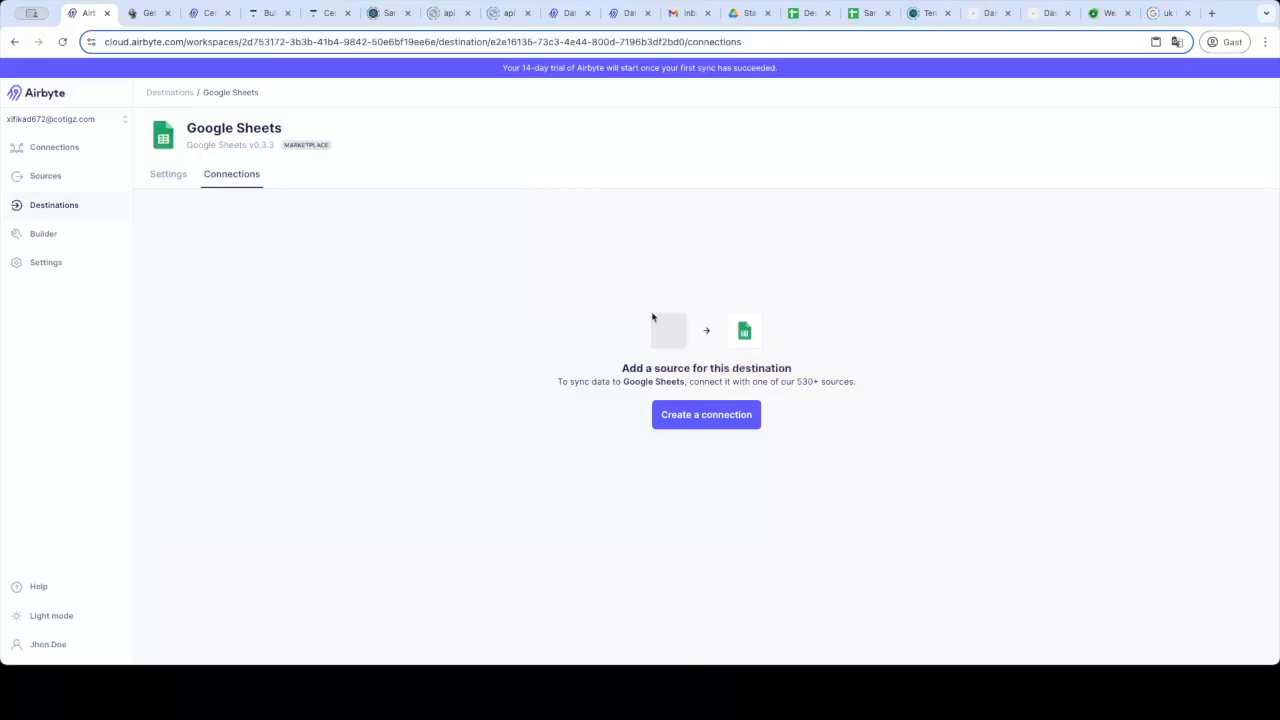
Start a new connection from existing source Sample Data (Faker) (Tutorial) to Database Sink (Tutorial).
click(54, 205)
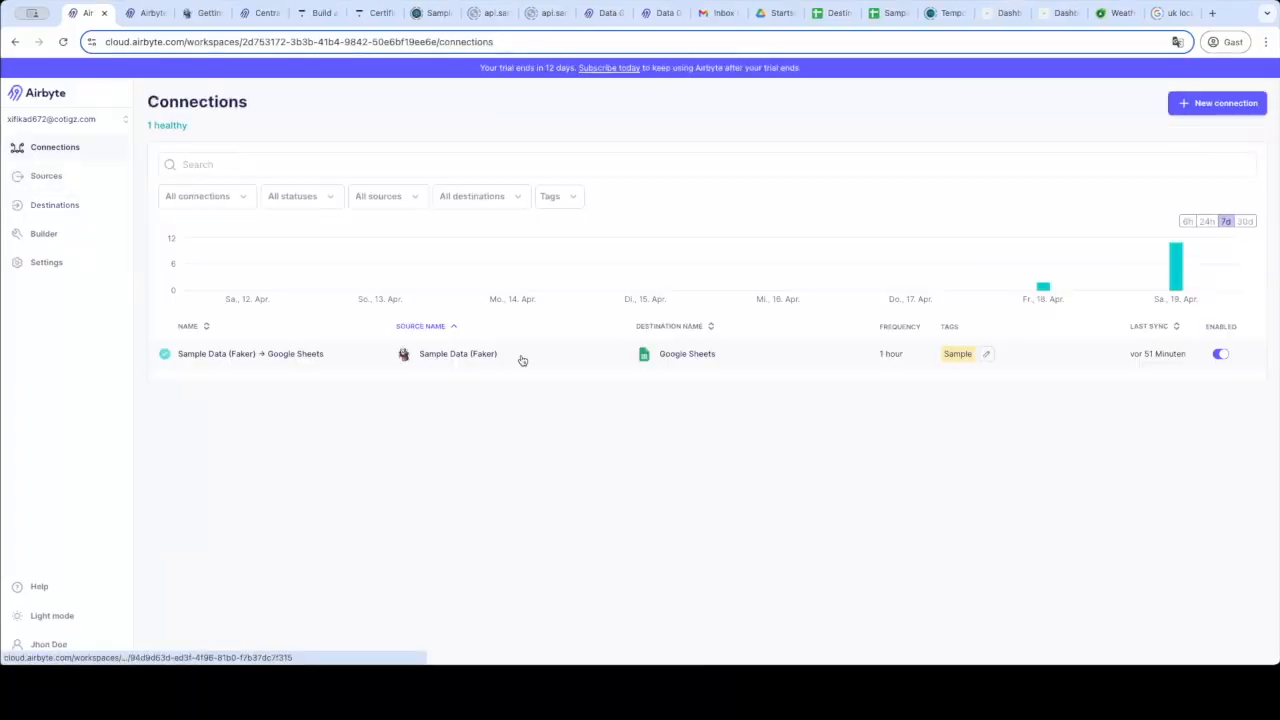
click(1248, 106)
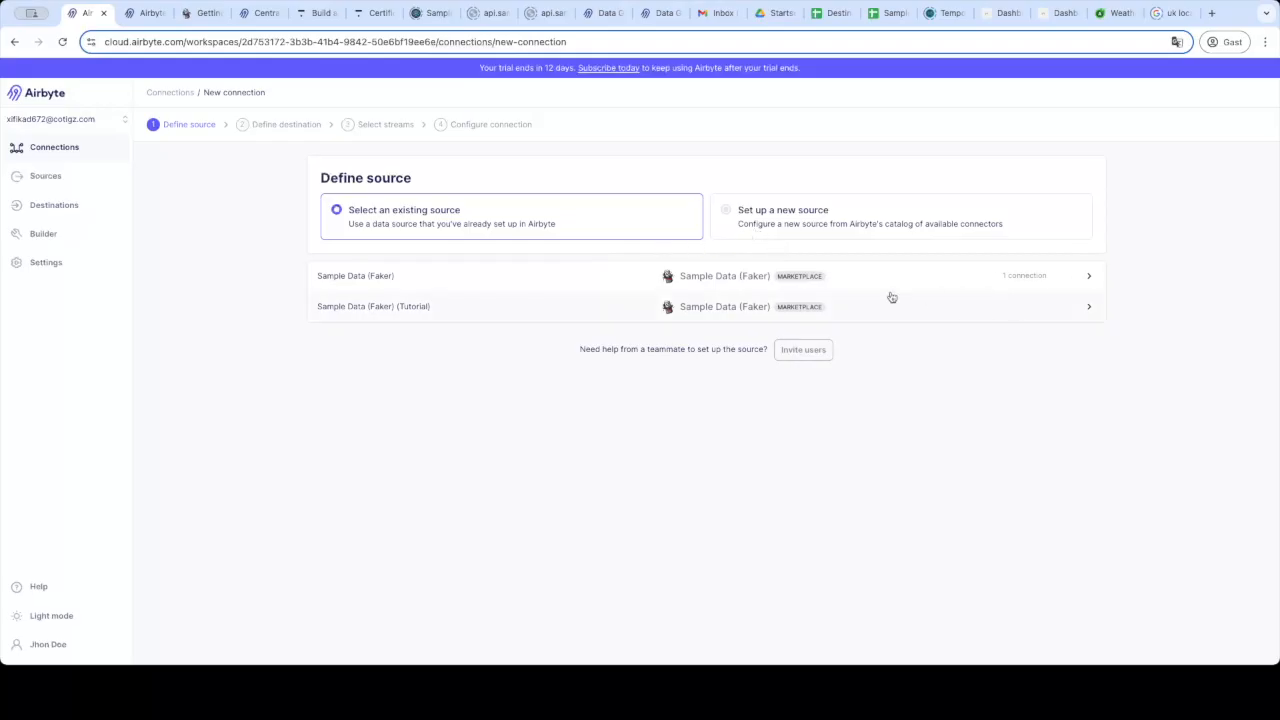
click(824, 232)
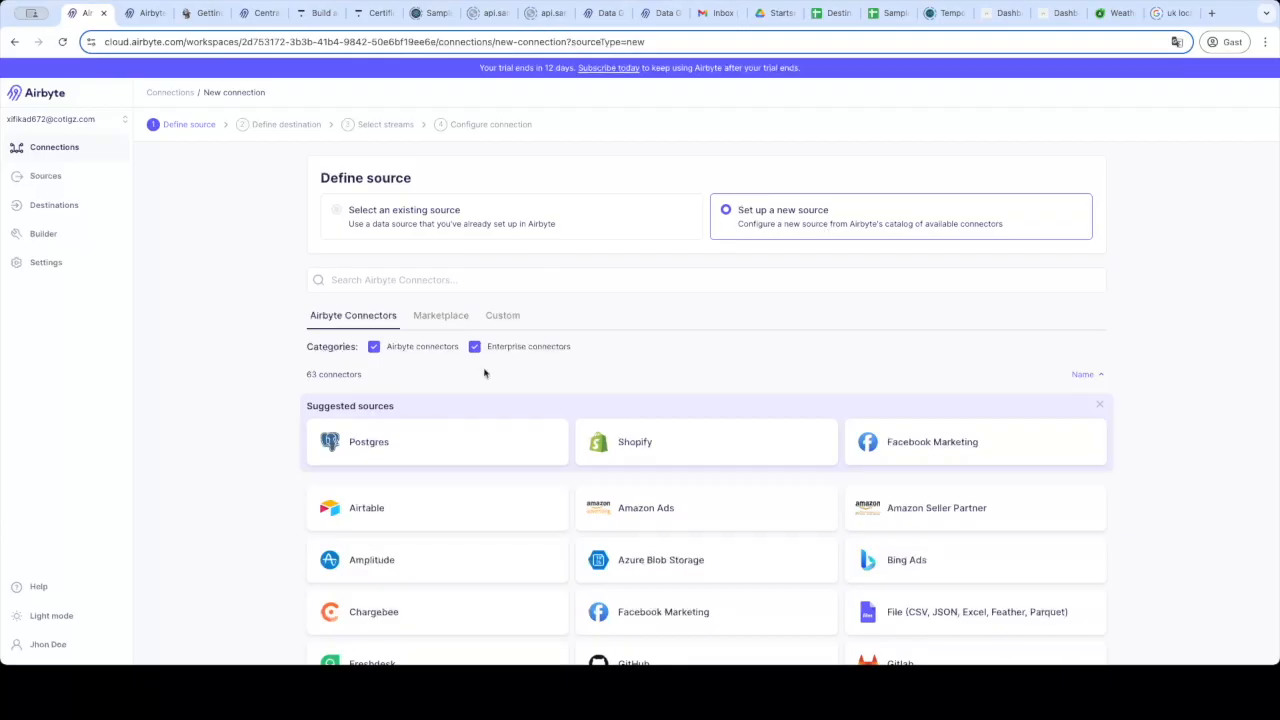
scroll(650, 370, down, 1)
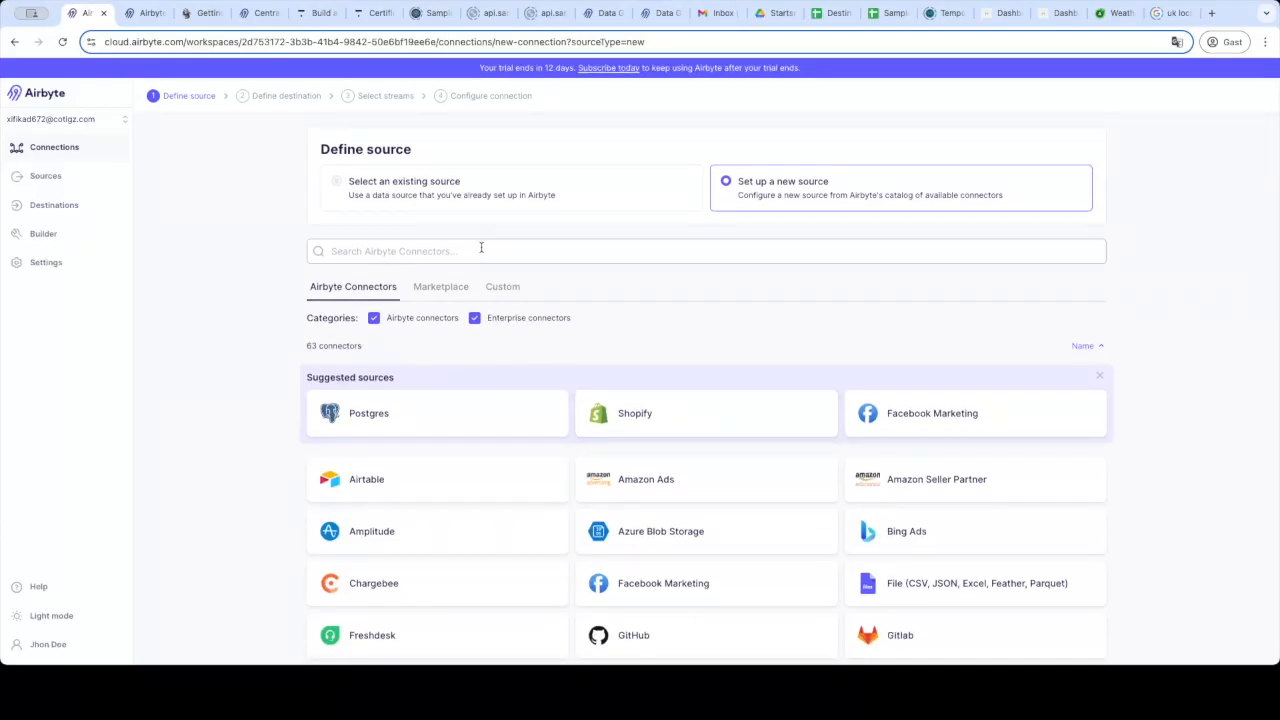
click(482, 204)
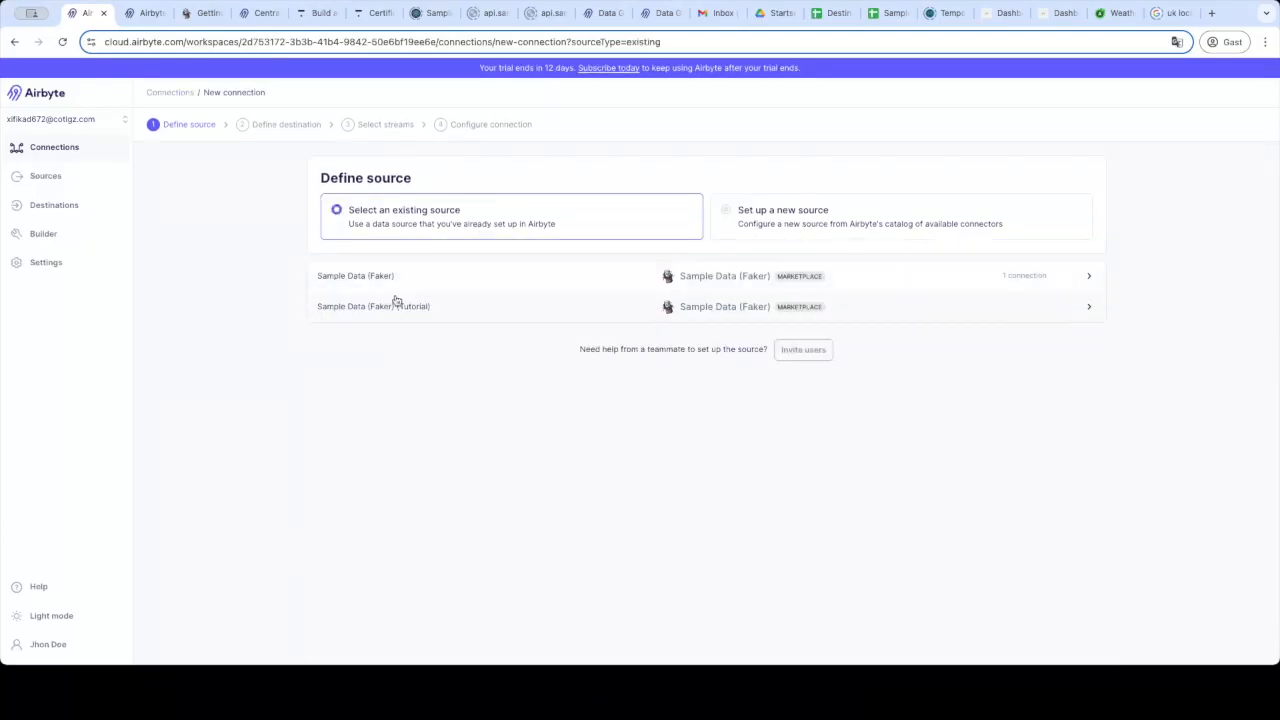
click(408, 308)
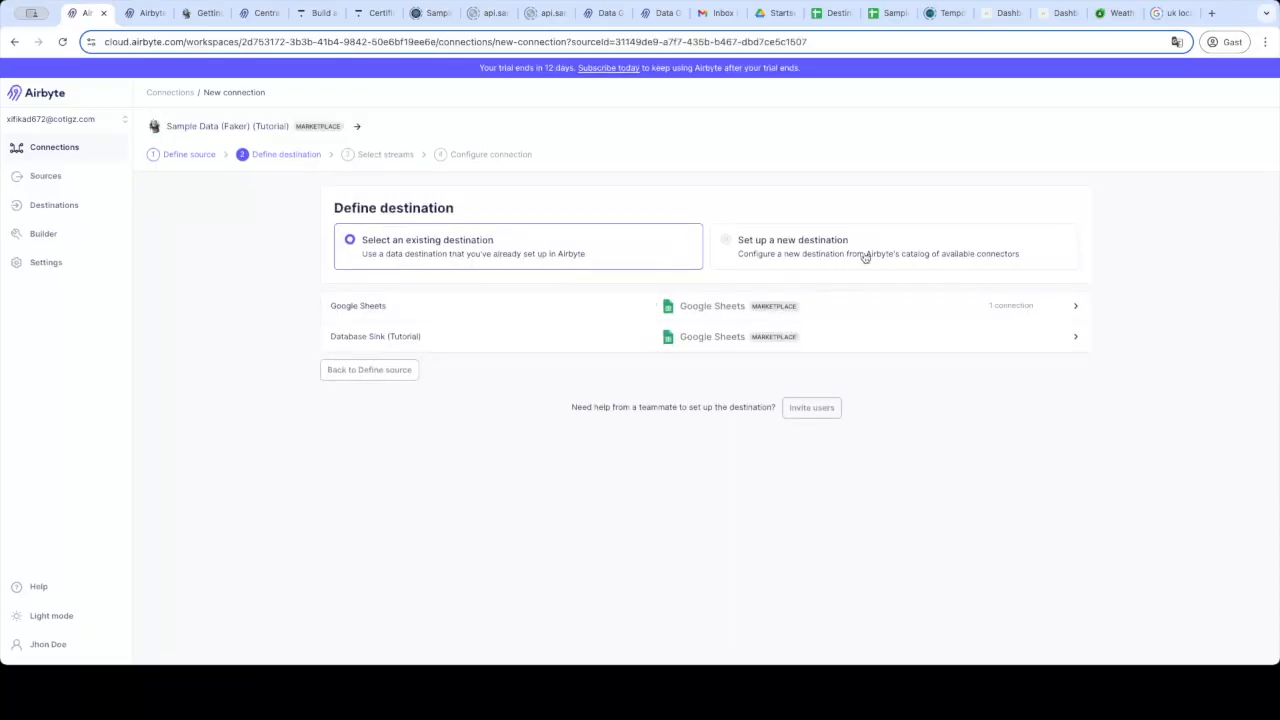
click(637, 340)
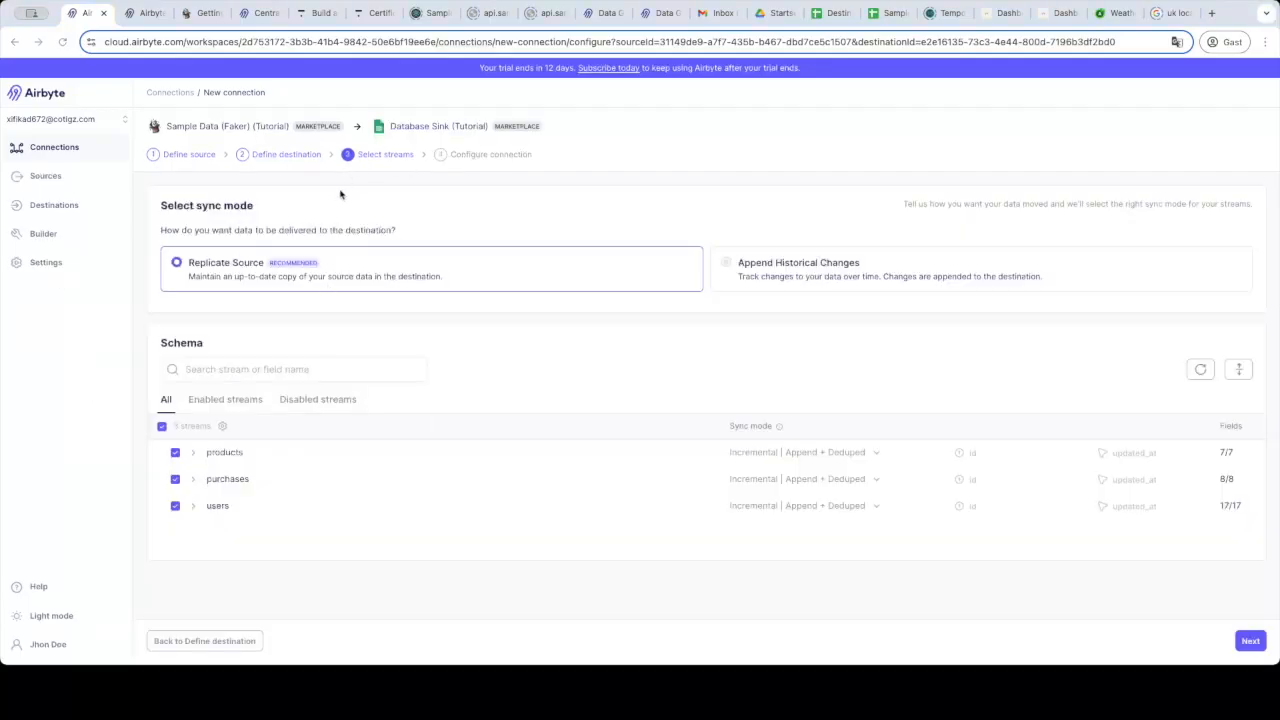
Toggle the products stream off and back on, and expand the products and purchases fields.
click(175, 454)
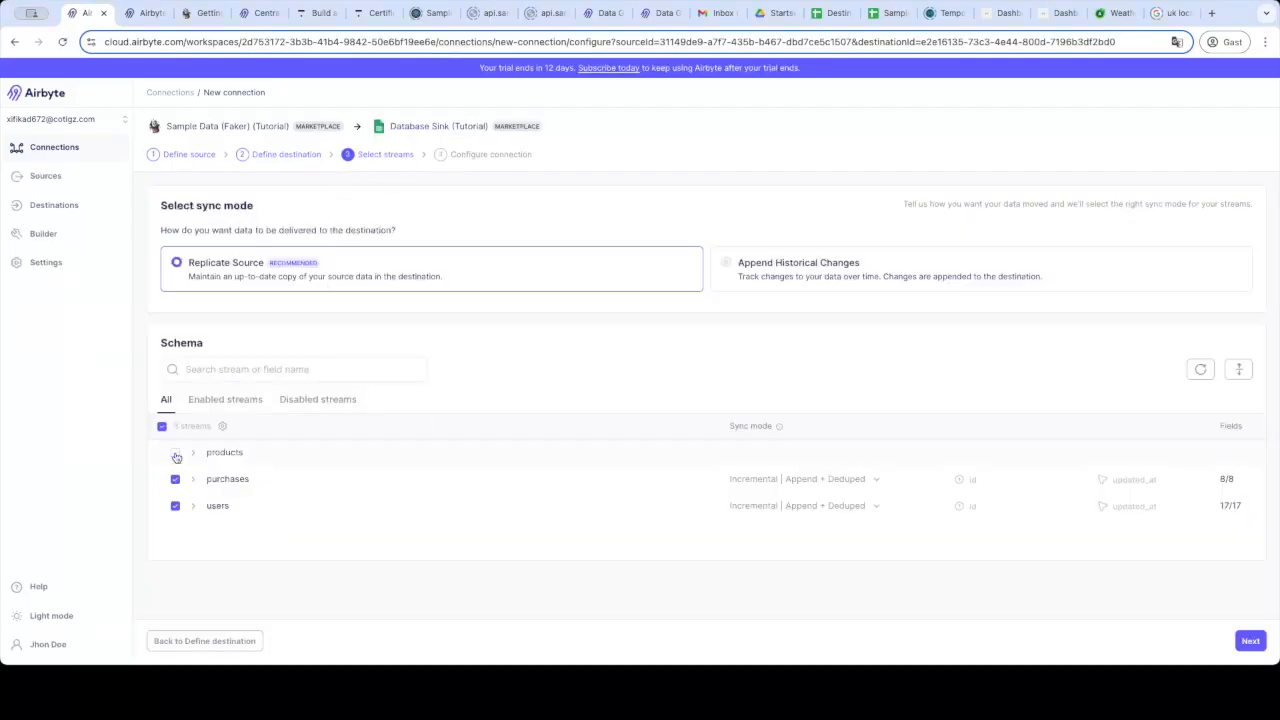
click(175, 454)
click(199, 454)
scroll(300, 480, down, 2)
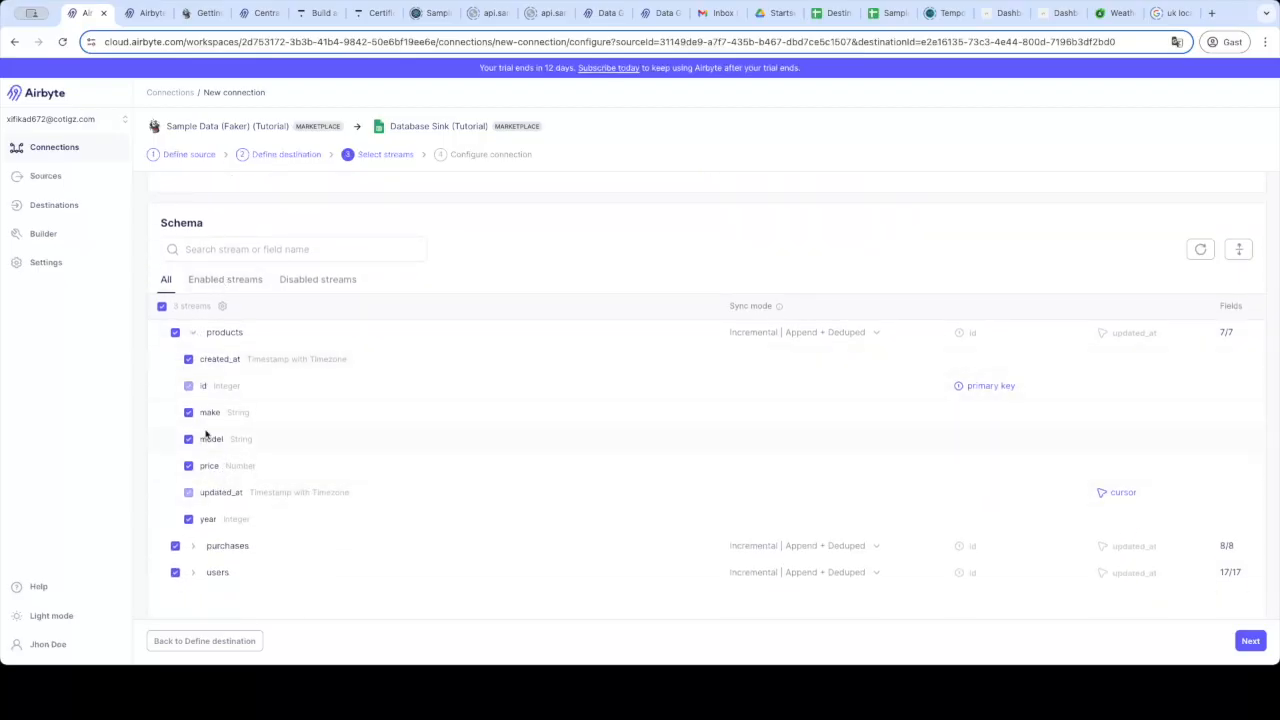
click(193, 545)
scroll(283, 440, down, 3)
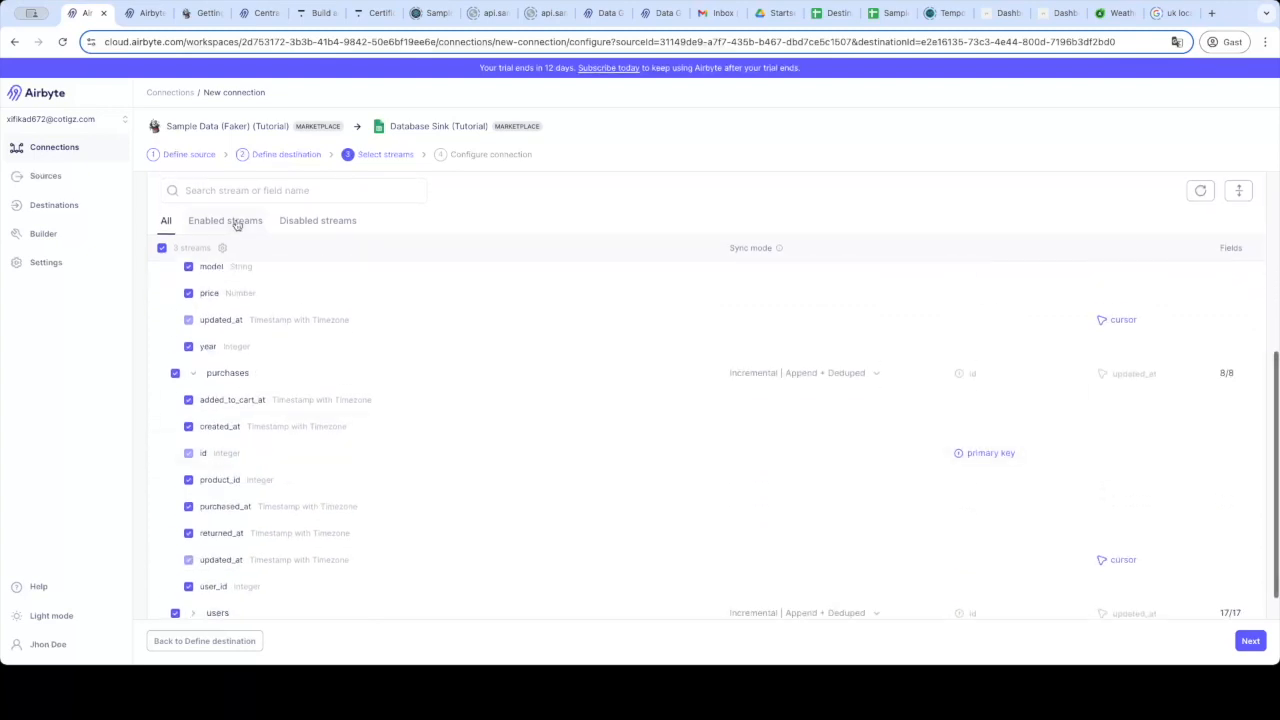
Check the enabled/disabled stream filters, keep products, purchases and users enabled, and collapse their field lists.
click(308, 222)
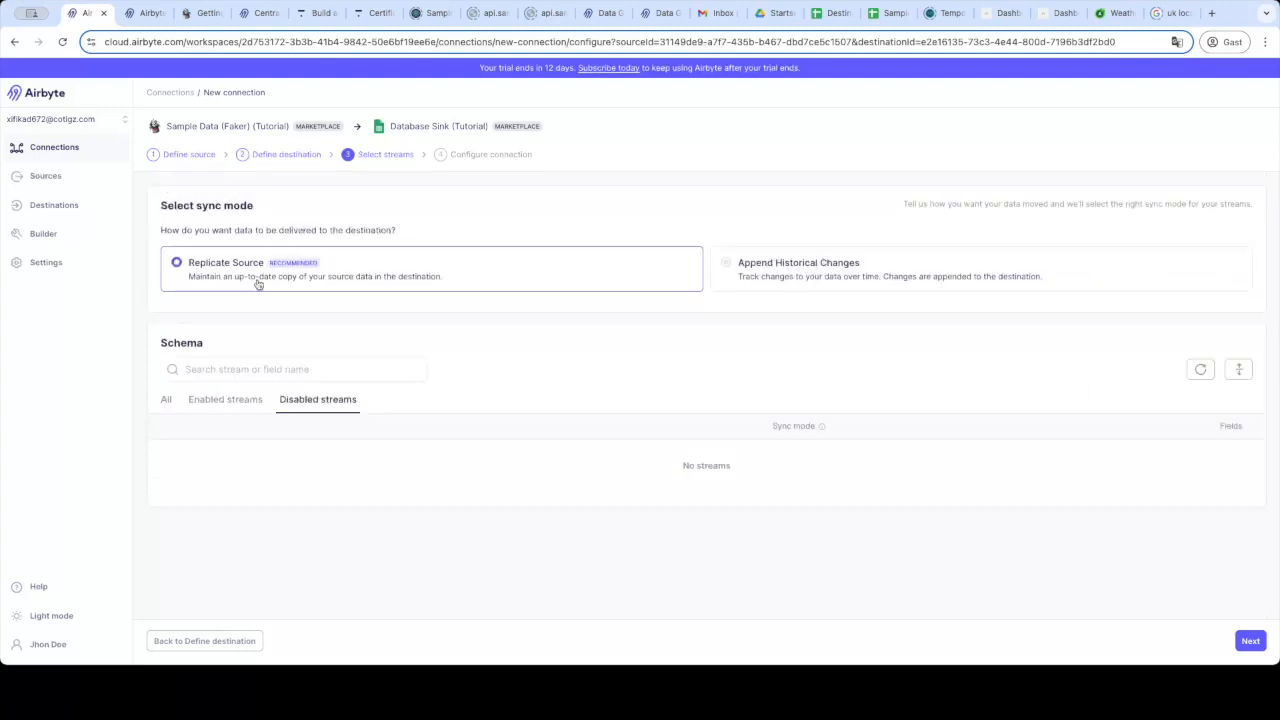
click(222, 399)
click(176, 455)
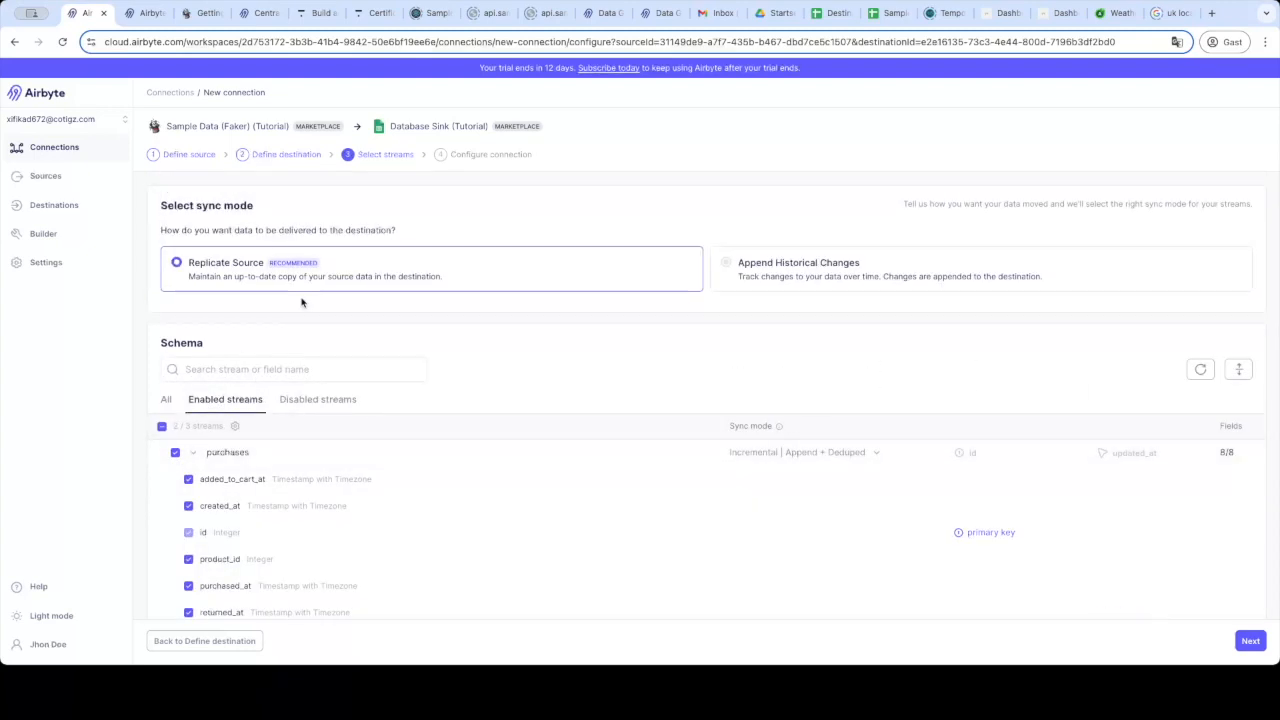
click(296, 402)
click(226, 402)
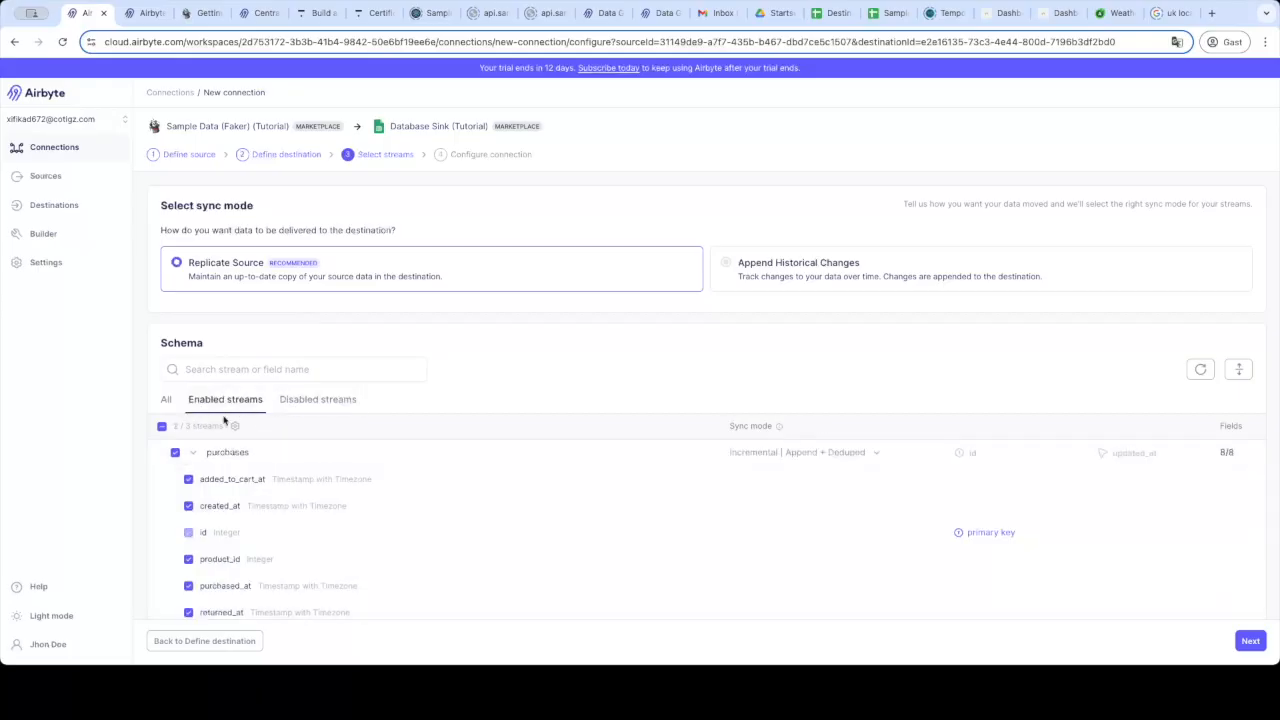
click(168, 401)
click(176, 454)
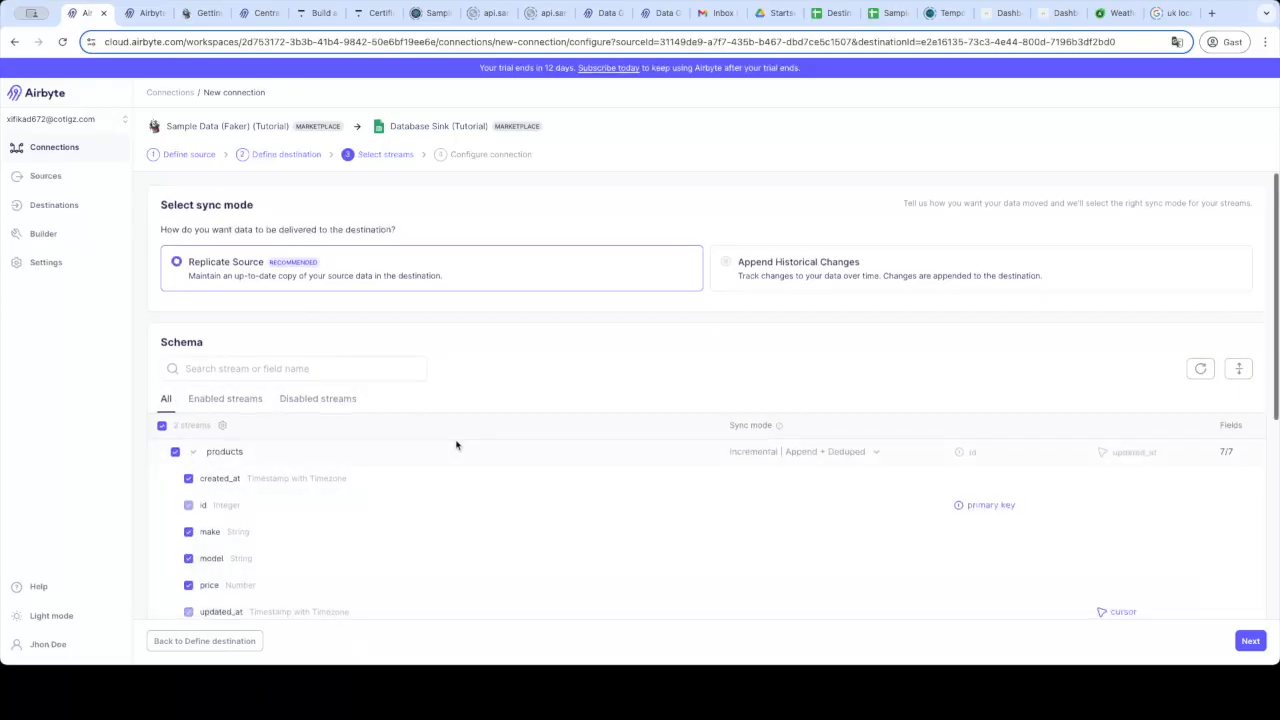
scroll(457, 443, down, 5)
scroll(174, 321, up, 1)
scroll(174, 321, up, 4)
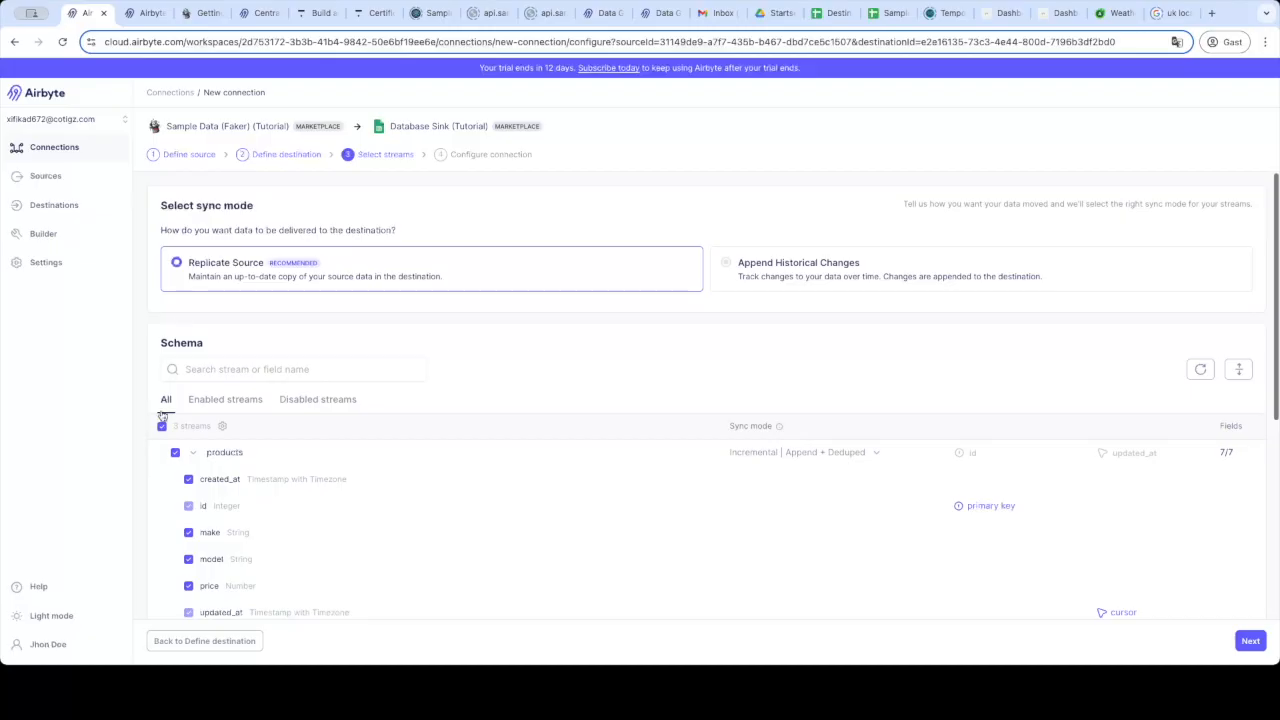
click(198, 455)
click(193, 481)
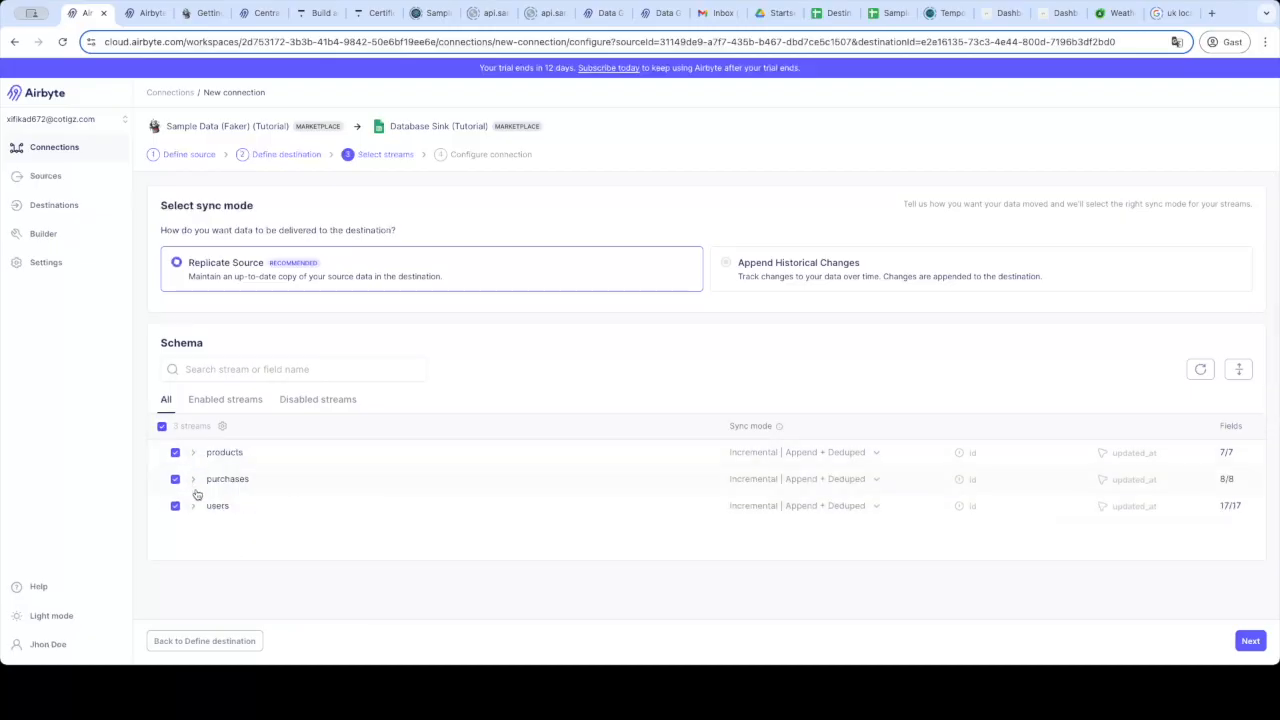
Try the sync mode cards, then choose Replicate Source so products, purchases and users use Incremental | Append + Deduped.
click(797, 276)
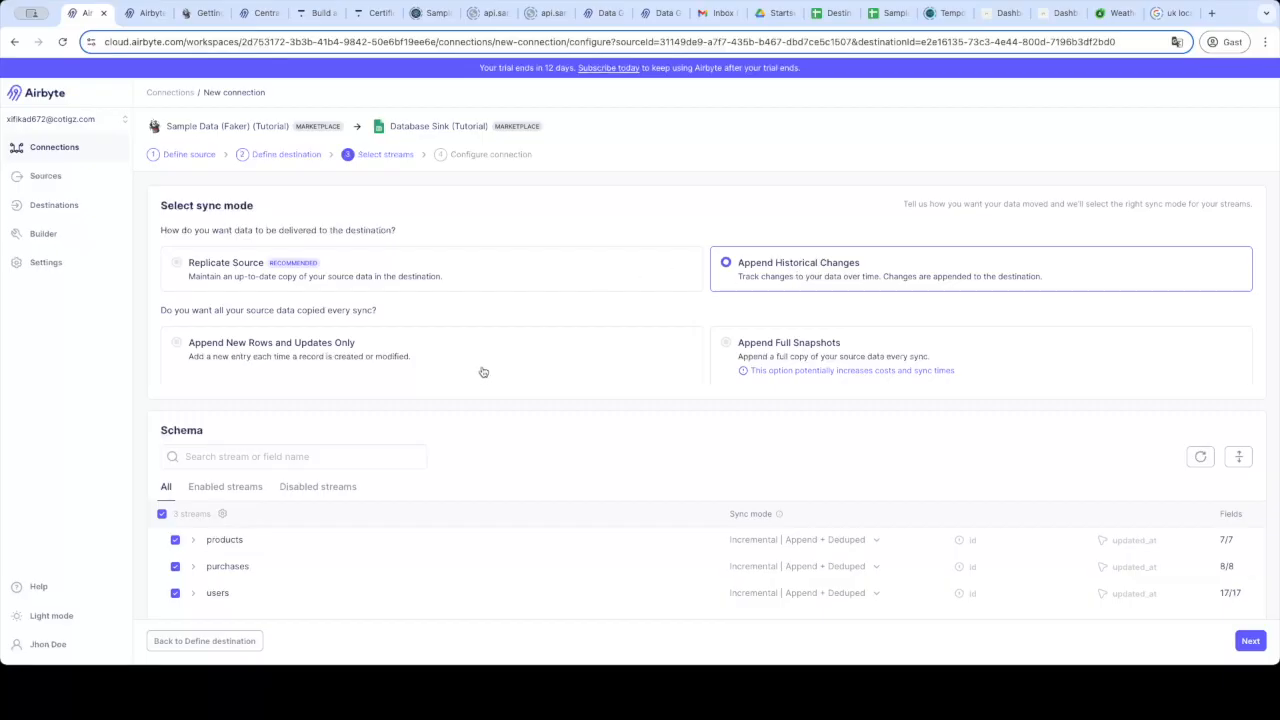
click(617, 355)
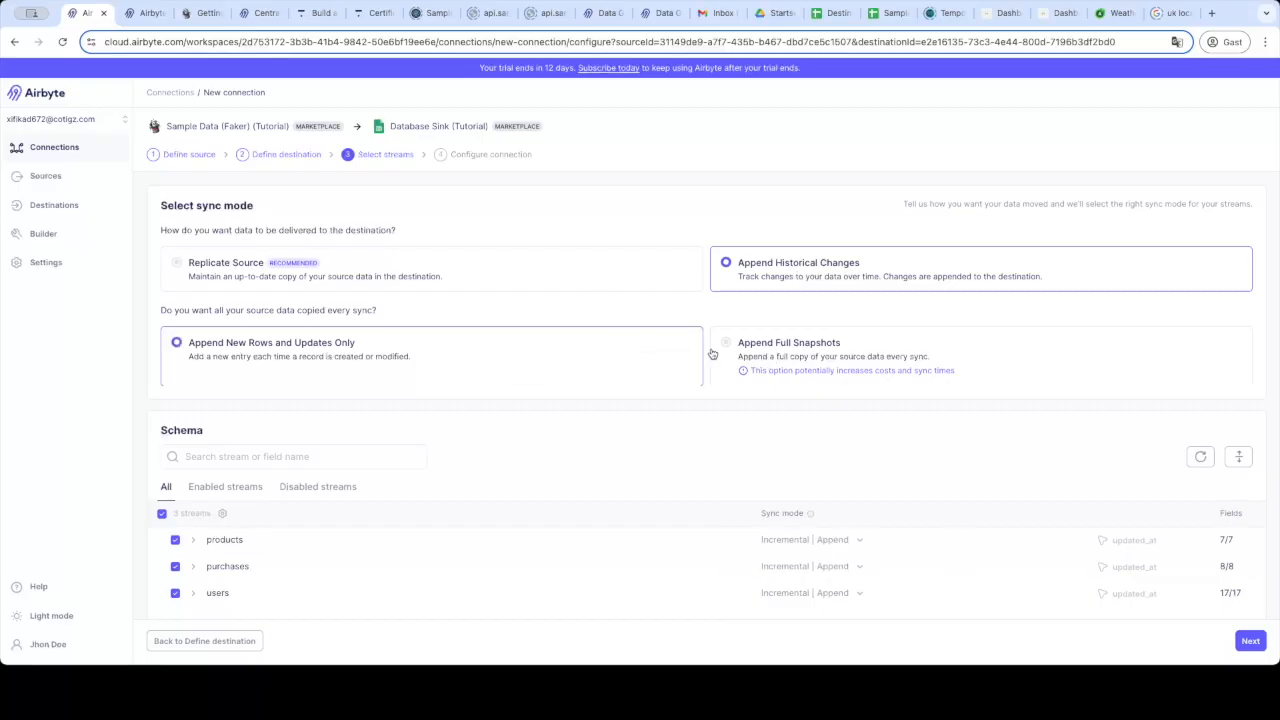
click(853, 542)
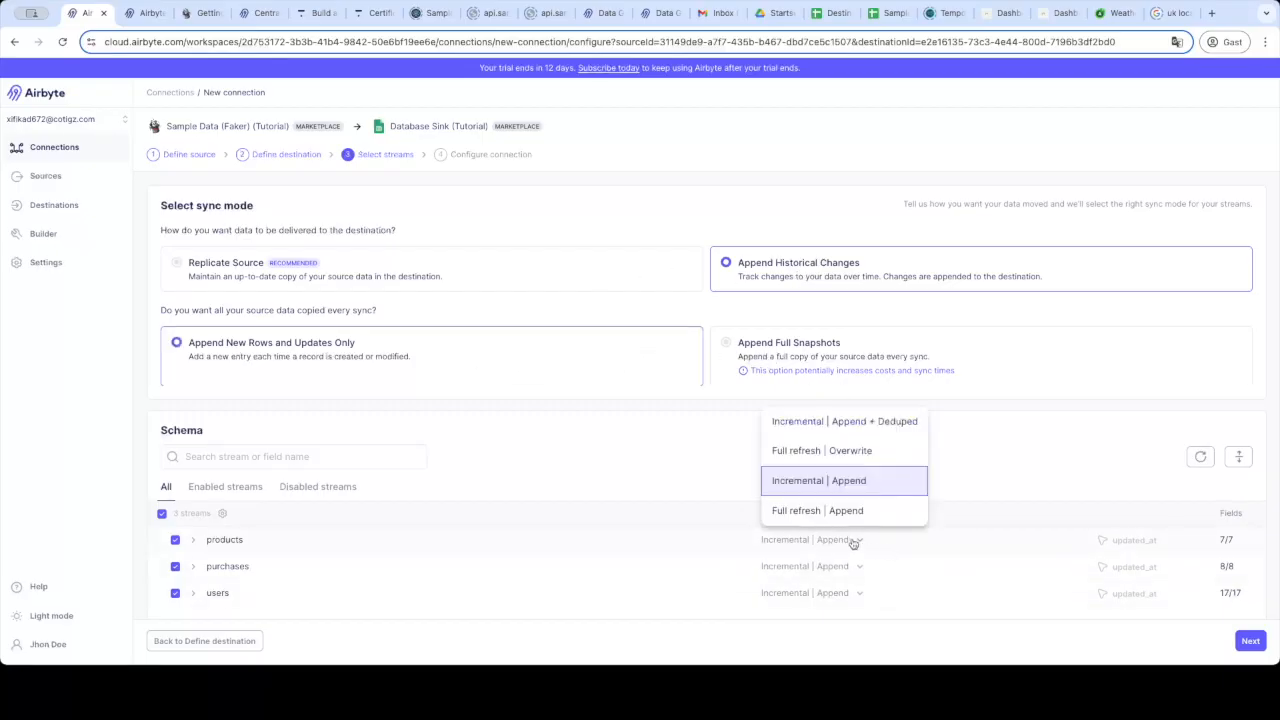
click(989, 434)
click(863, 343)
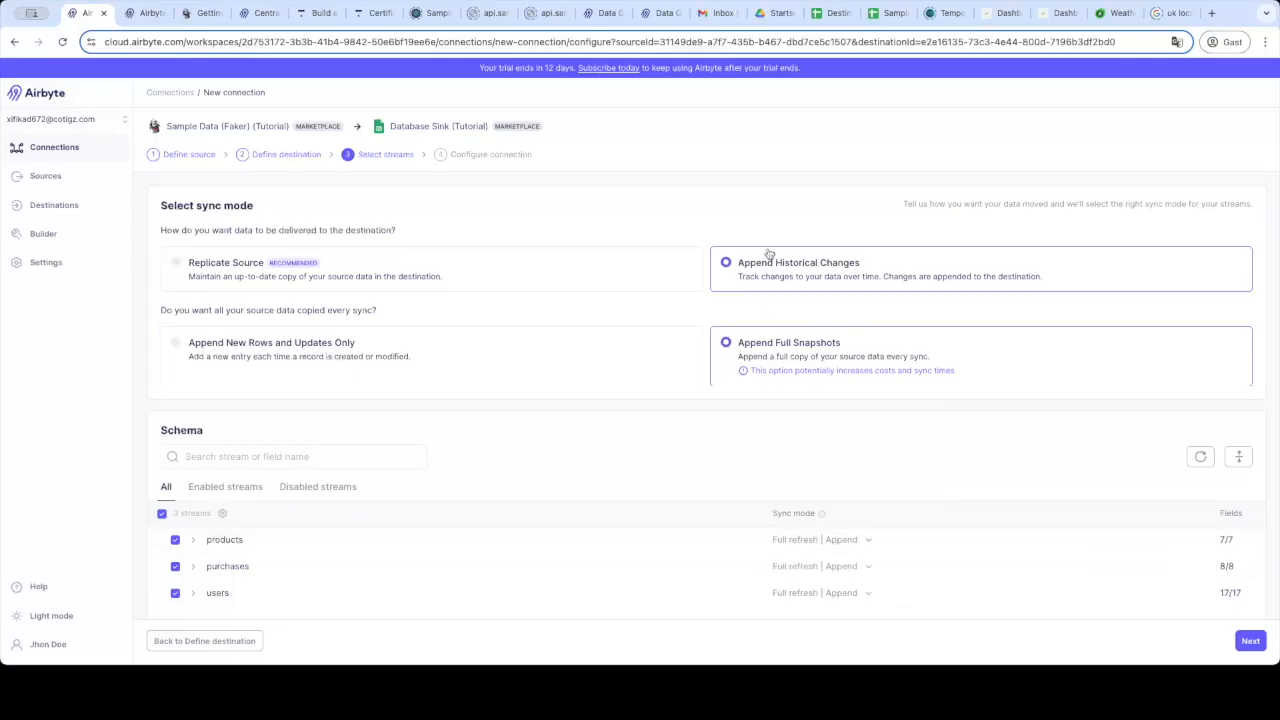
click(657, 263)
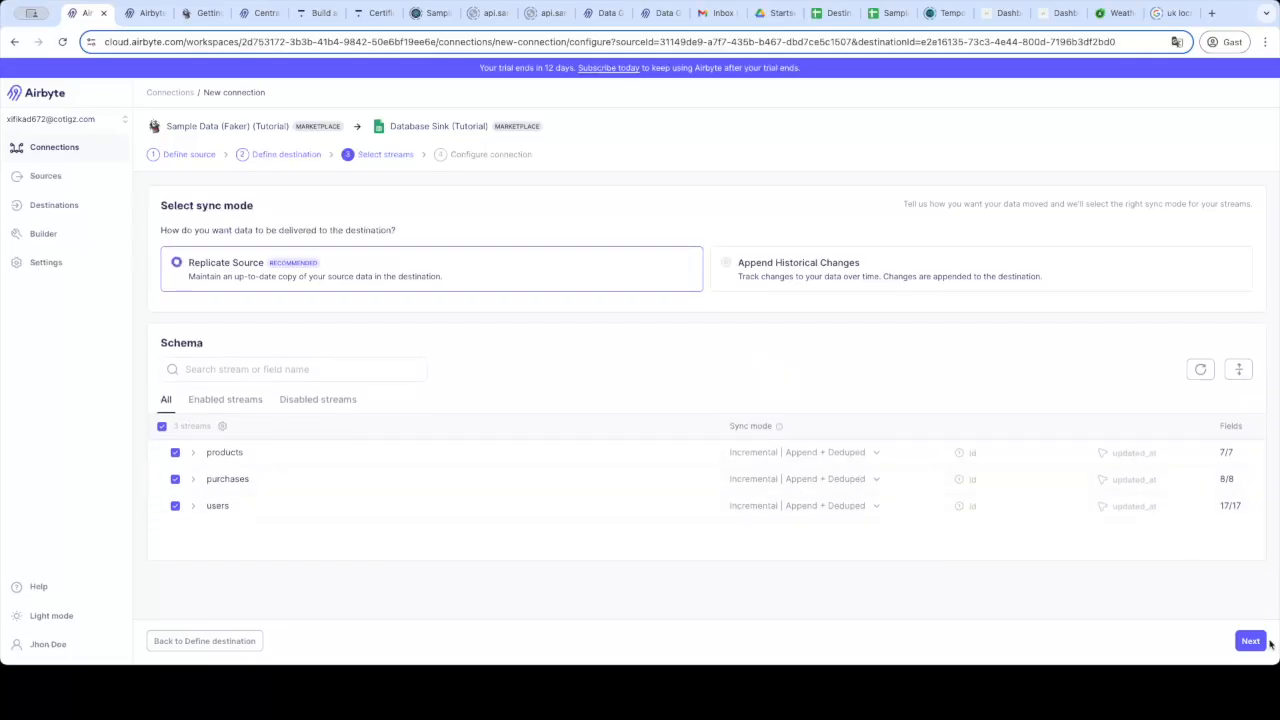
Advance to Configure connection and set replication frequency to Every hour.
click(1250, 640)
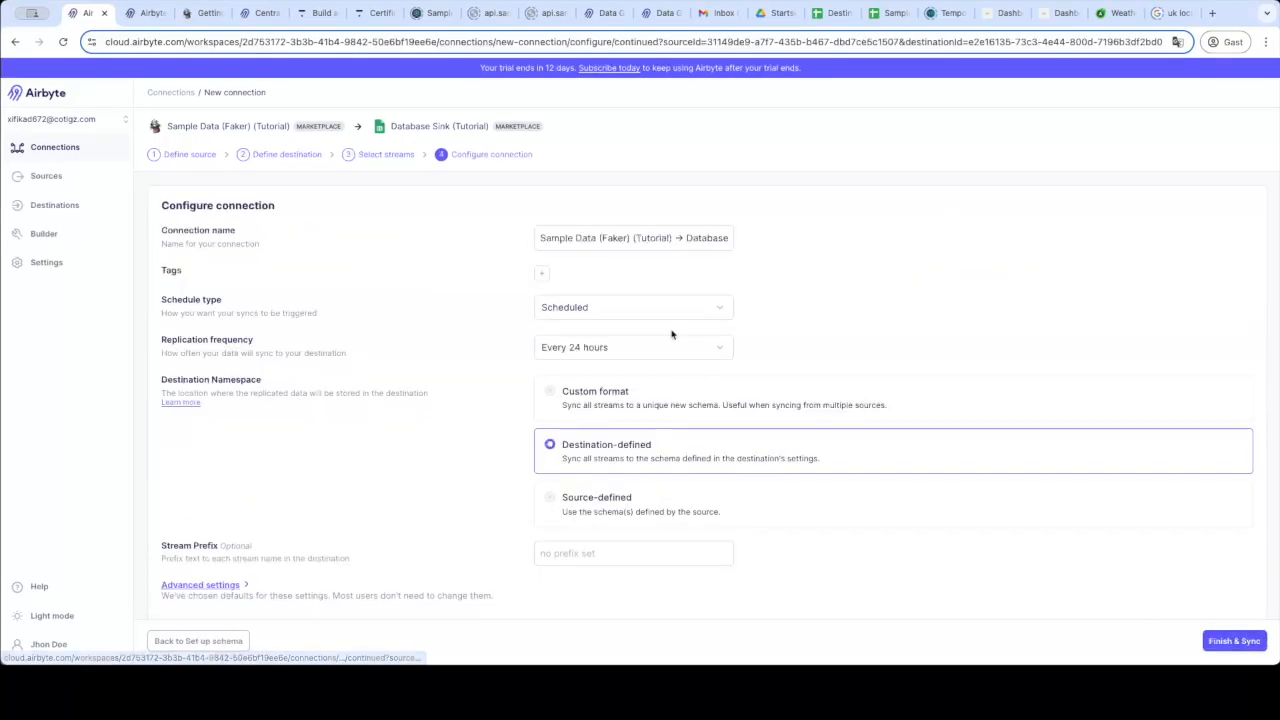
scroll(578, 347, down, 1)
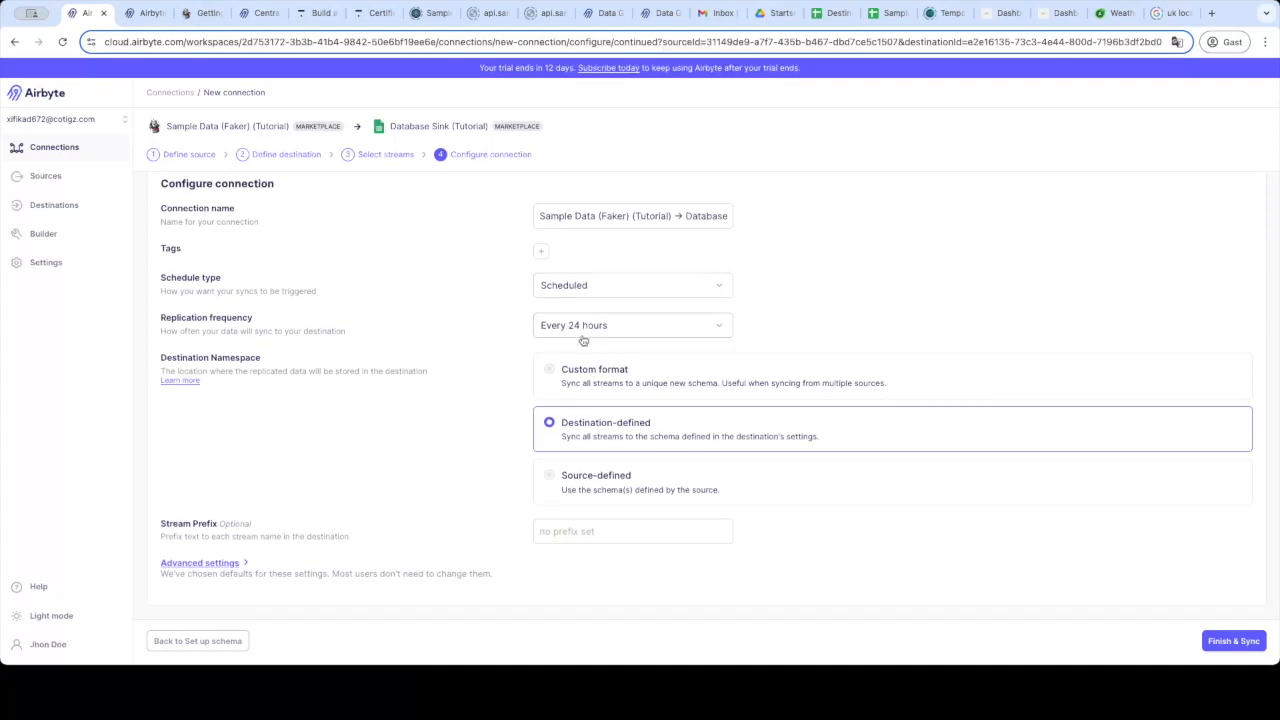
click(586, 323)
click(566, 354)
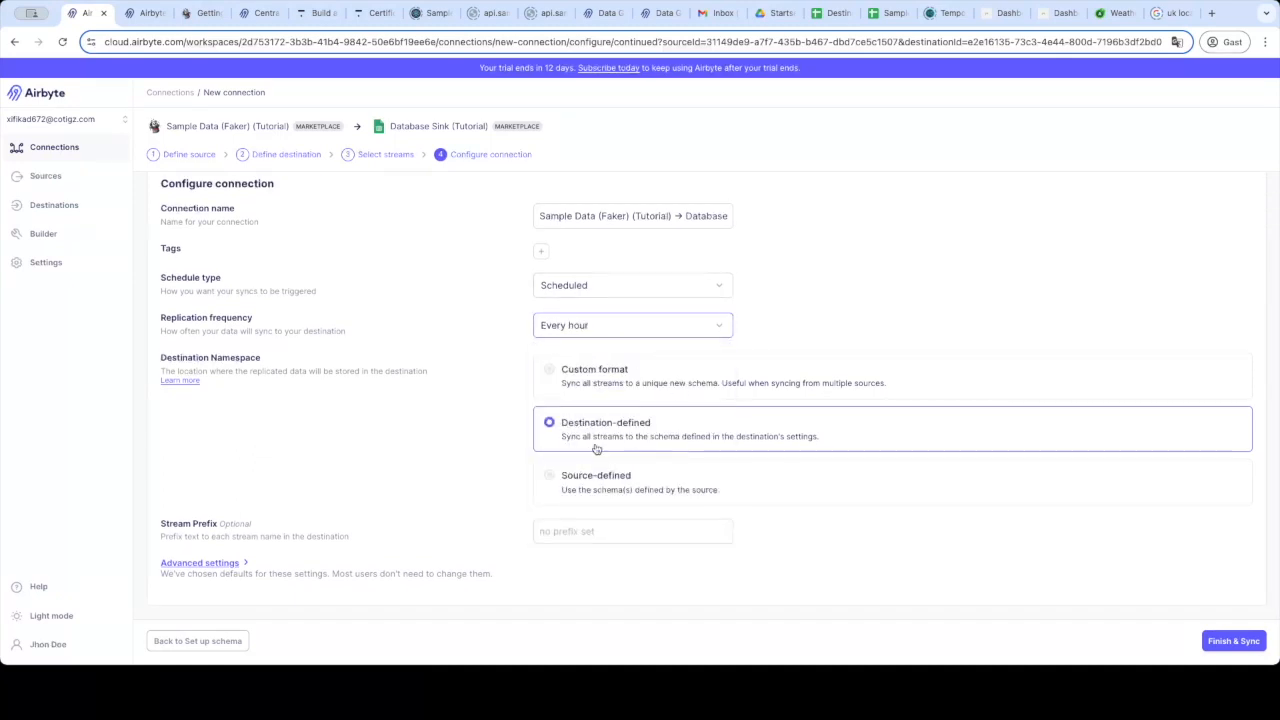
Try a custom 'tut' namespace format, then set Destination Namespace to Source-defined.
click(566, 385)
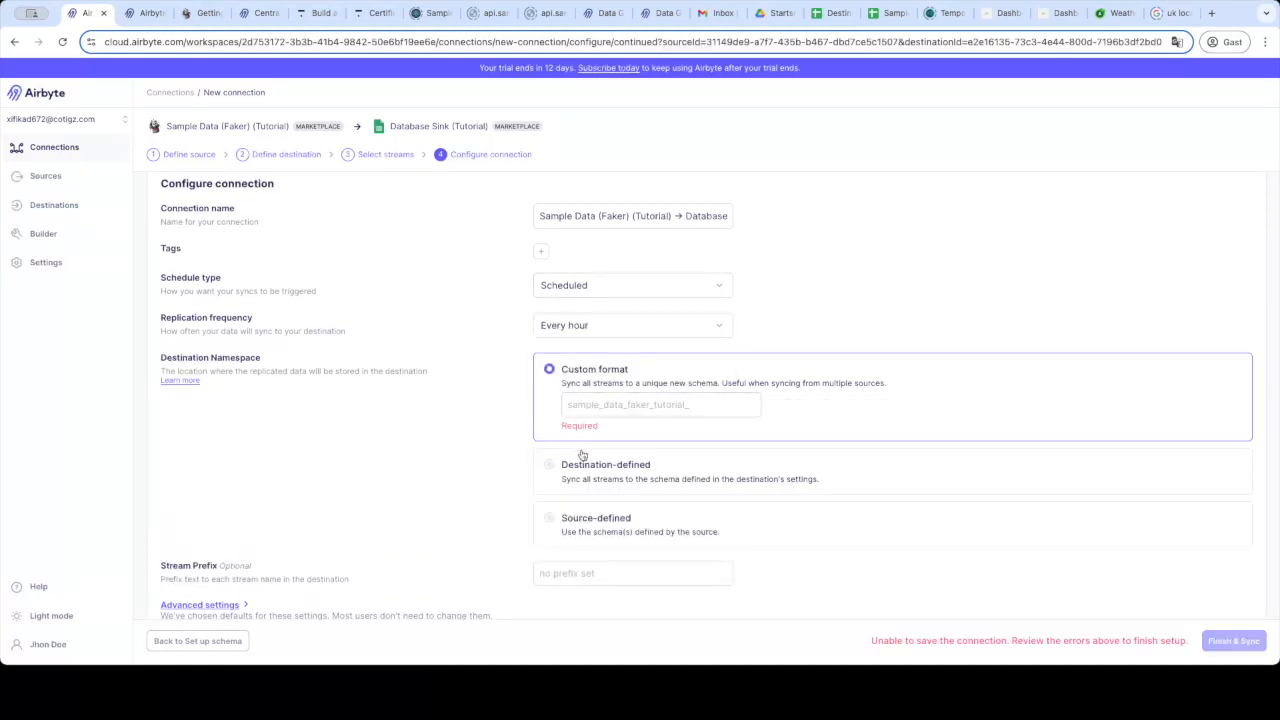
click(661, 401)
text(tutorial_)
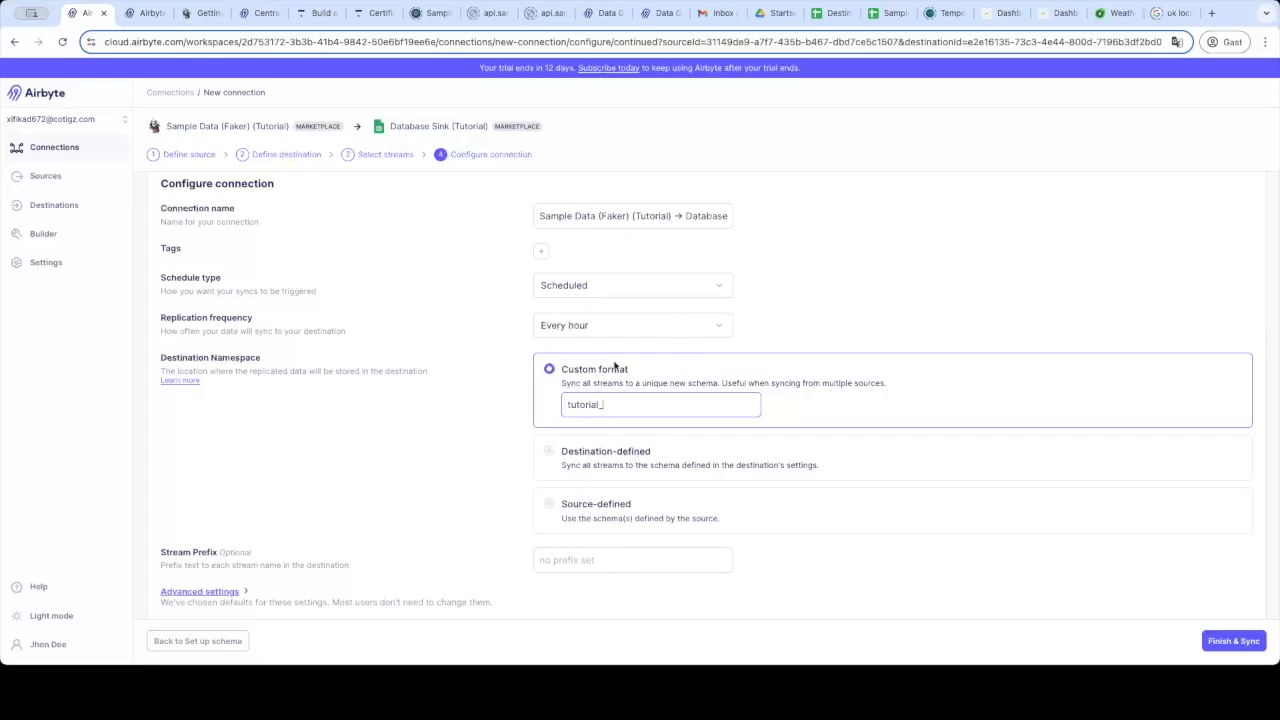
click(570, 508)
click(591, 440)
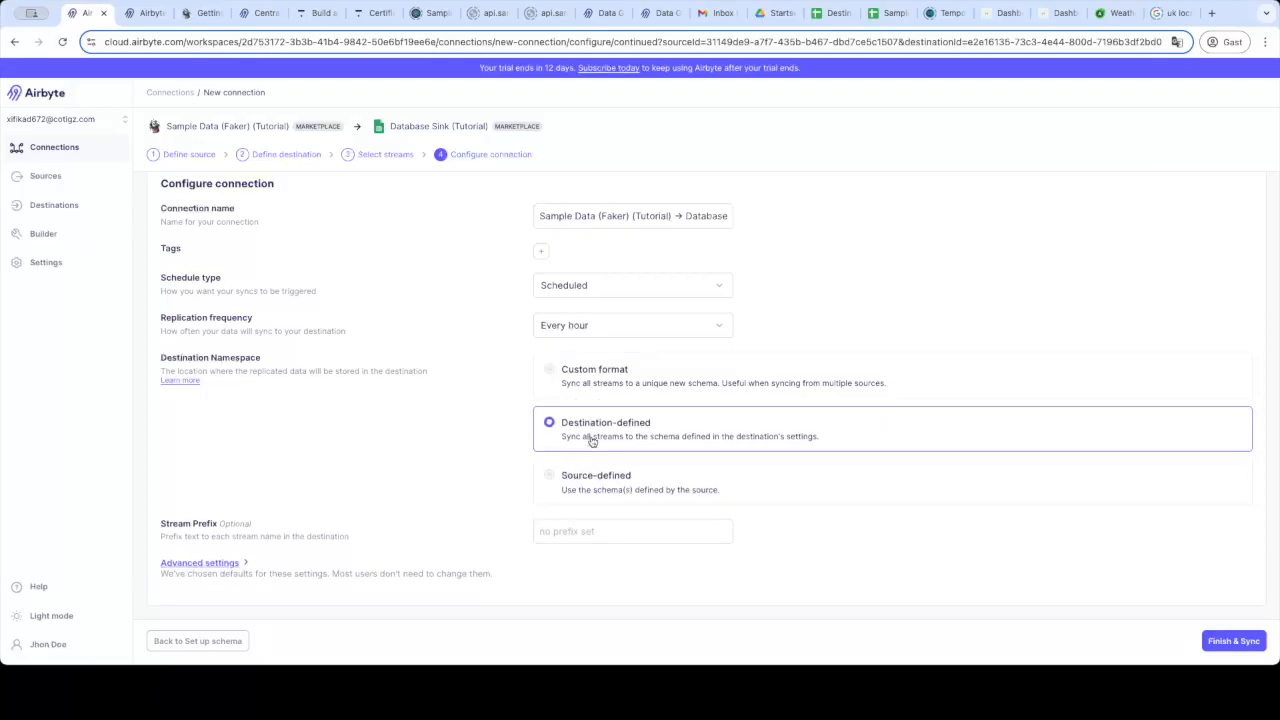
click(592, 489)
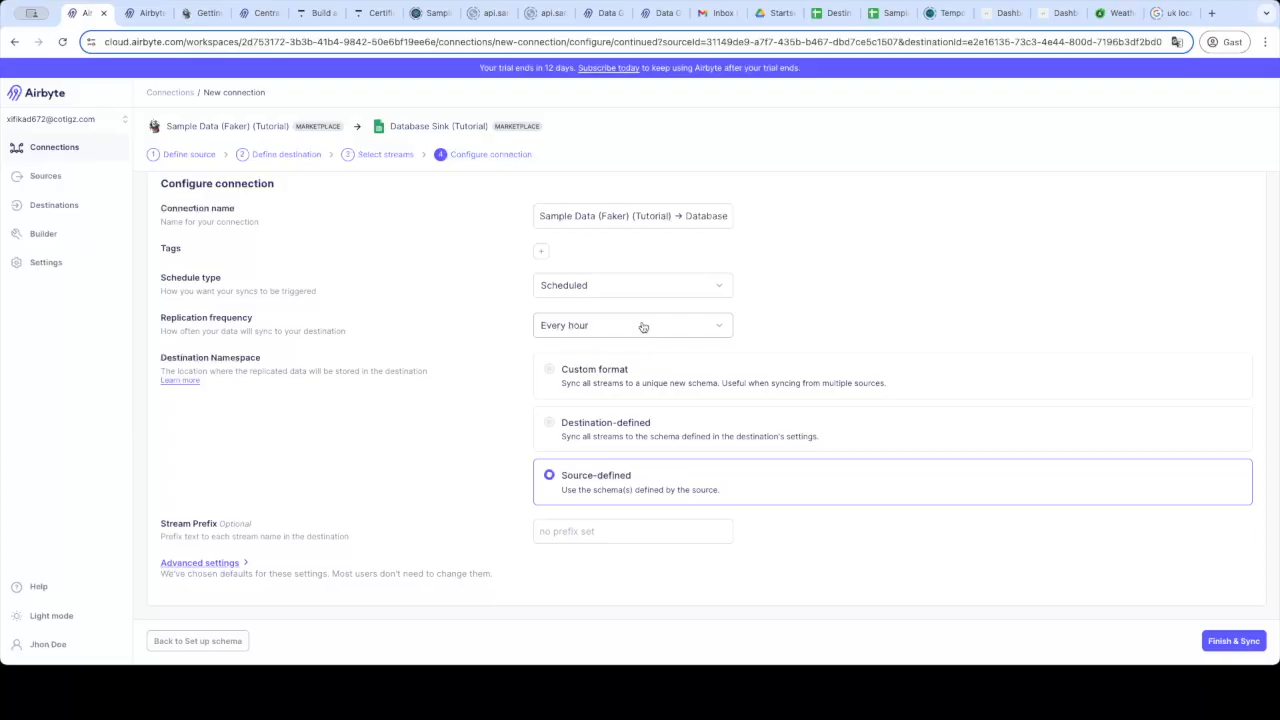
click(540, 256)
Add a 'Tutorial' tag and finish the connection so the first sync starts.
text(Tut)
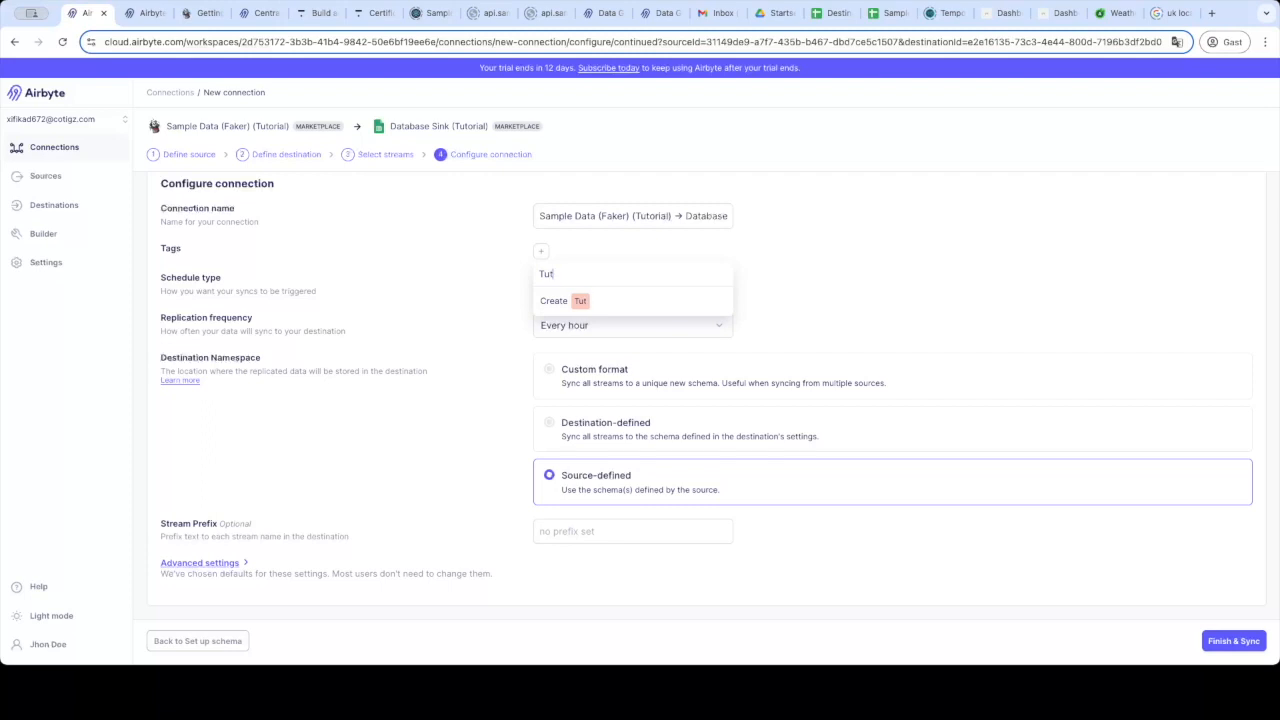
text(orial)
key(Return)
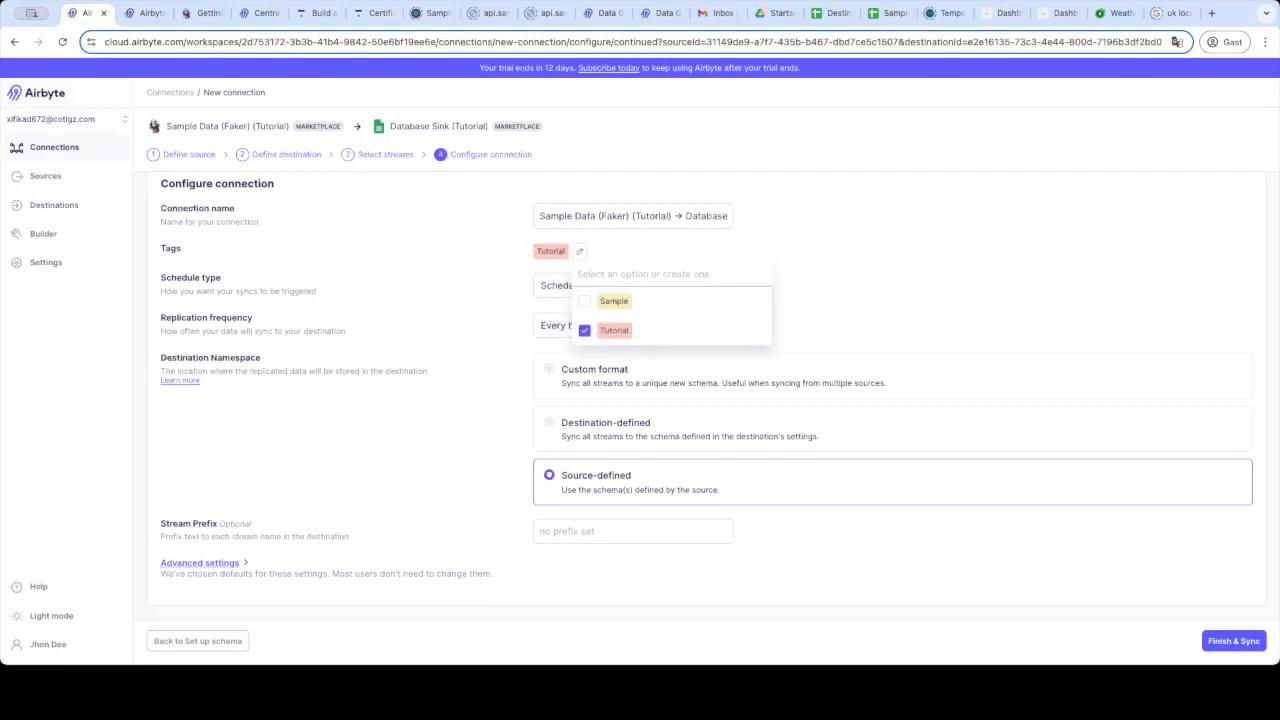
click(1060, 341)
click(1237, 641)
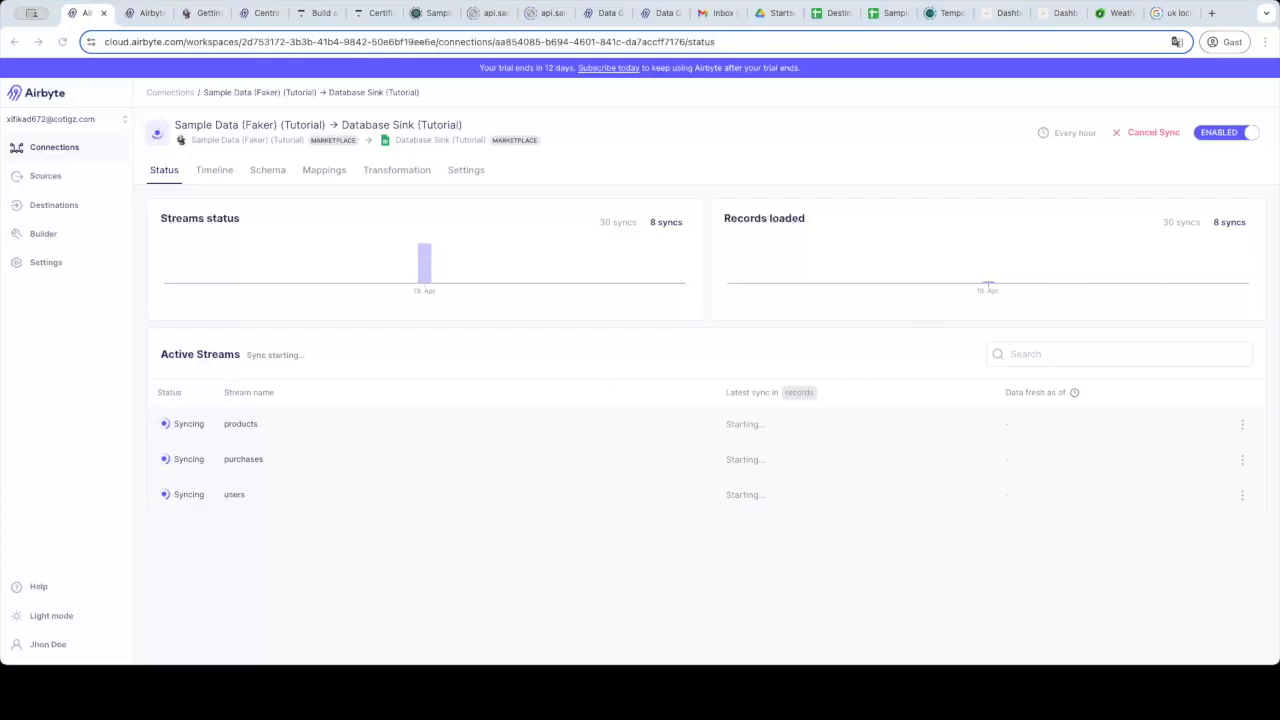
Glance at the products stream options, then bring up the connection's Timeline with its Sync running event.
click(1239, 425)
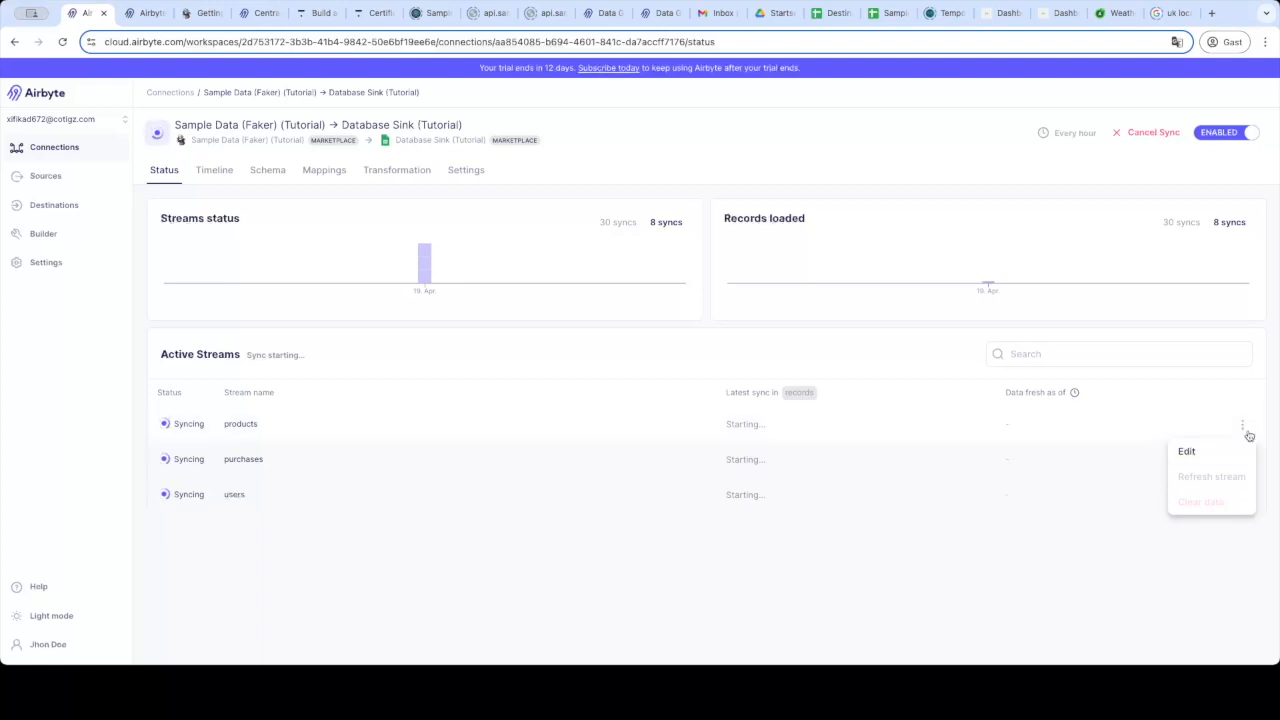
click(806, 571)
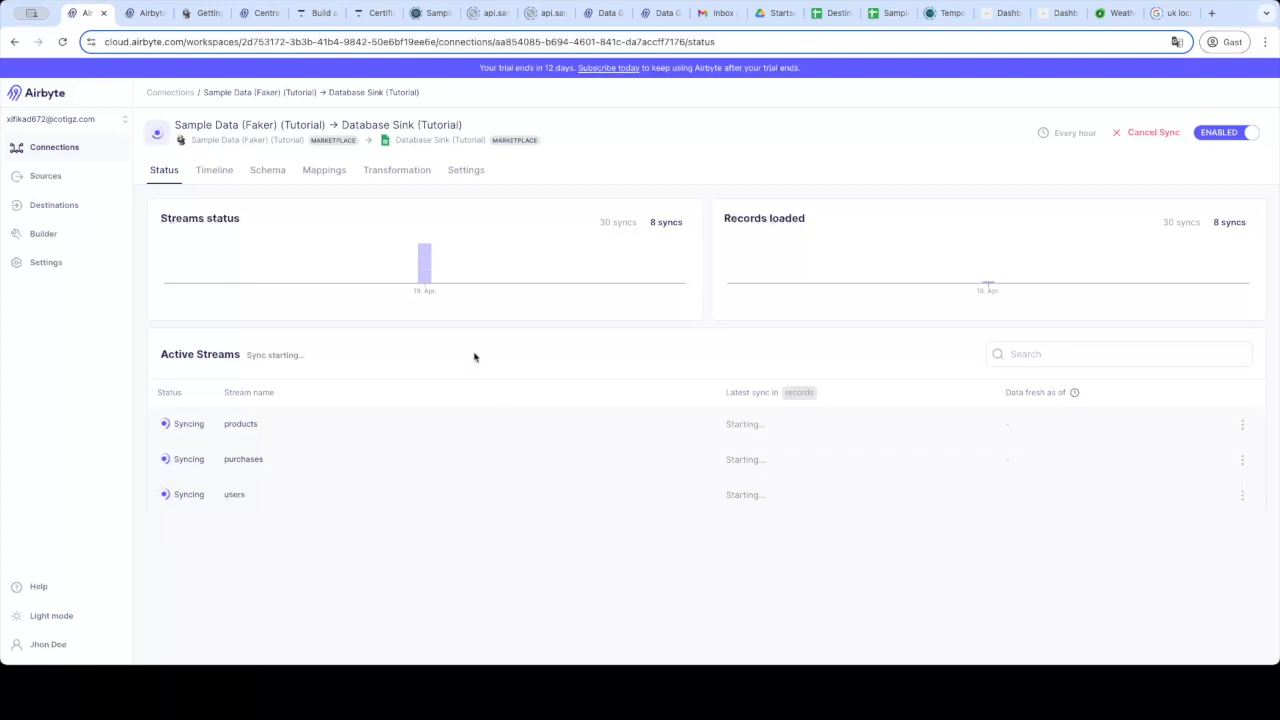
click(207, 172)
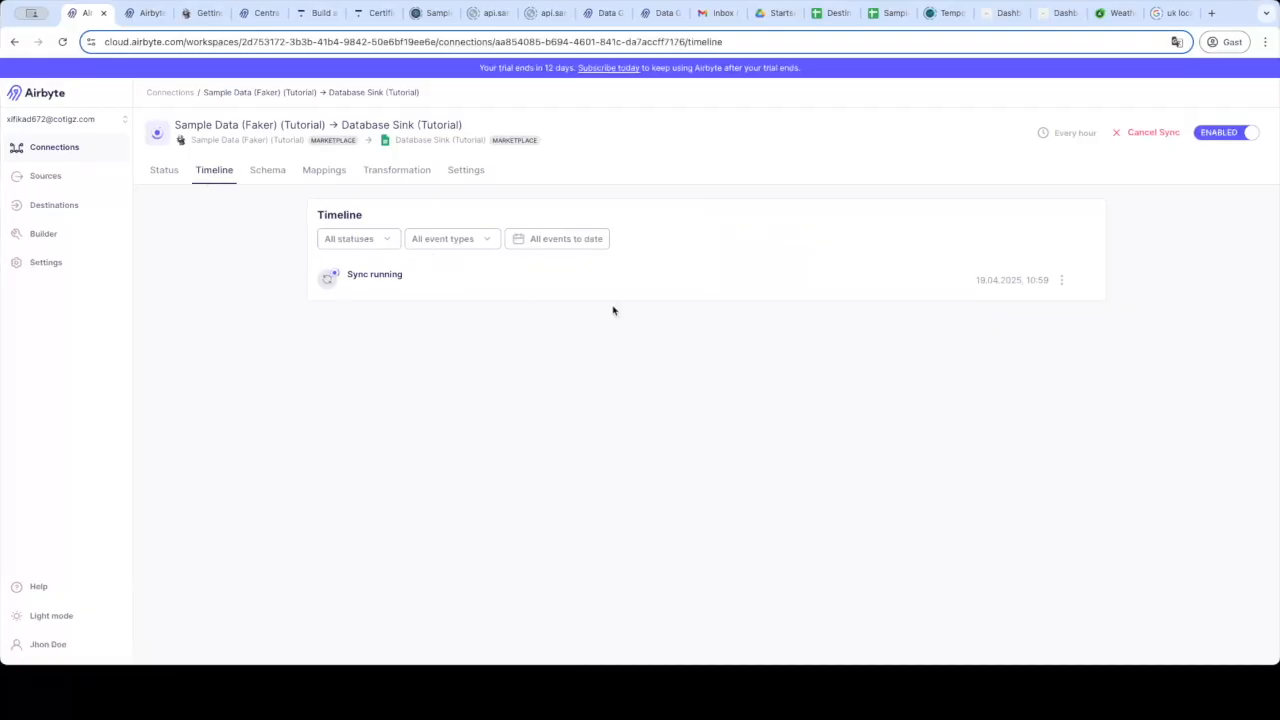
View the running sync's logs and filter Log sources to platform lines only.
click(1061, 280)
click(1051, 338)
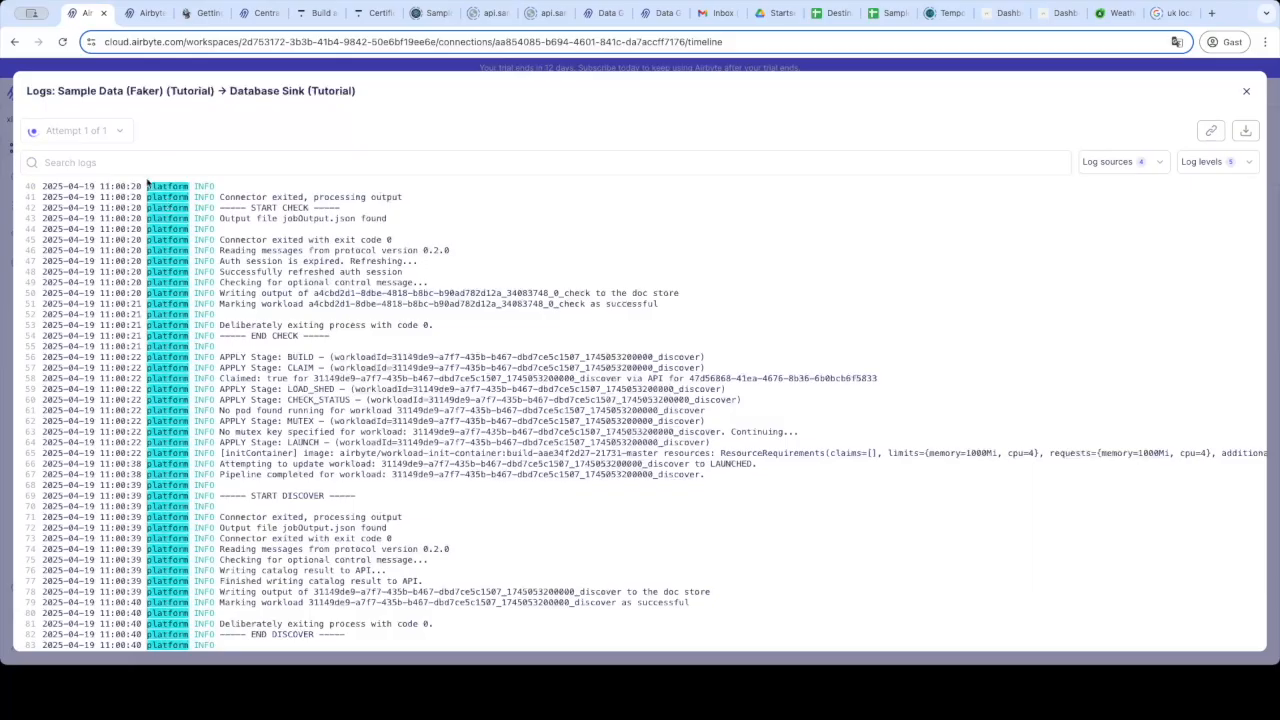
click(1130, 165)
click(1129, 192)
click(1120, 218)
click(1120, 245)
click(1120, 272)
click(1118, 222)
click(1131, 197)
click(1132, 195)
click(1123, 277)
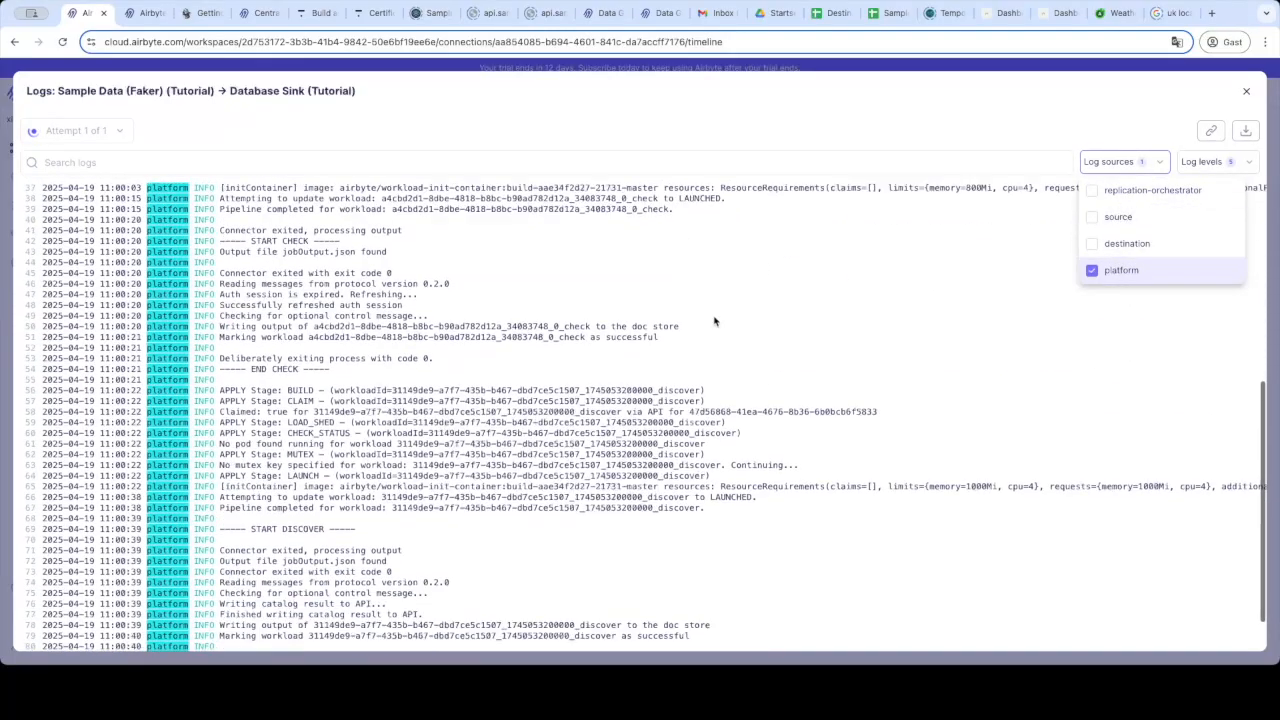
scroll(714, 321, down, 1)
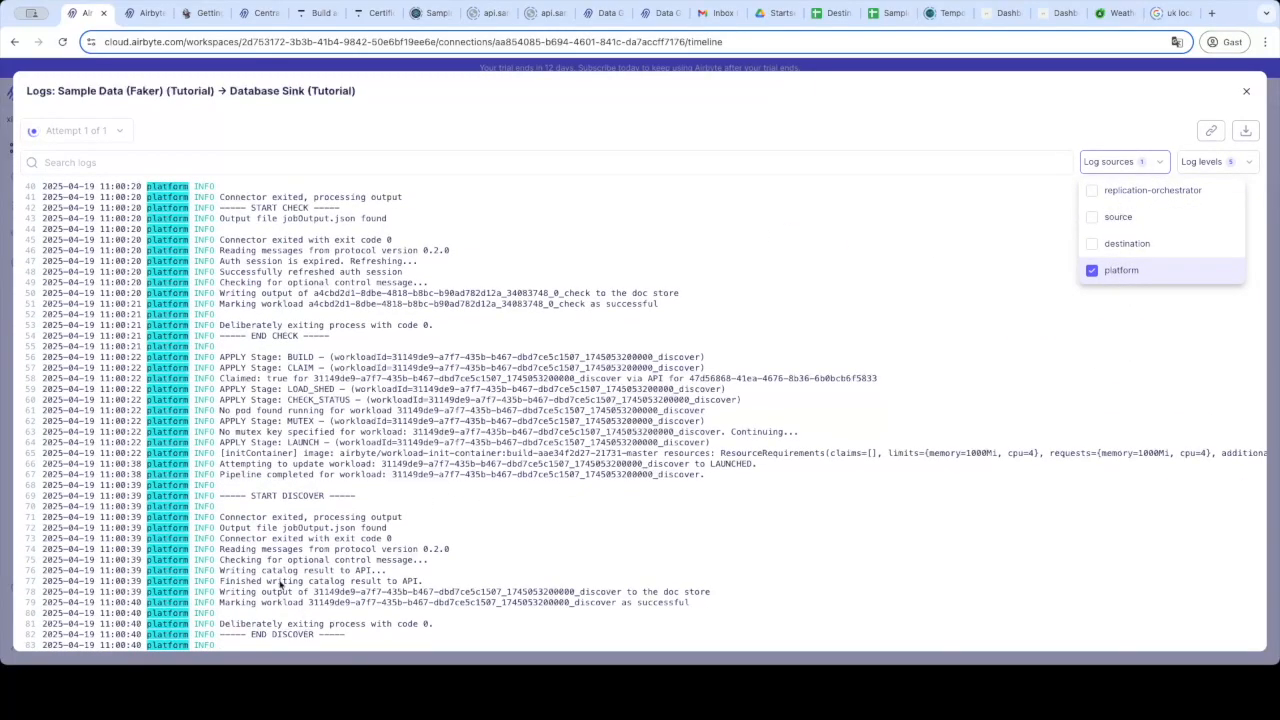
click(242, 524)
Select the log lines after START DISCOVER, then move to the Sample Data users sheet.
drag(221, 517, 431, 615)
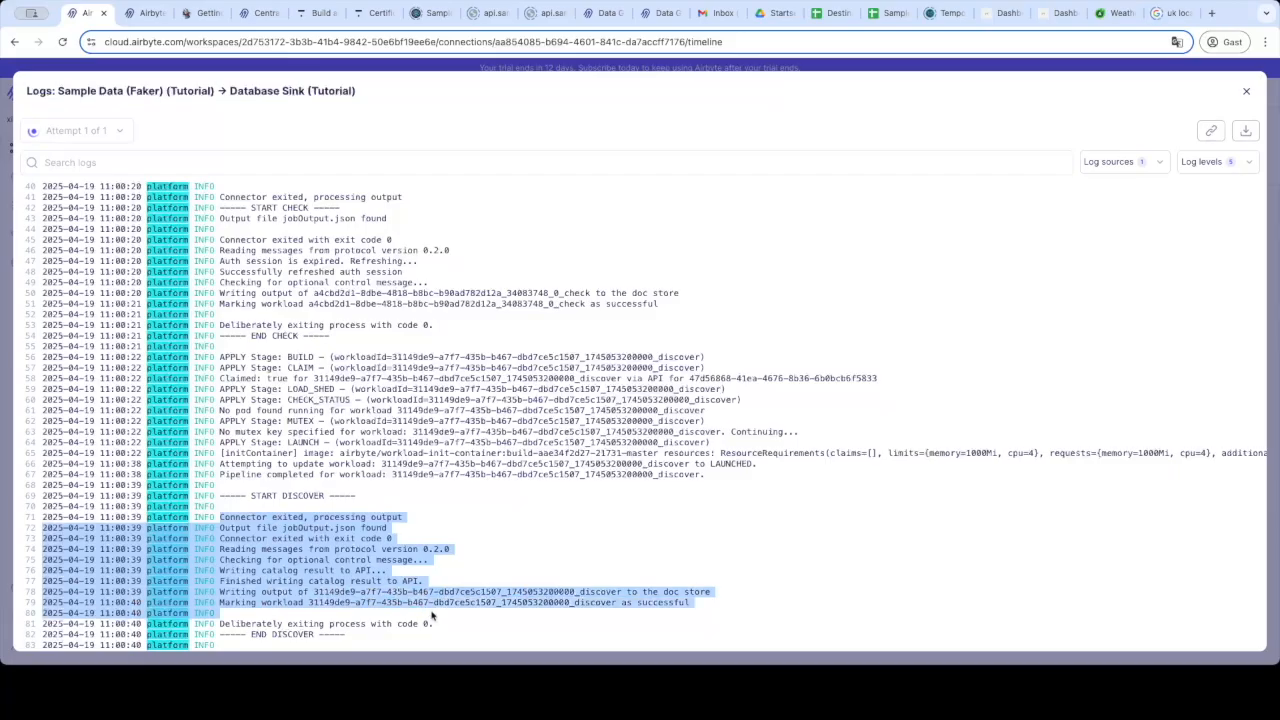
scroll(386, 385, up, 3)
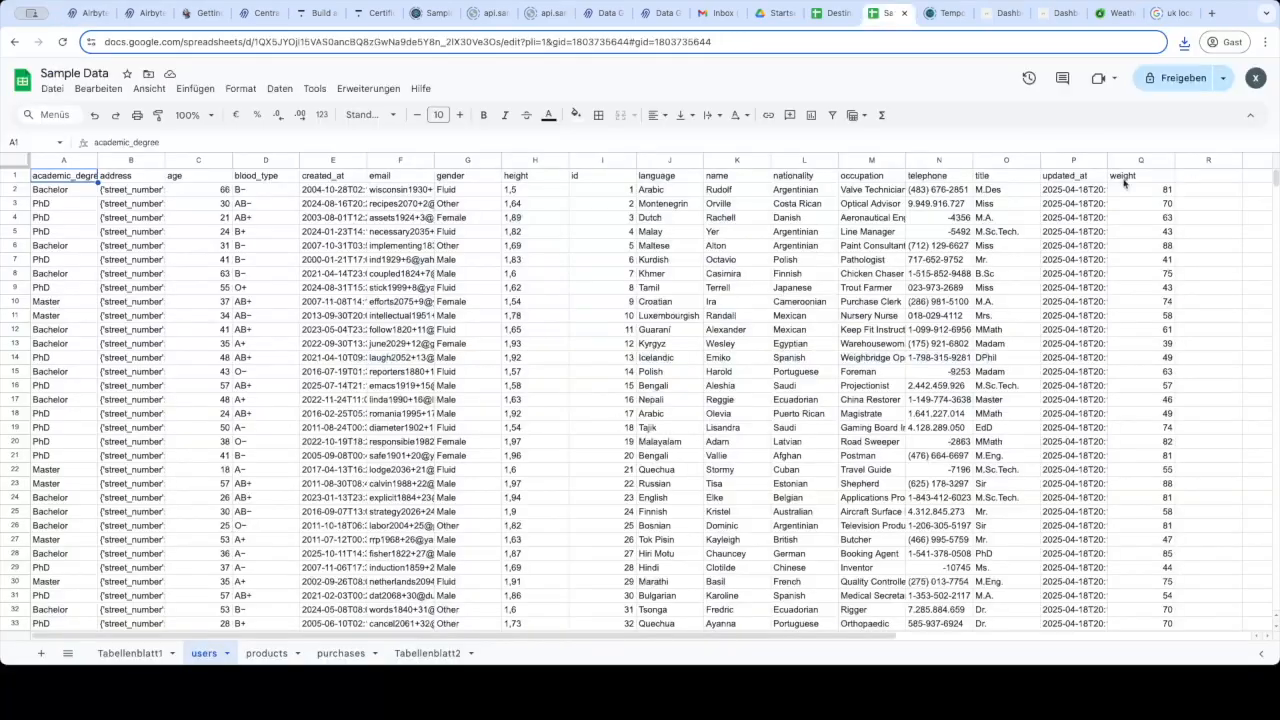
drag(1275, 178, 1270, 562)
Check the products and purchases sheets, reloading to confirm 1000 purchases rows arrived.
click(257, 652)
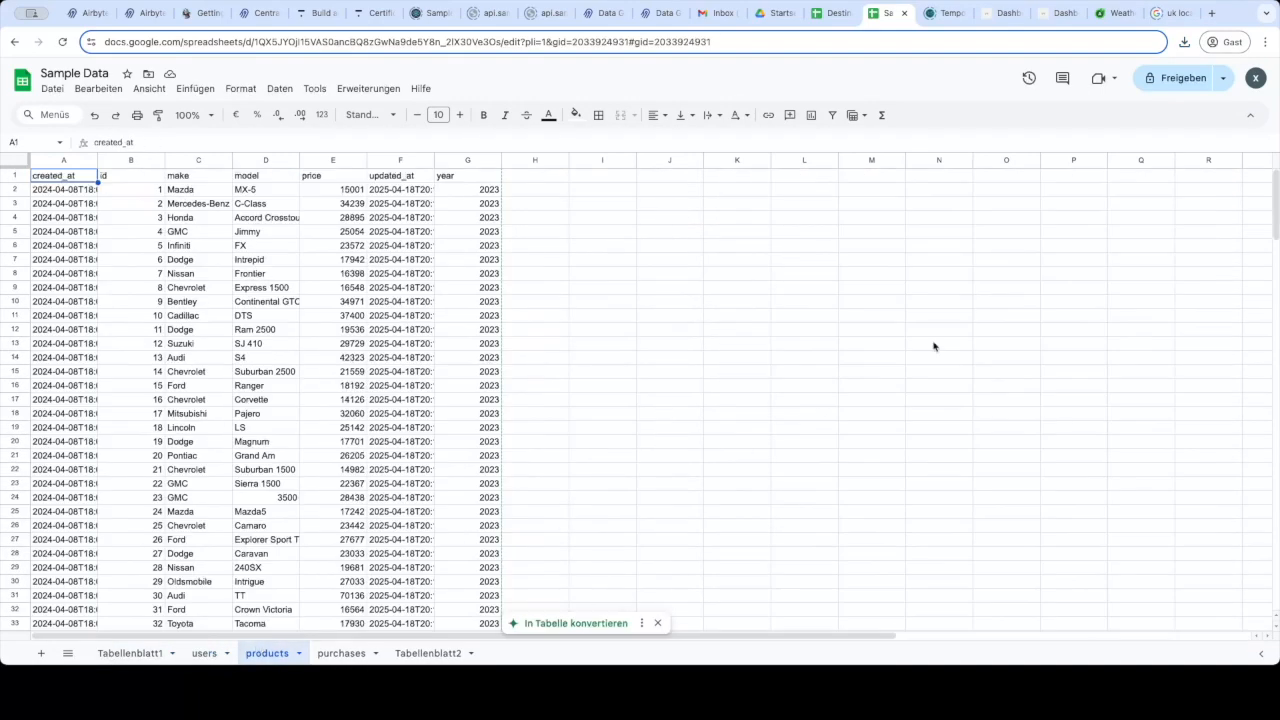
drag(1272, 203, 1215, 158)
click(343, 653)
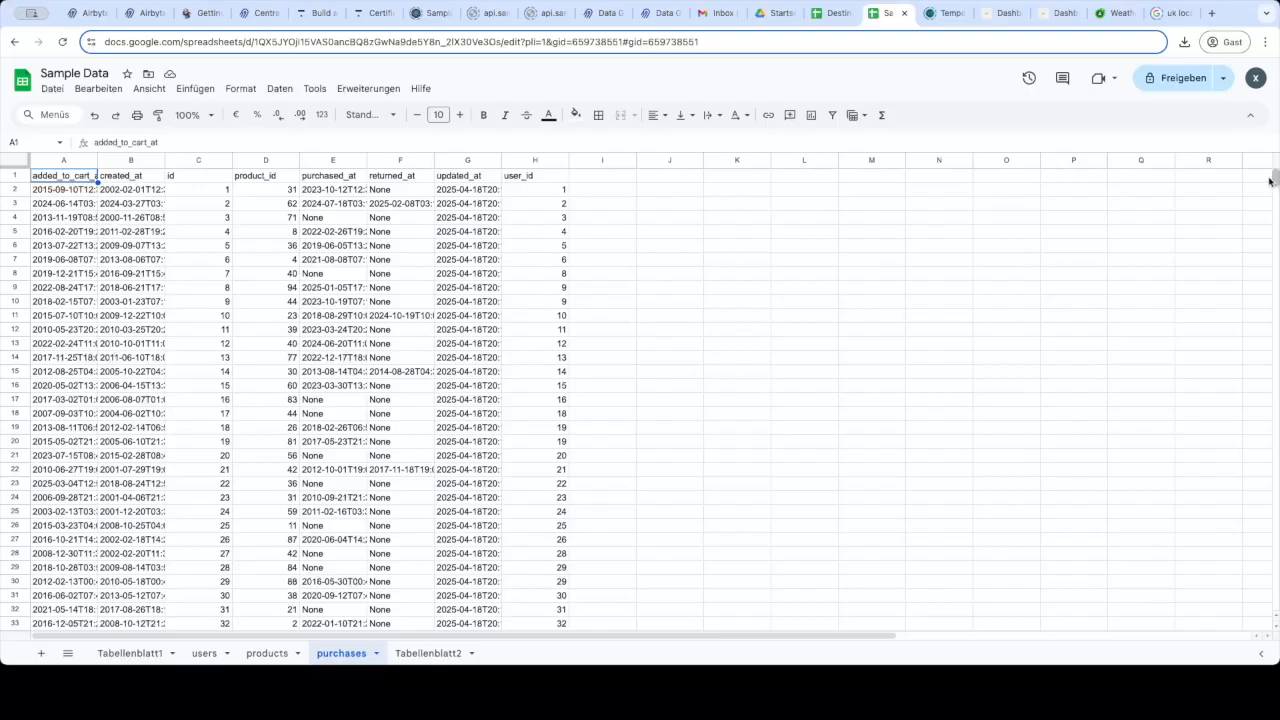
drag(1271, 175, 1248, 570)
click(62, 42)
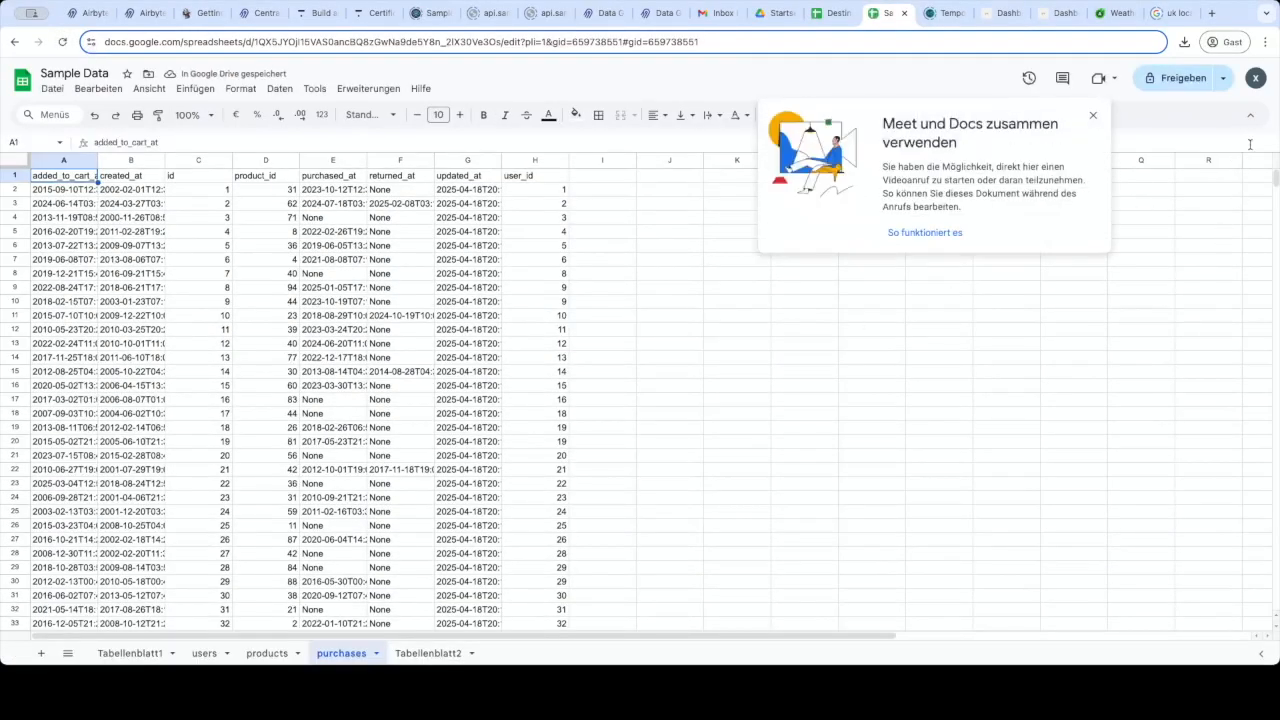
drag(1275, 181, 1245, 150)
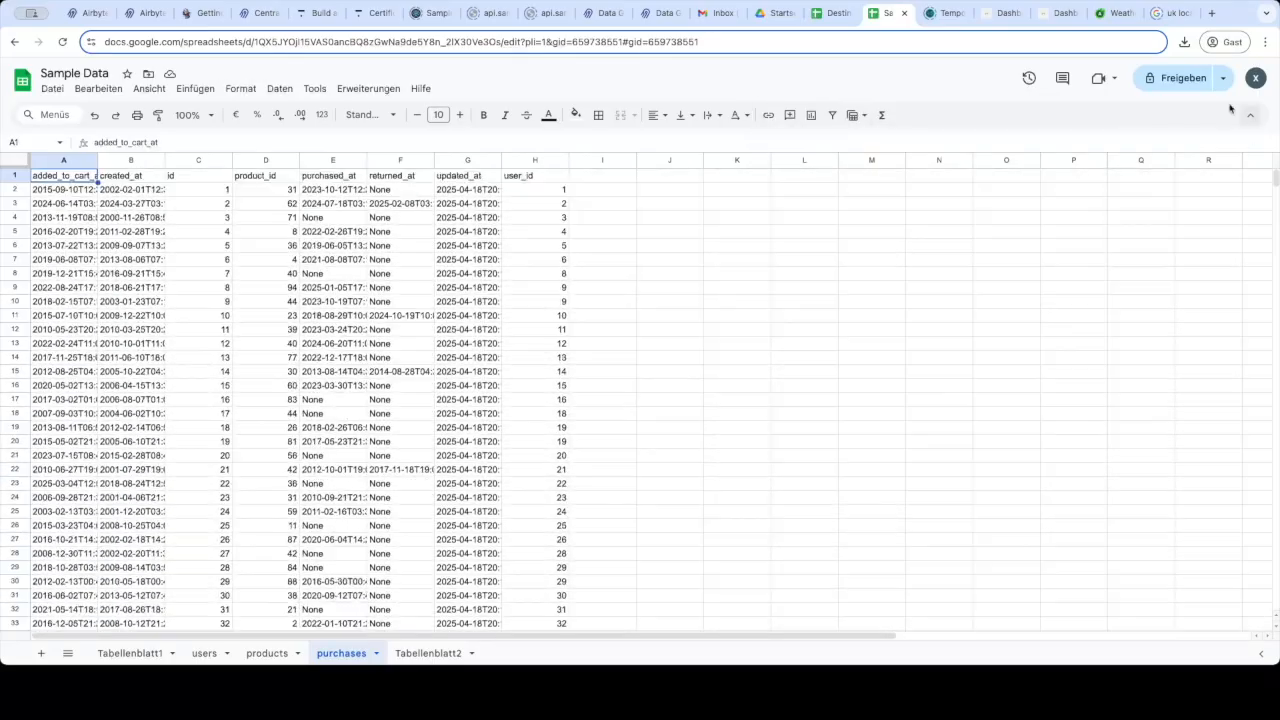
click(838, 13)
Return to the Airbyte status page showing products 100, purchases 1,000 and users 1,000 synced.
click(104, 16)
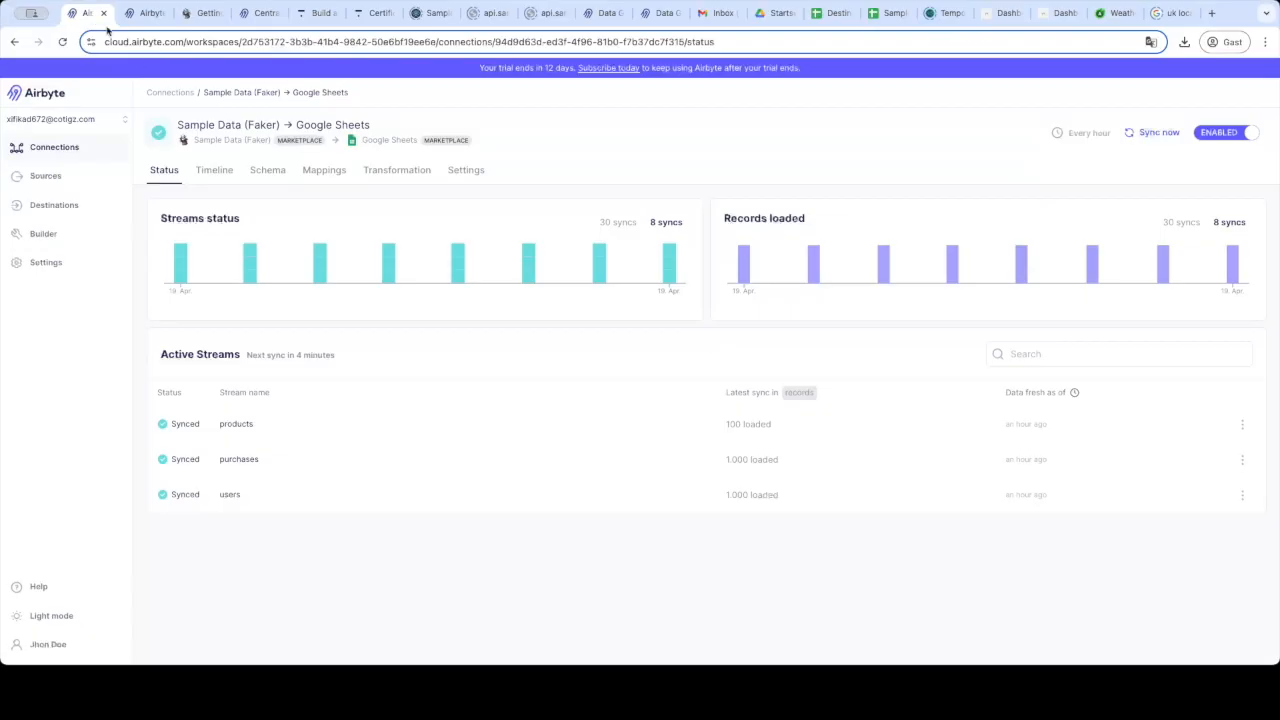